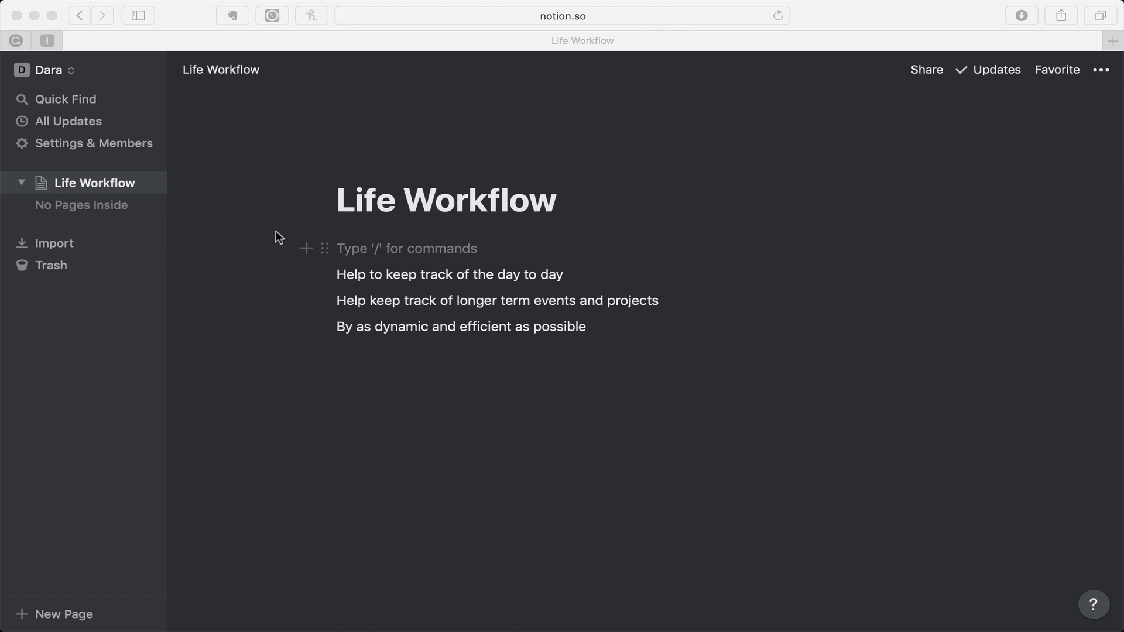
- Create a new empty top-level page titled Home and open it as a full page
left_click(411, 277)
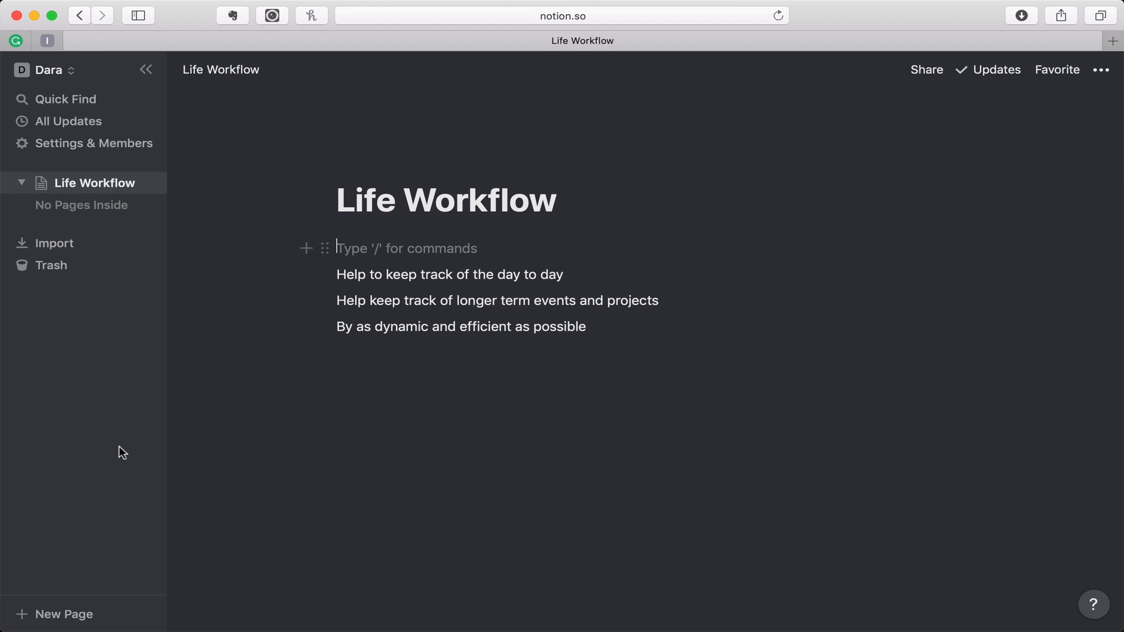
left_click(63, 616)
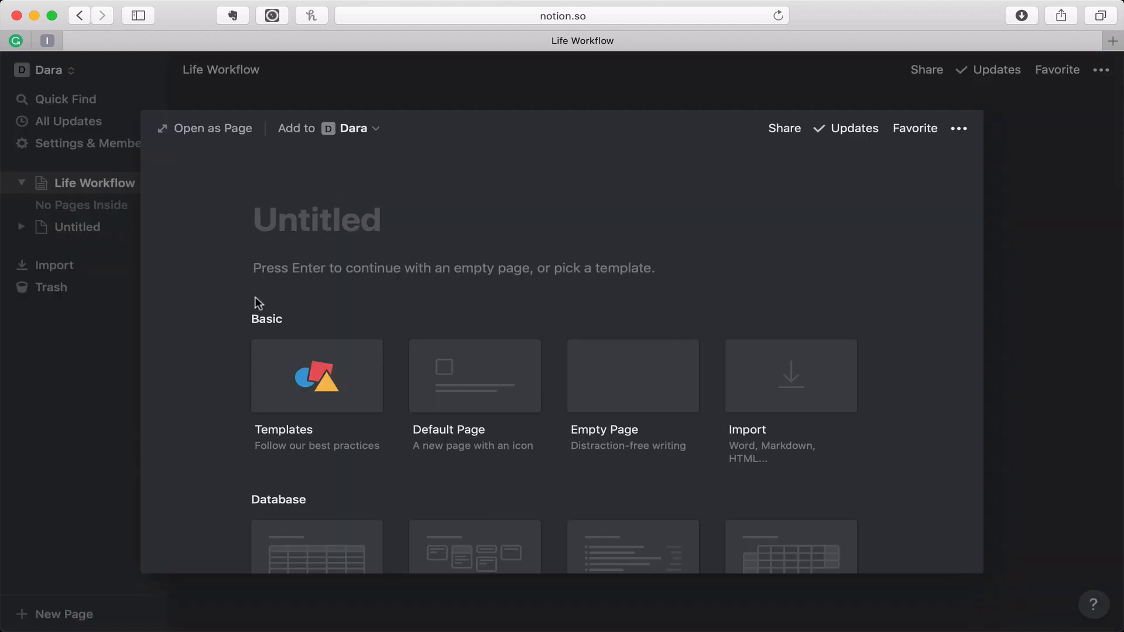
type("Home")
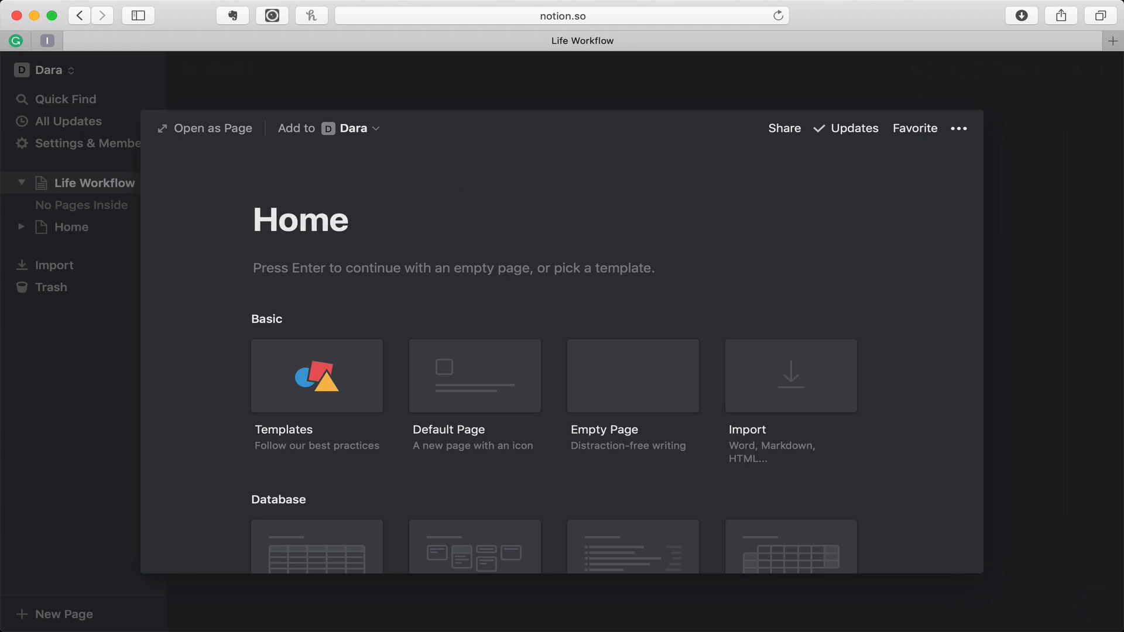
scroll(316, 456, "down", 3)
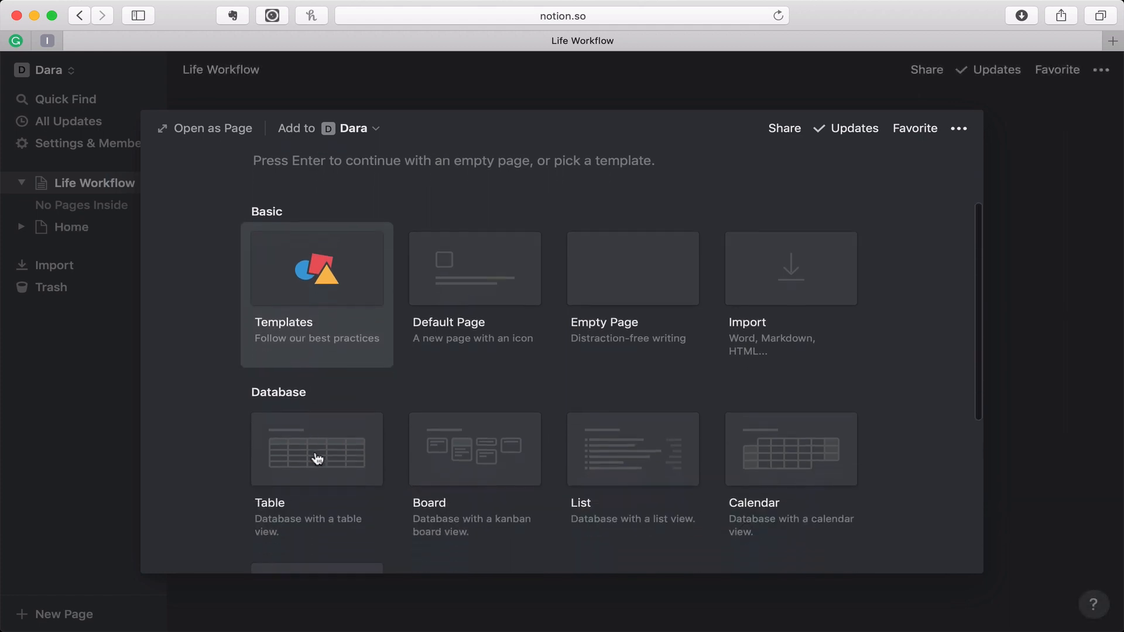
scroll(317, 458, "down", 2)
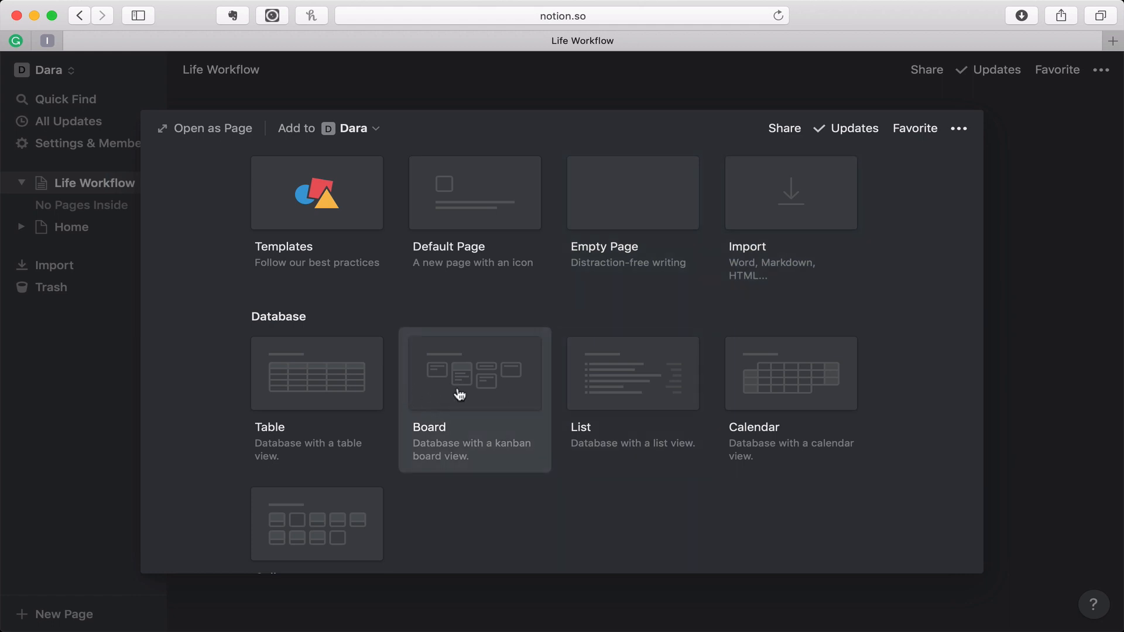
scroll(421, 467, "down", 3)
scroll(425, 467, "up", 5)
left_click(612, 327)
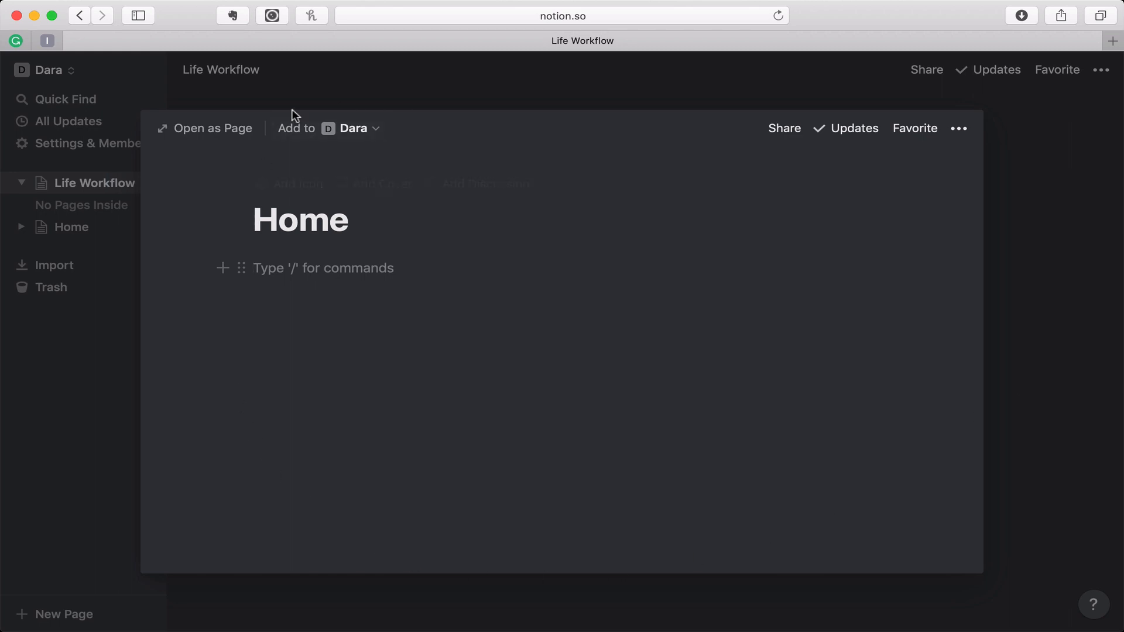
left_click(192, 132)
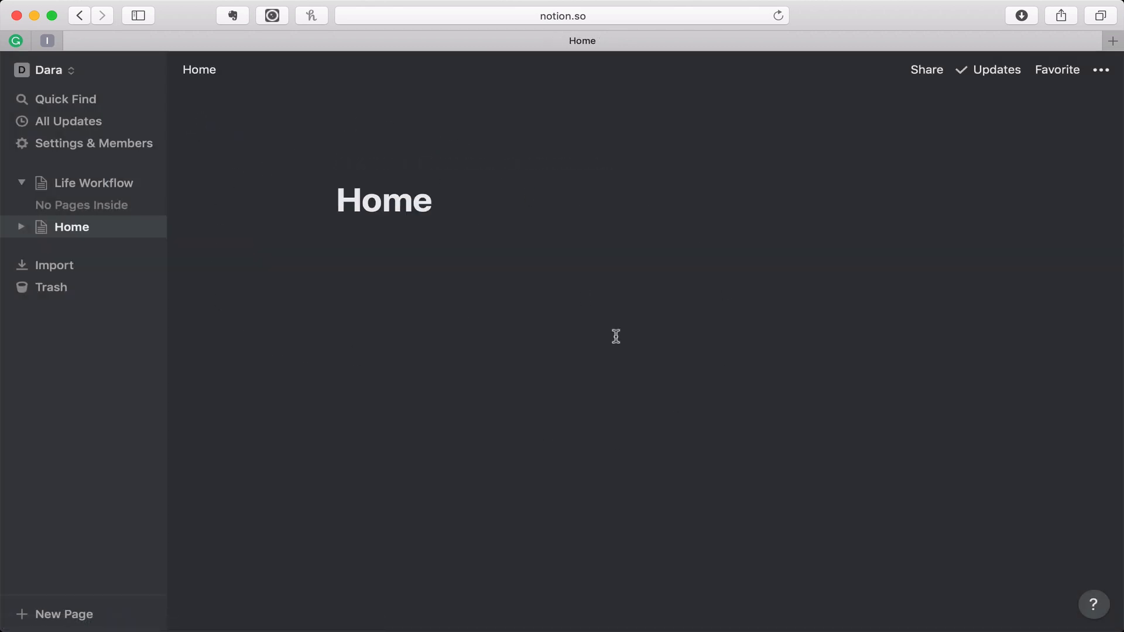
- Add an icon to the Home page and set it to the house emoji
left_click(461, 345)
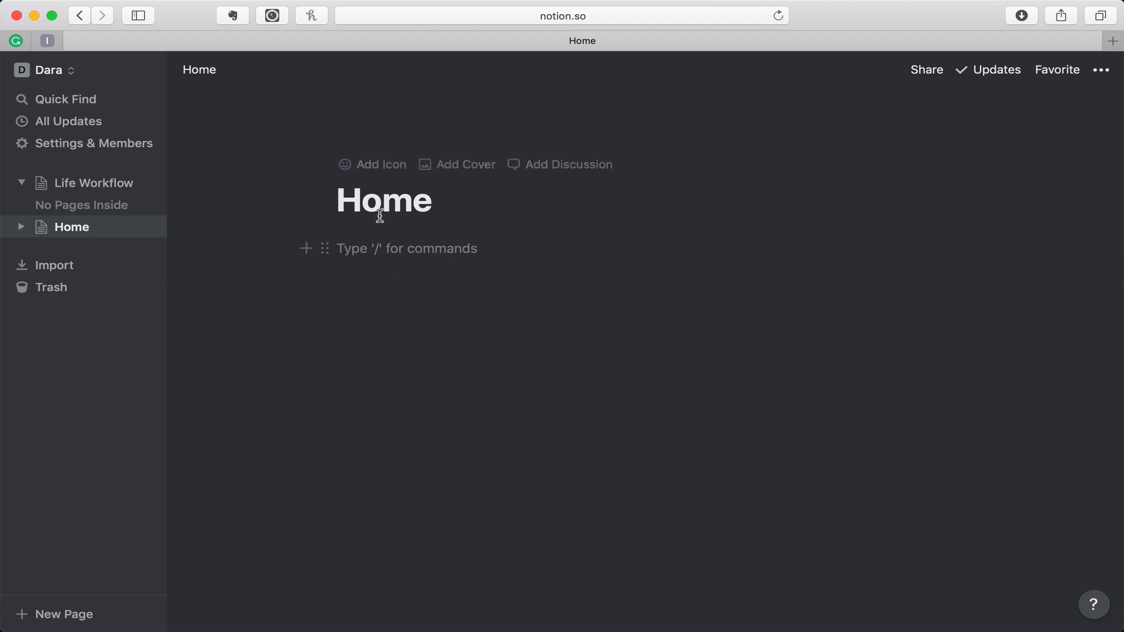
left_click(381, 169)
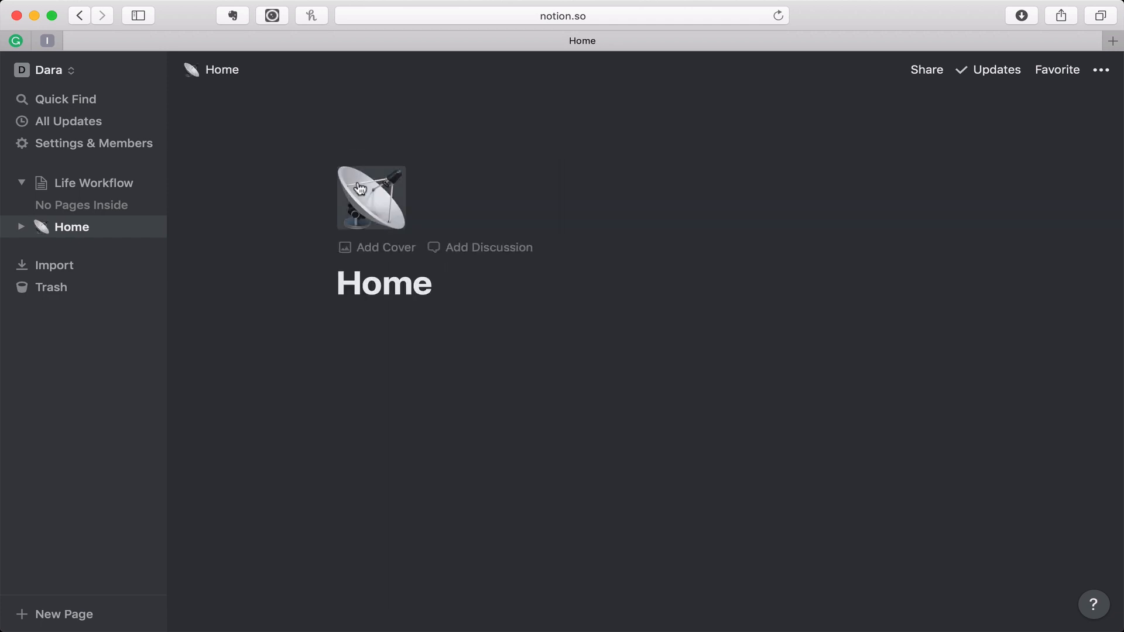
left_click(370, 214)
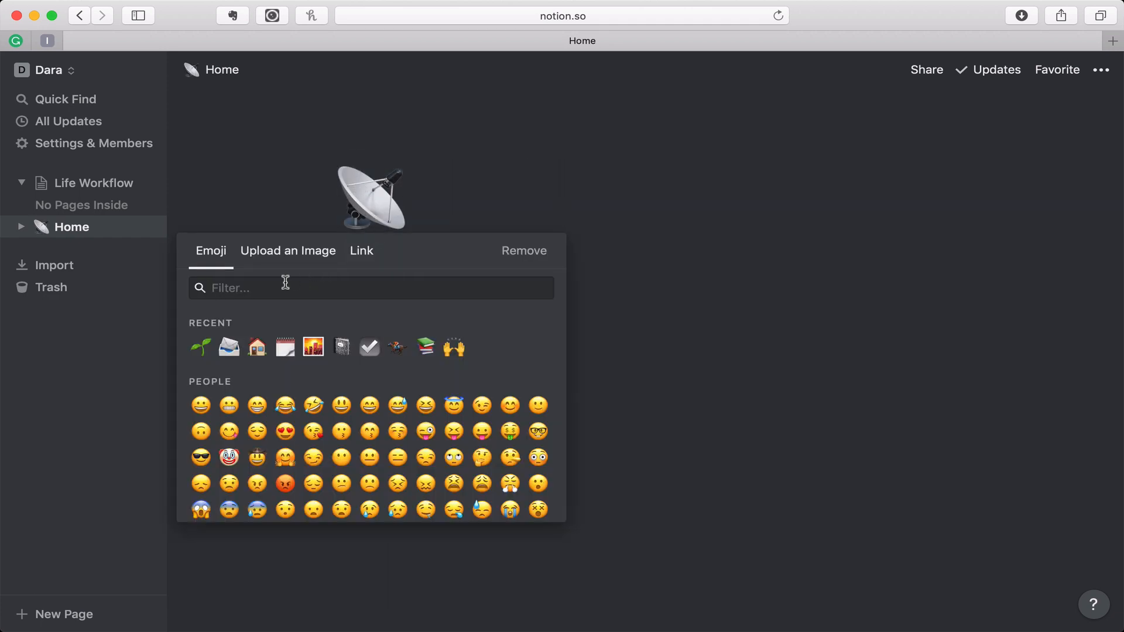
scroll(307, 430, "down", 3)
scroll(307, 430, "down", 20)
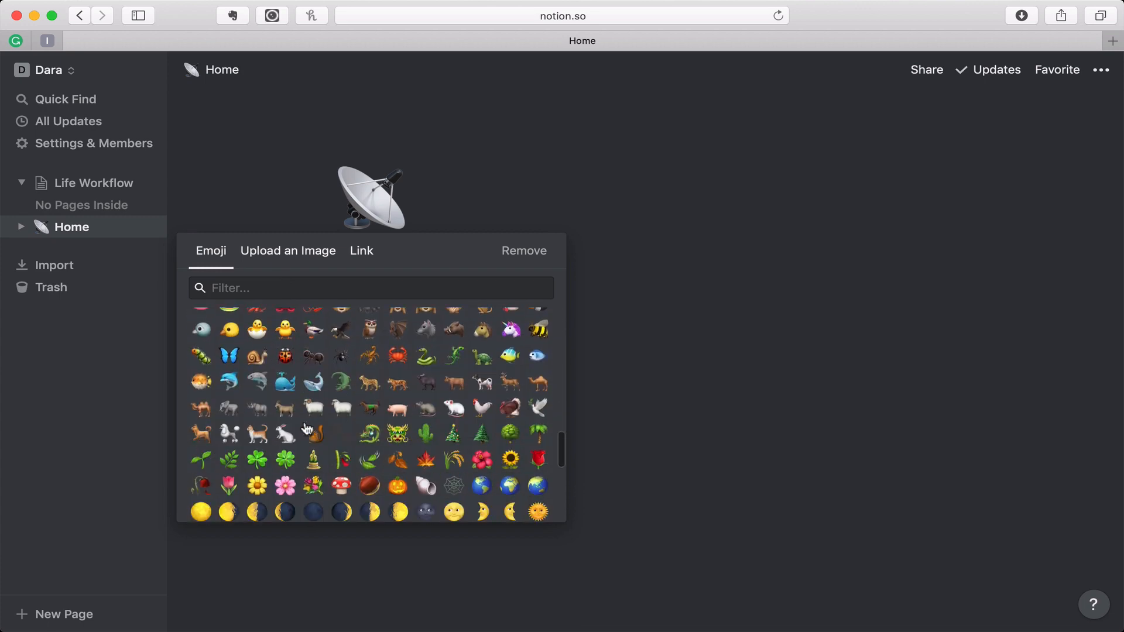
scroll(306, 431, "down", 15)
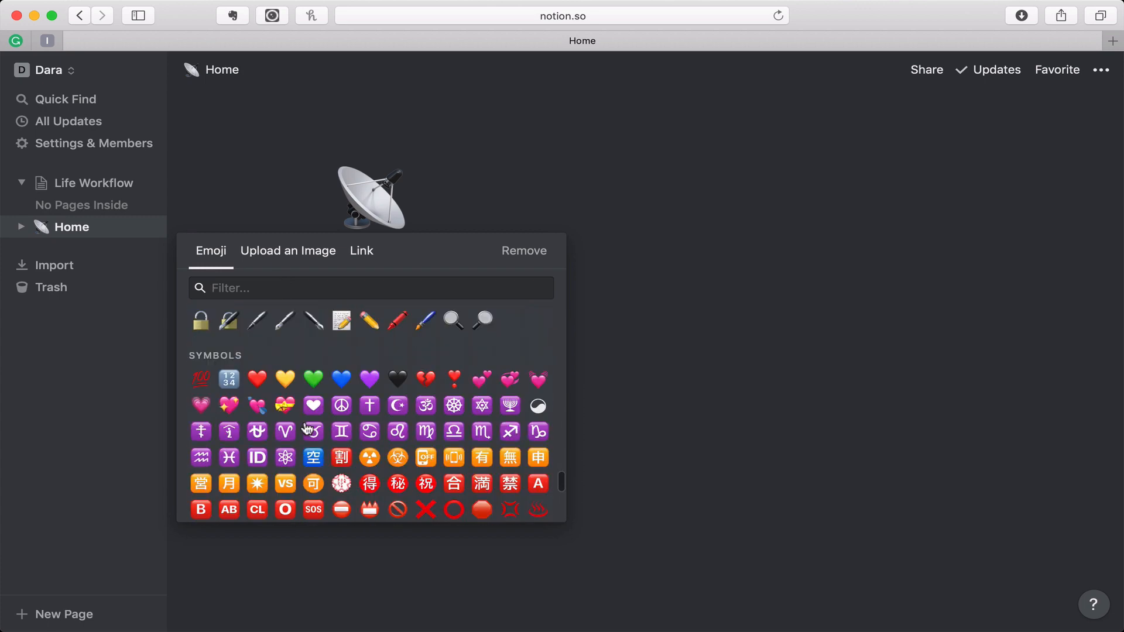
left_click(269, 252)
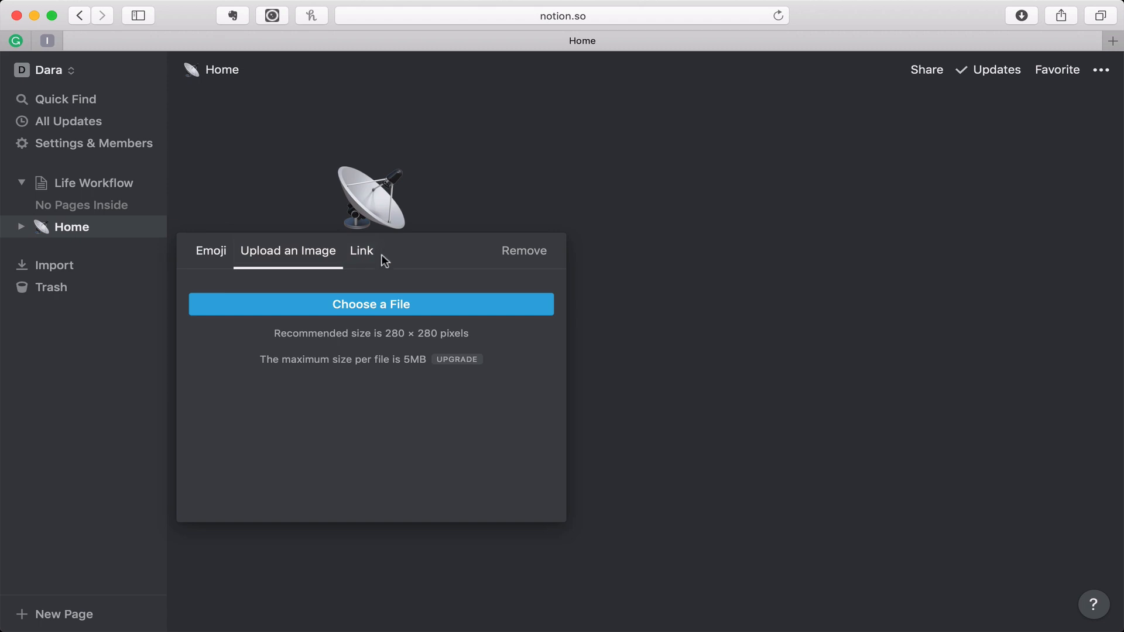
left_click(363, 257)
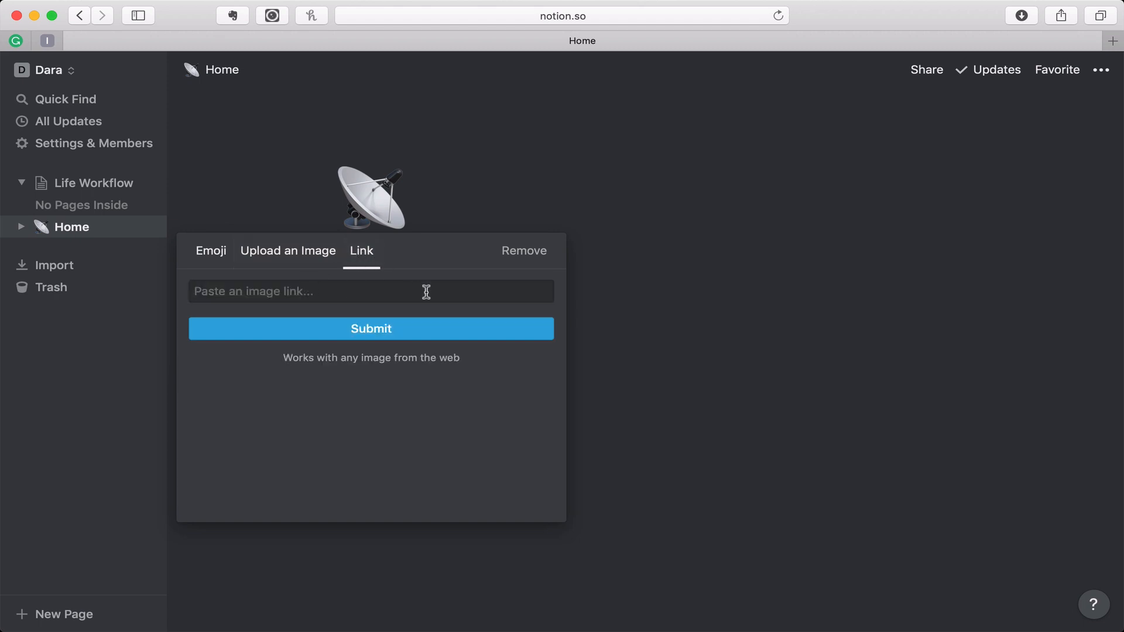
left_click(208, 251)
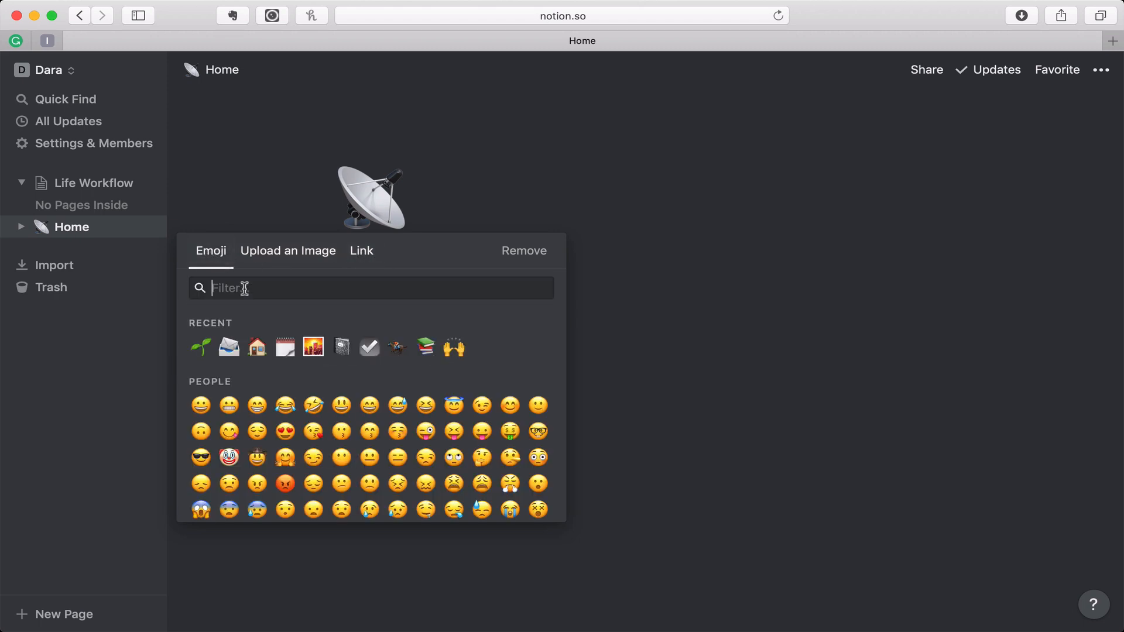
left_click(259, 348)
- Add a cover to the Home page and change it to the Rijksmuseum painting of the woman in a yellow bodice
mouse_move(359, 258)
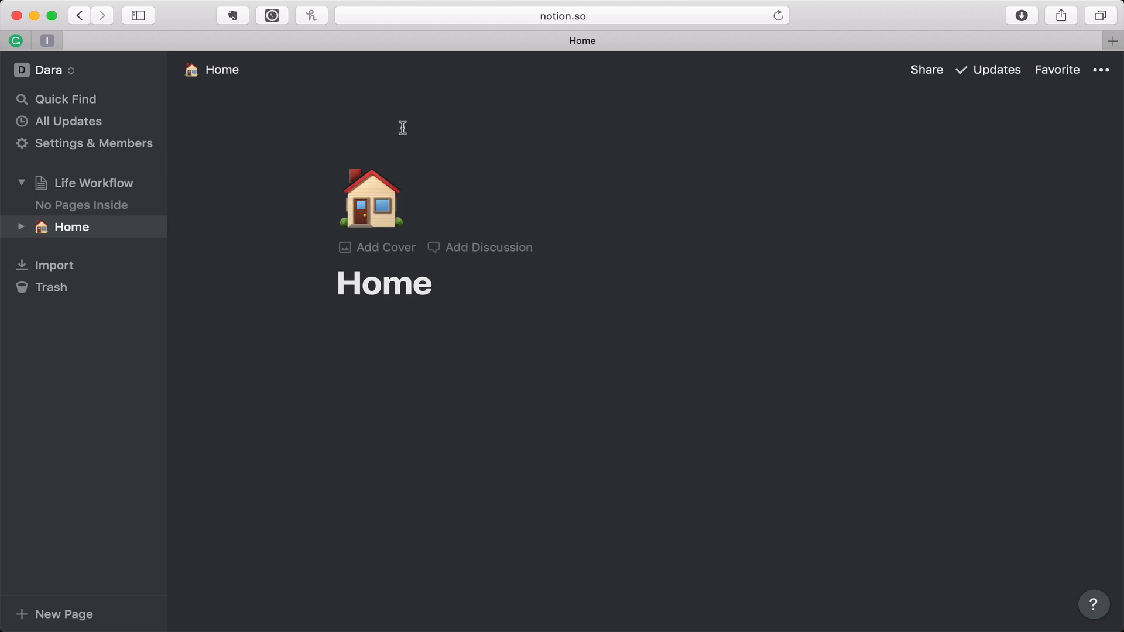
left_click(404, 260)
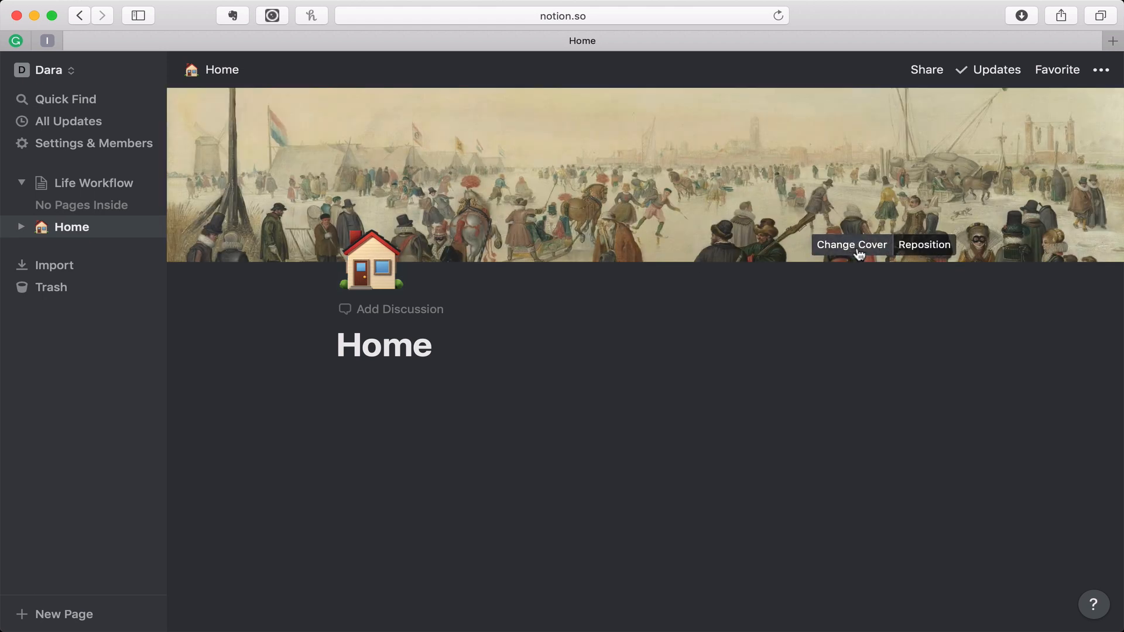
left_click(852, 245)
scroll(839, 484, "down", 5)
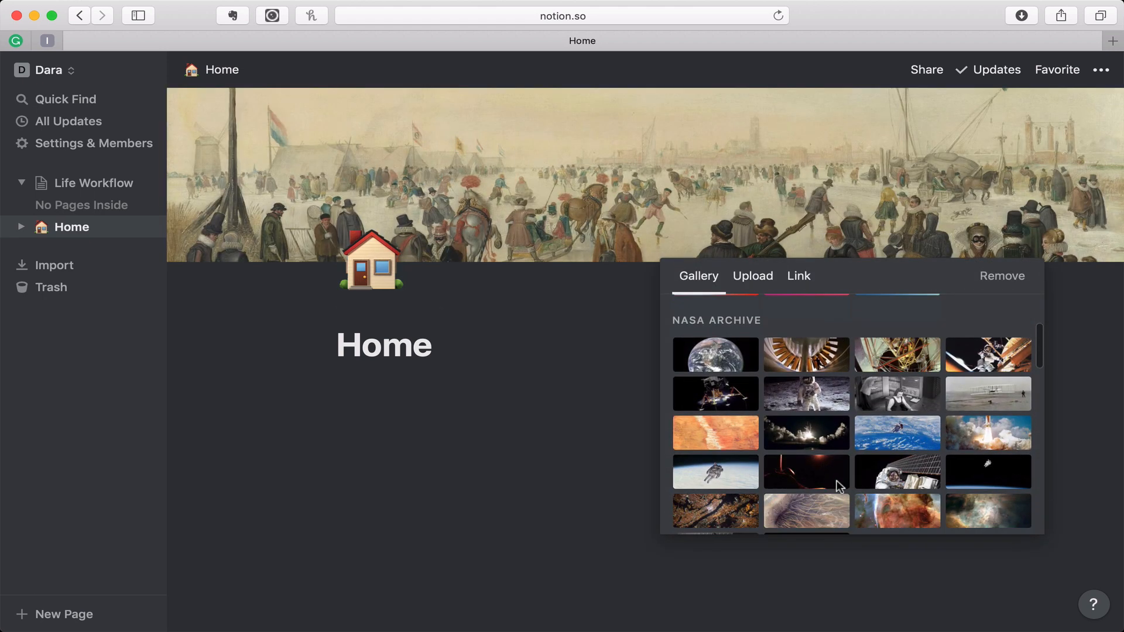
scroll(836, 480, "down", 5)
left_click(725, 434)
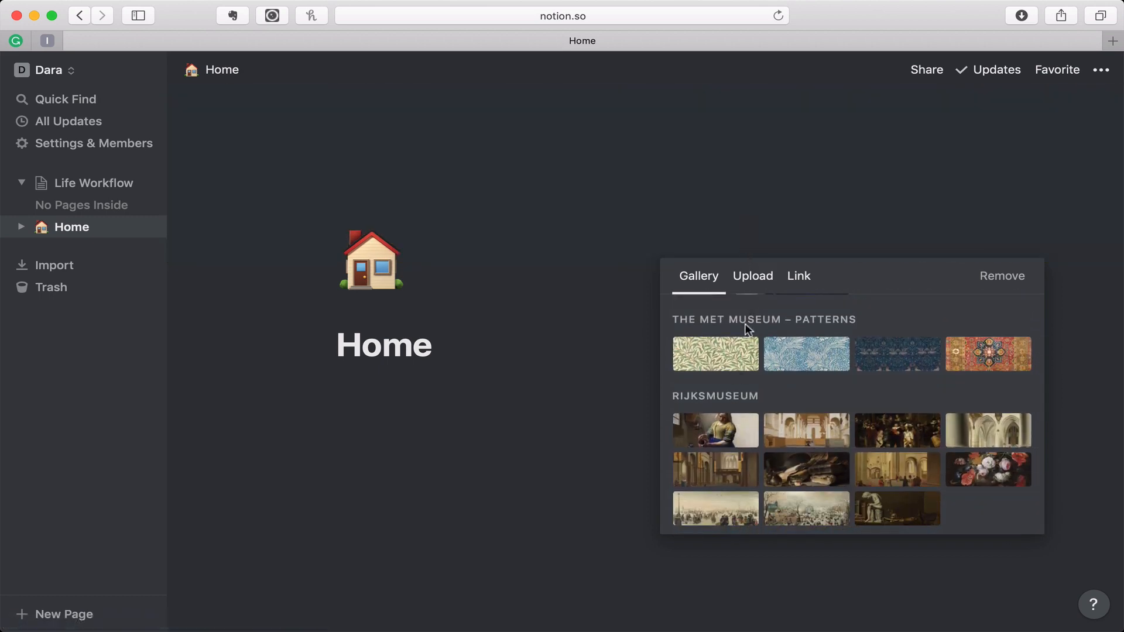
left_click(725, 433)
left_click(758, 177)
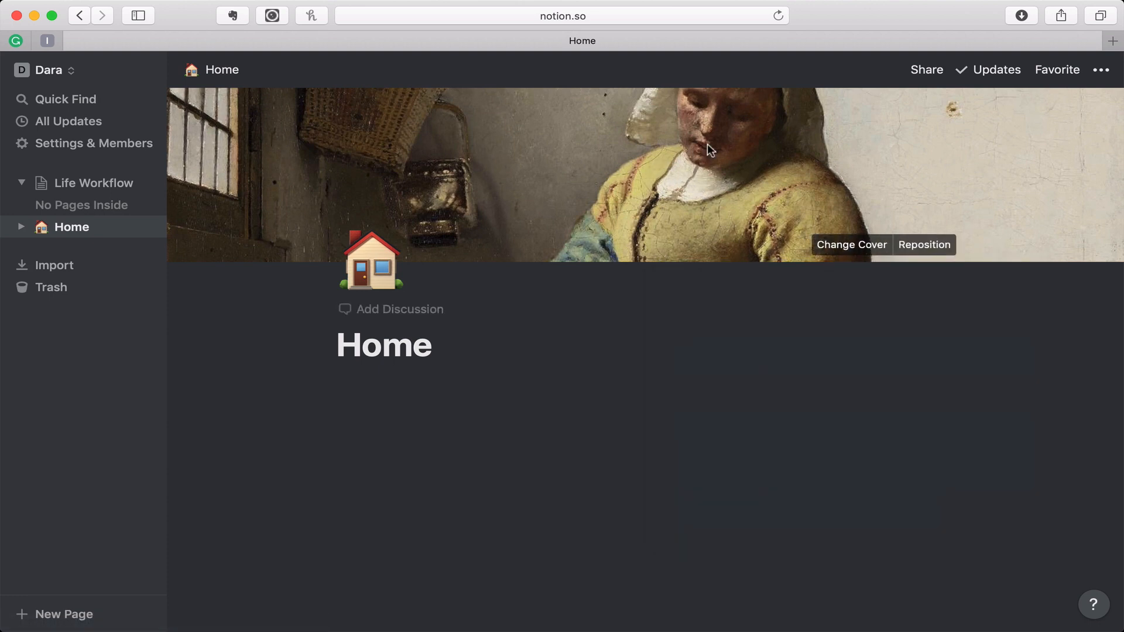
- Reposition the cover painting to show its lower part with the bread basket and the milk being poured
left_click(902, 244)
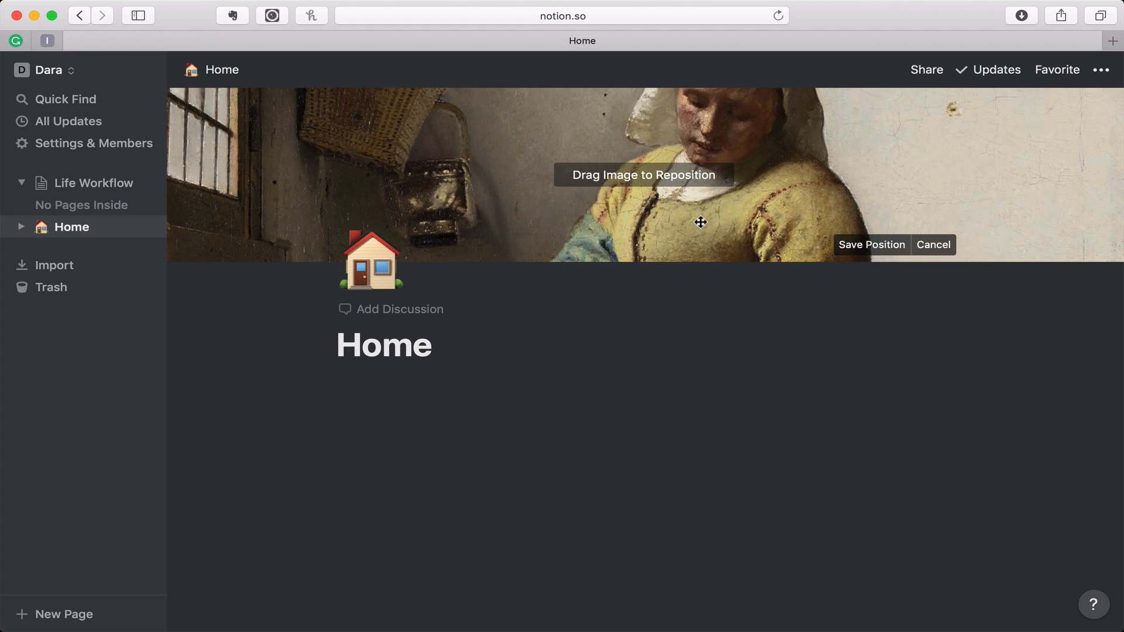
left_click_drag(701, 221, 710, 121)
left_click_drag(687, 243, 691, 101)
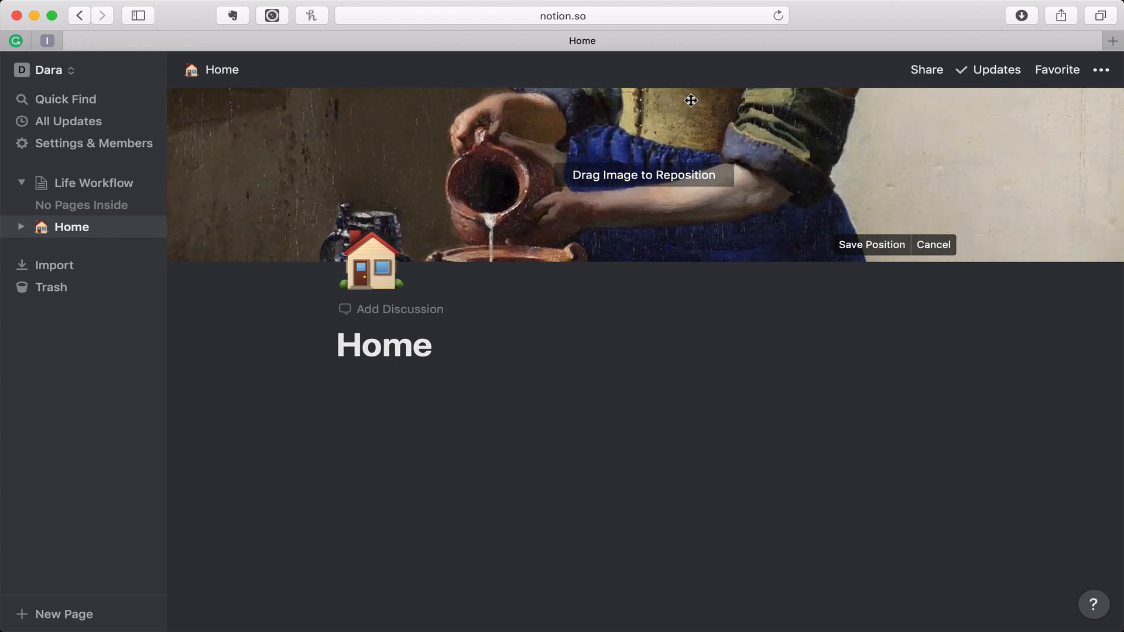
left_click_drag(677, 236, 675, 105)
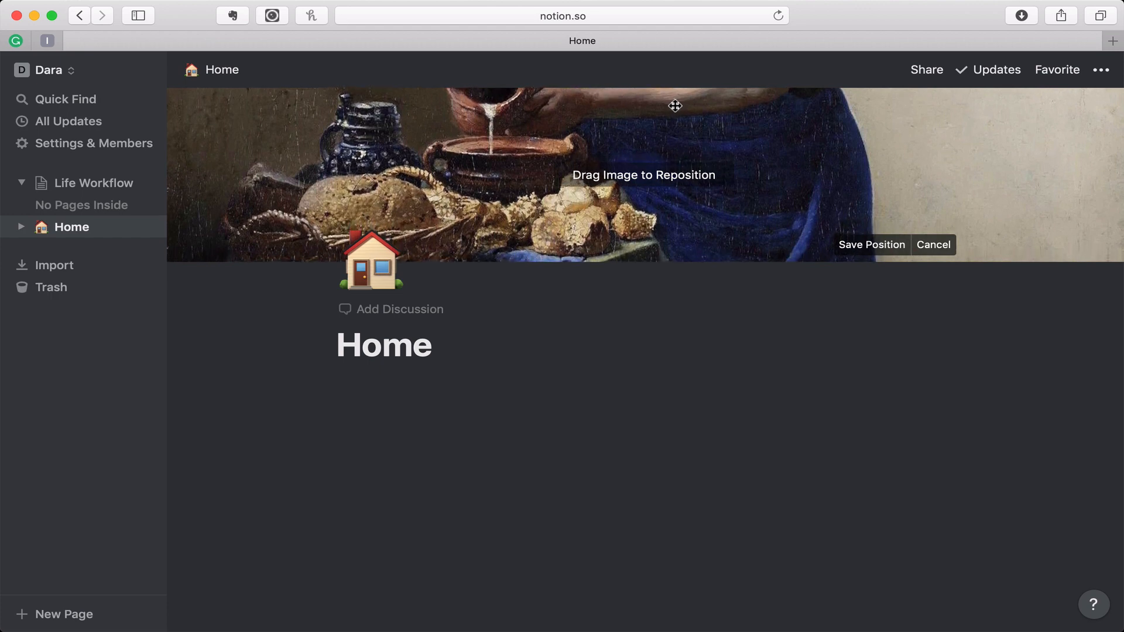
- Add a Heading 1 reading Today below the page title, leaving an empty line above it
left_click(587, 366)
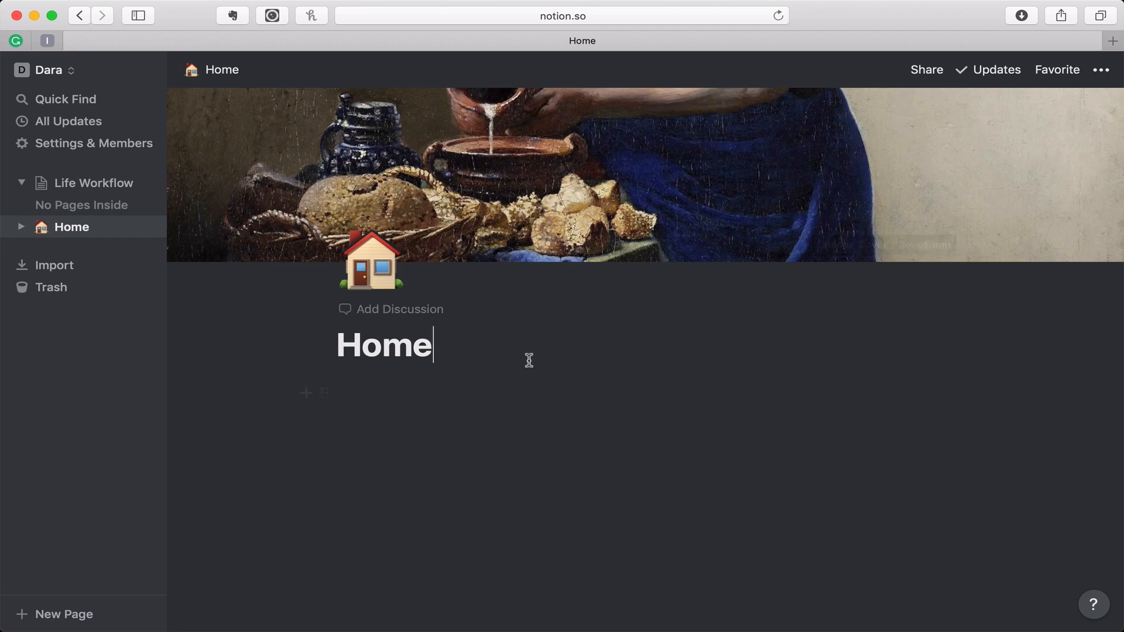
key("Return")
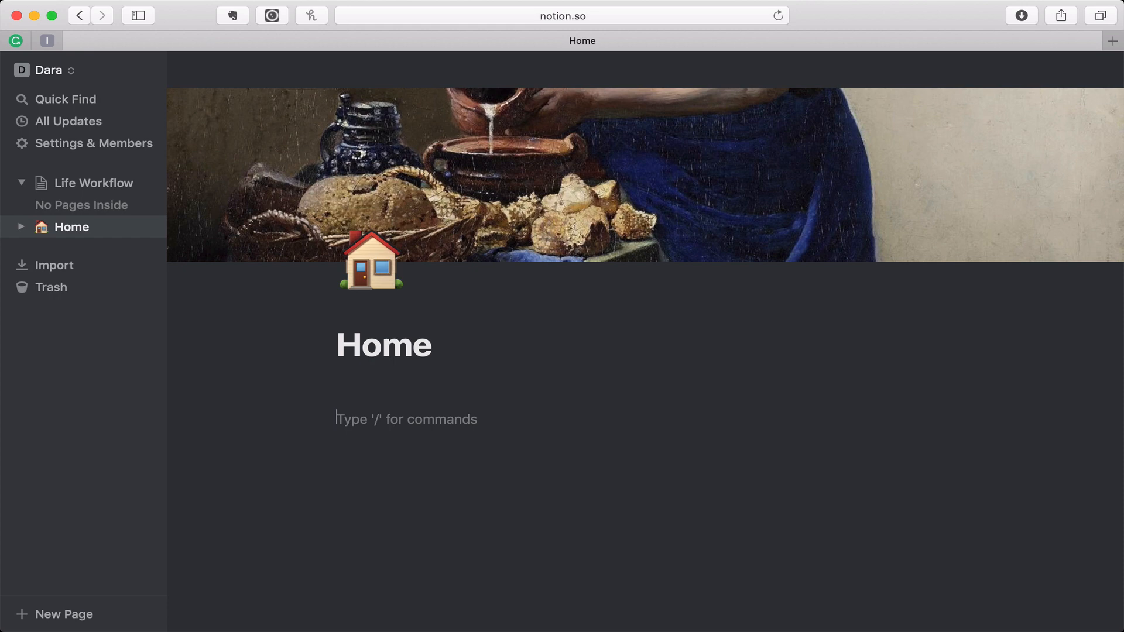
type("#")
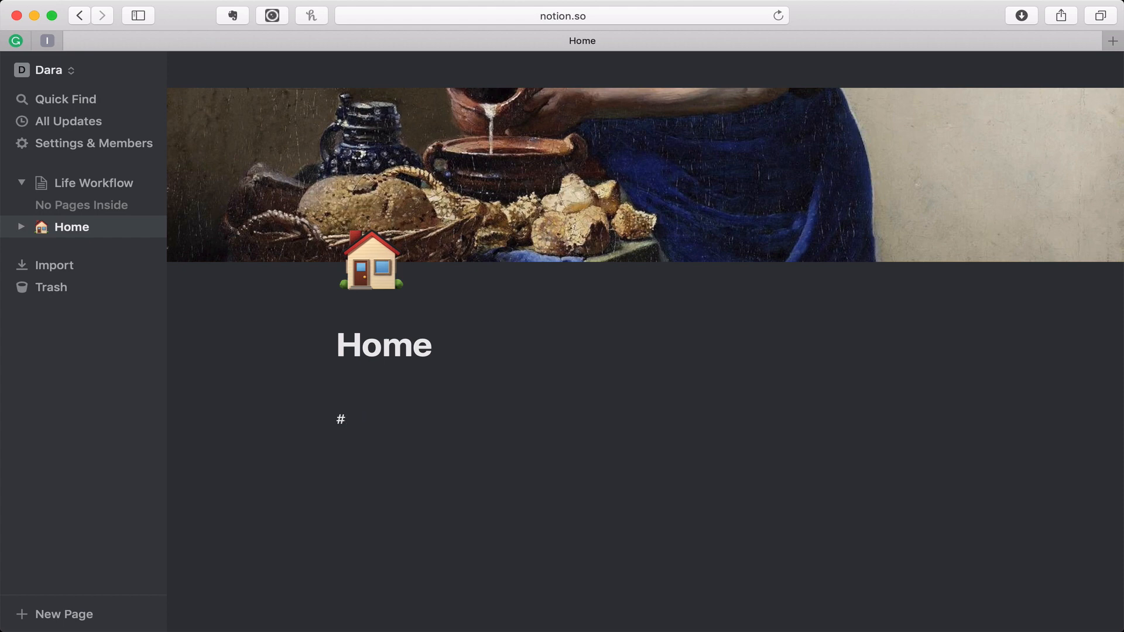
type("Today")
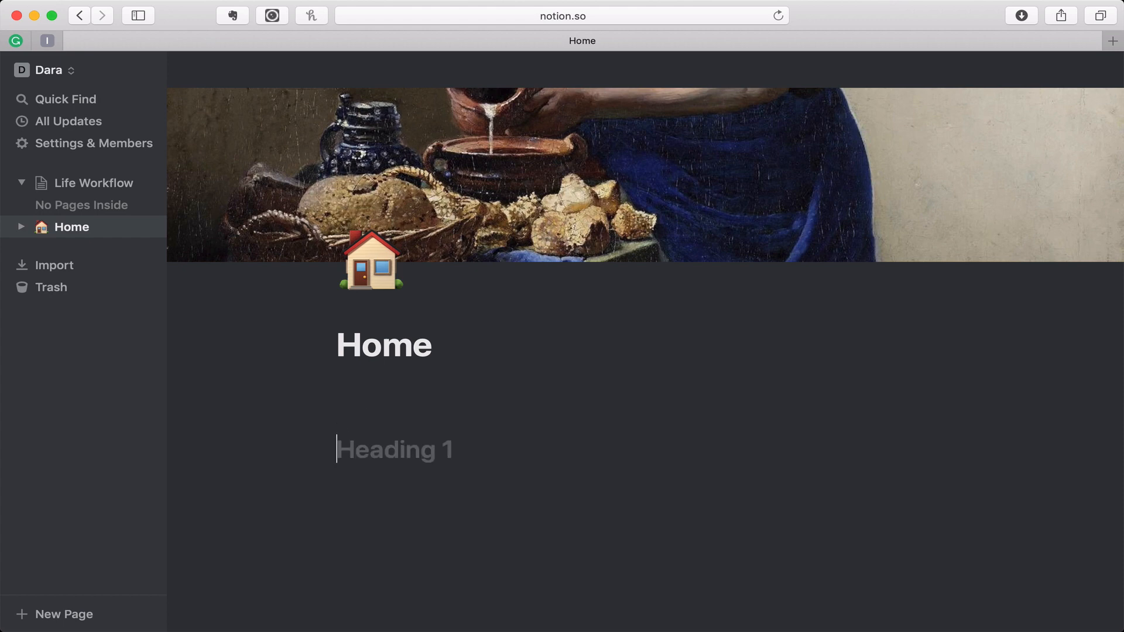
key("Return")
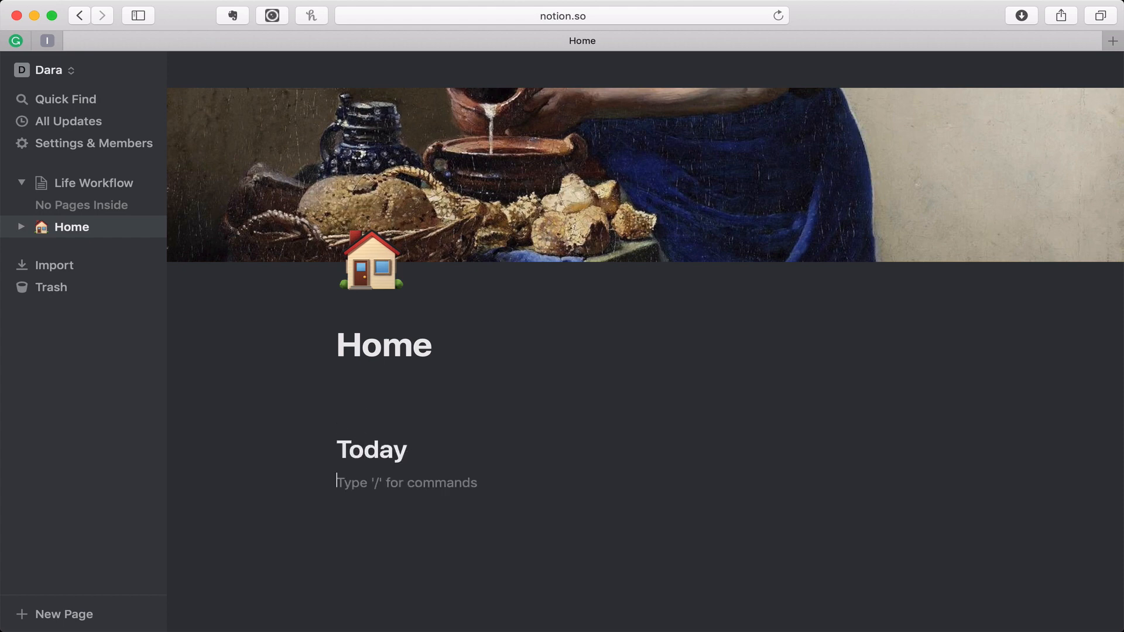
- Add the line Quick Link under the Today heading and turn it into a Heading 1
type("Quick Link")
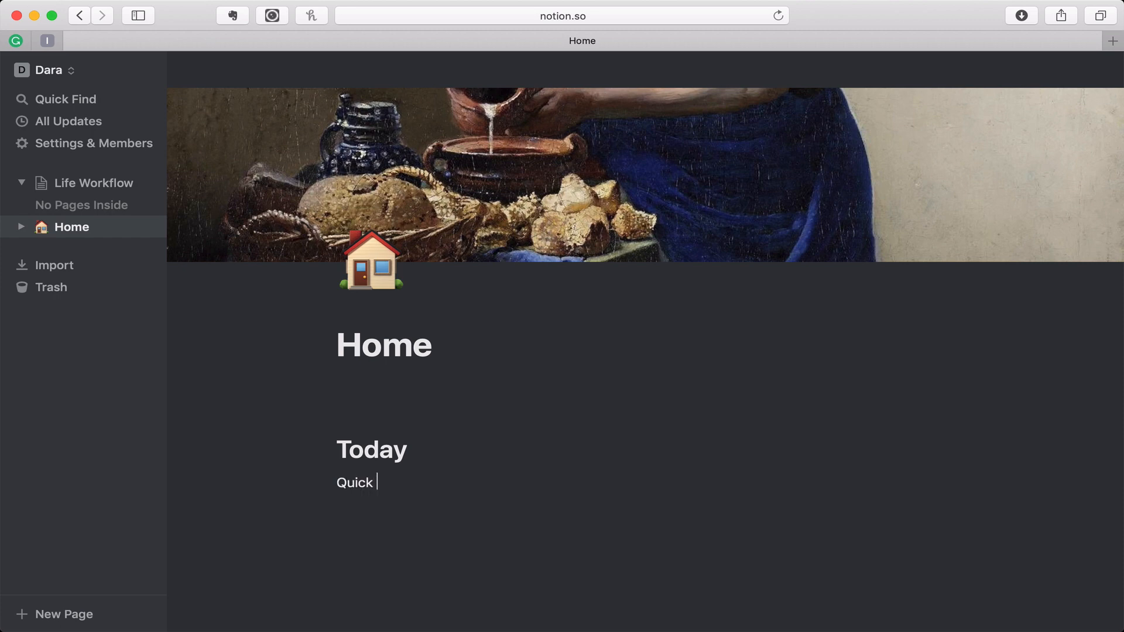
triple_click(338, 483)
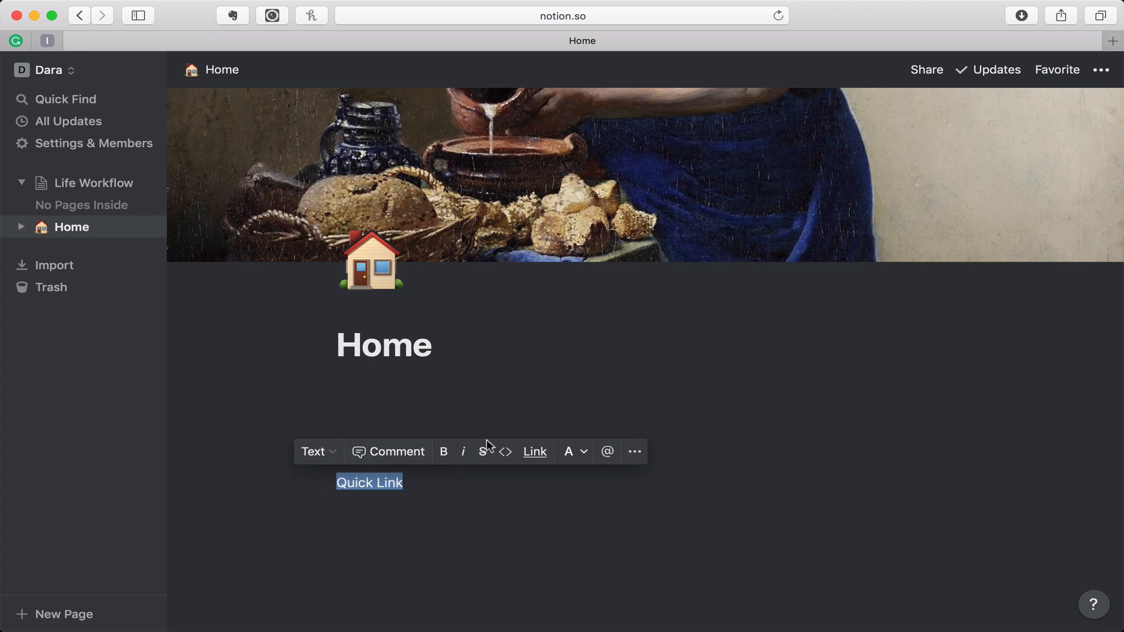
left_click(328, 457)
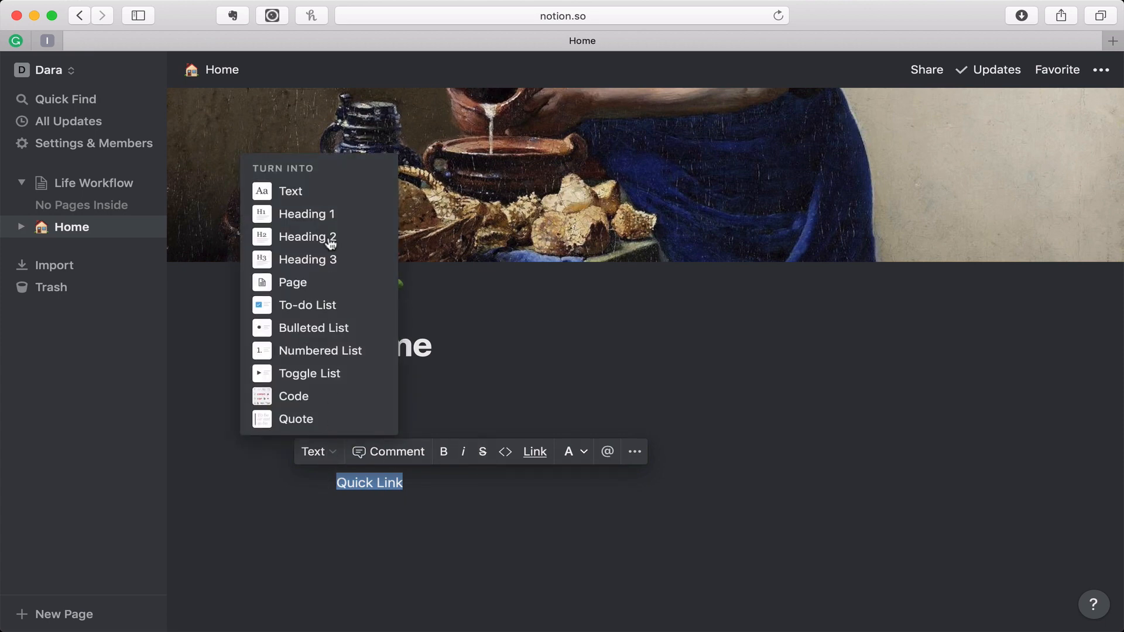
left_click(314, 214)
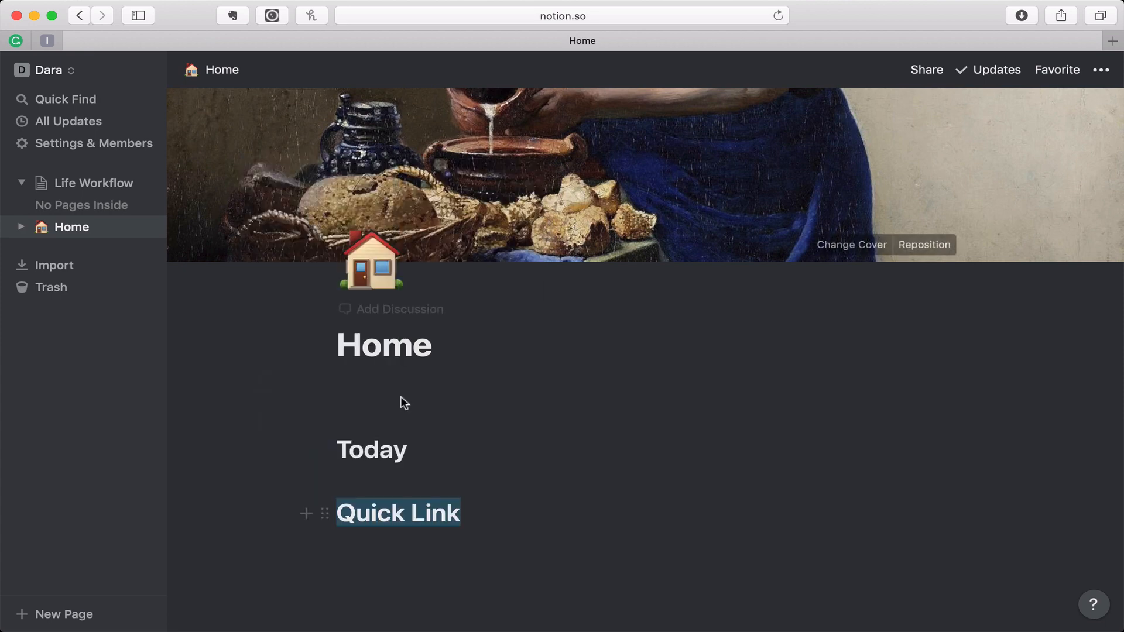
- Add a text line reading This Month below the Quick Link heading
scroll(410, 421, "down", 2)
left_click(437, 454)
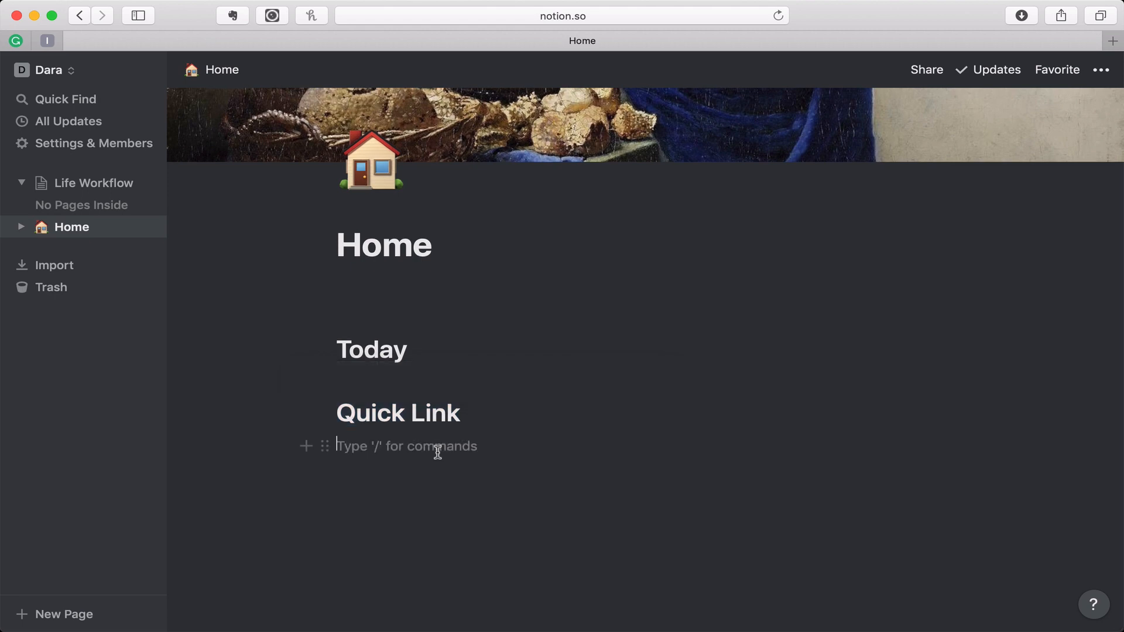
type("Thi")
key("BackSpace")
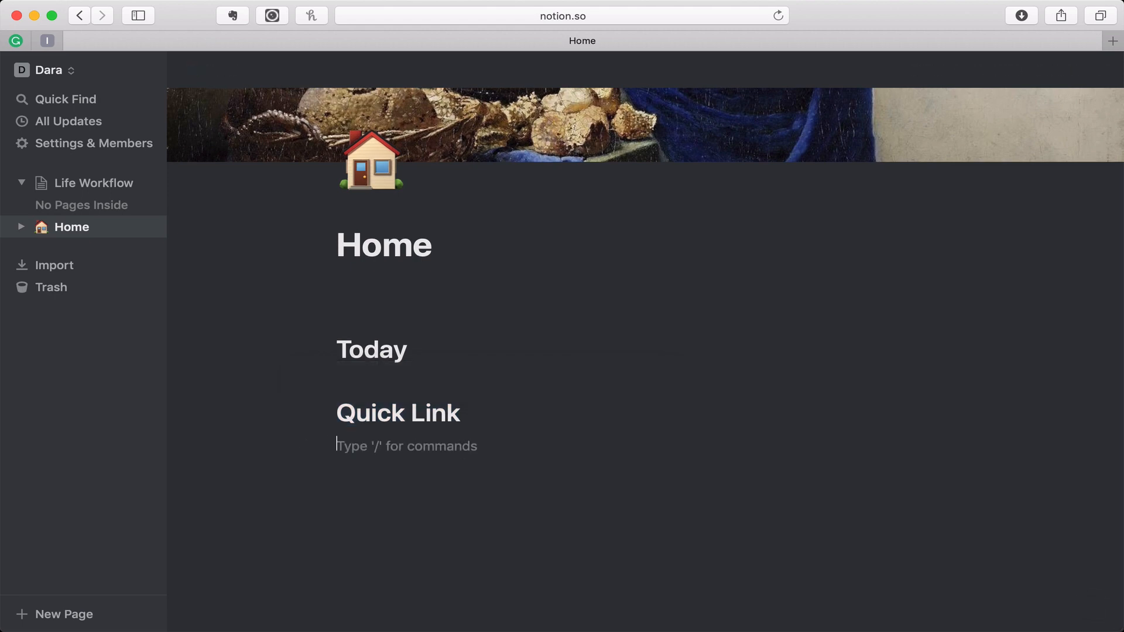
type("This Month")
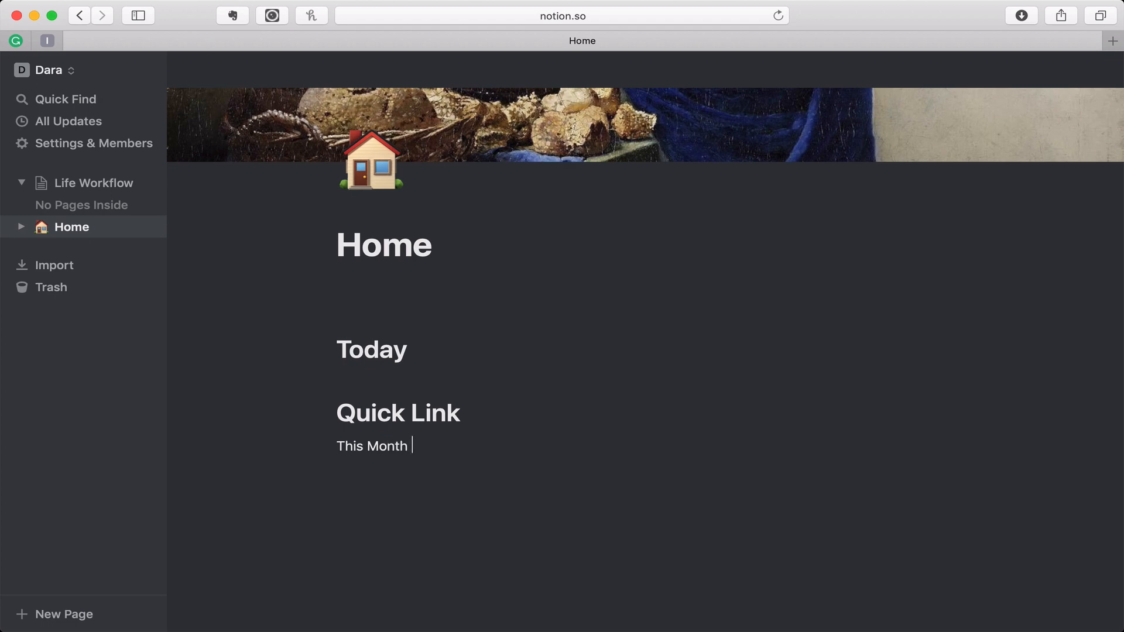
- Turn the This Month line below Quick Link into a Heading 1
left_click(337, 447)
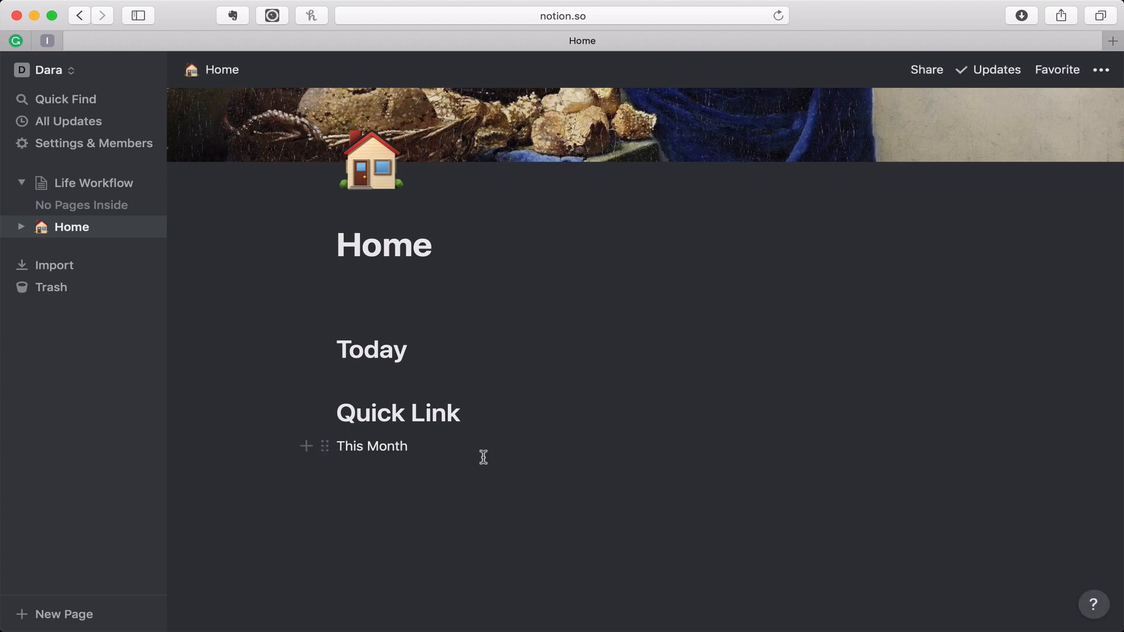
type("#")
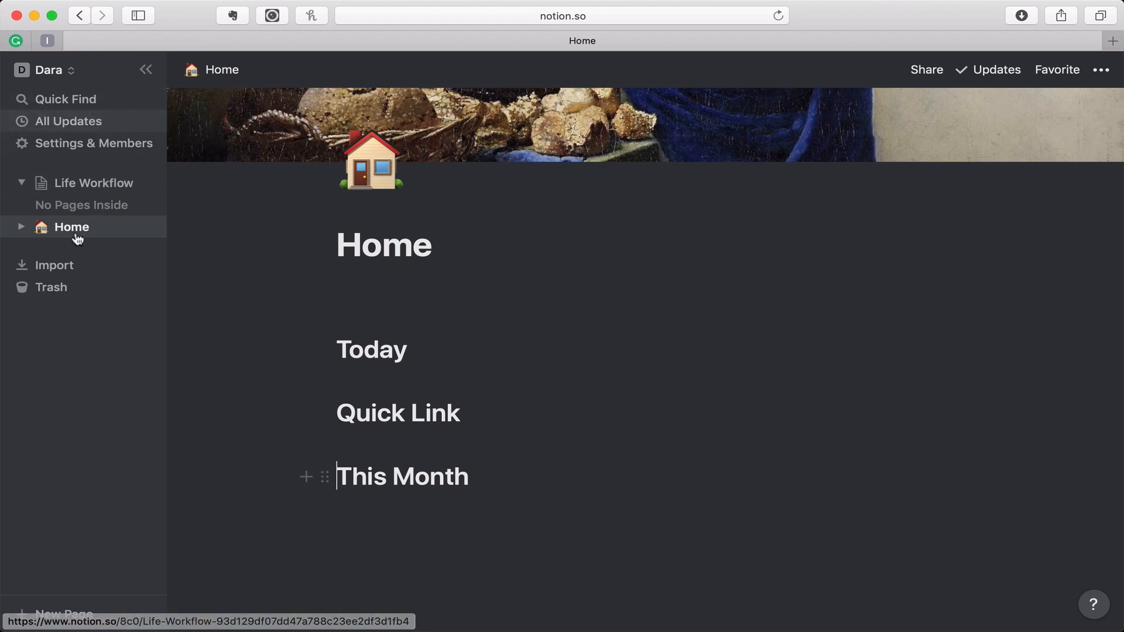
- Compare the Life Workflow page with the Home page by switching between them, and return to Home
left_click(69, 185)
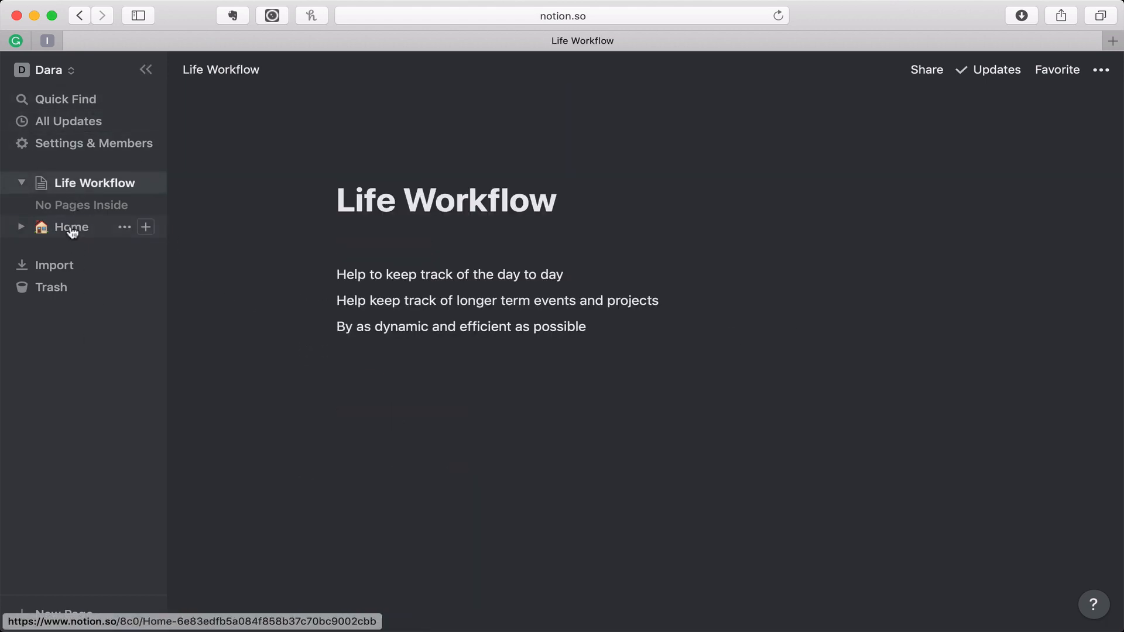
left_click(71, 229)
left_click(80, 184)
left_click(79, 231)
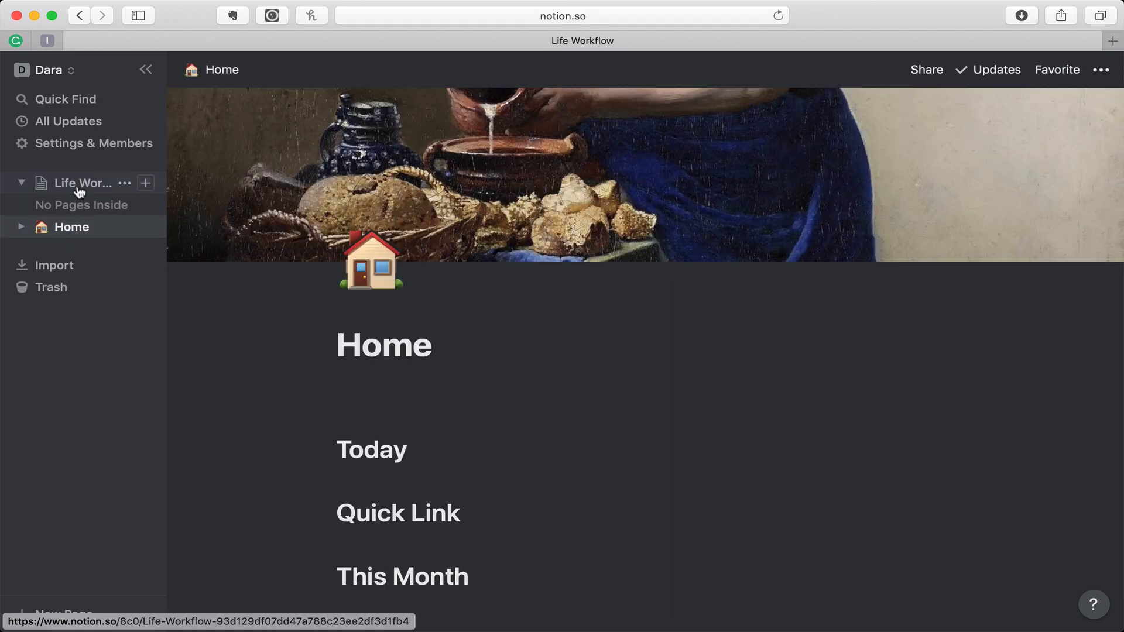
left_click(80, 186)
left_click(78, 229)
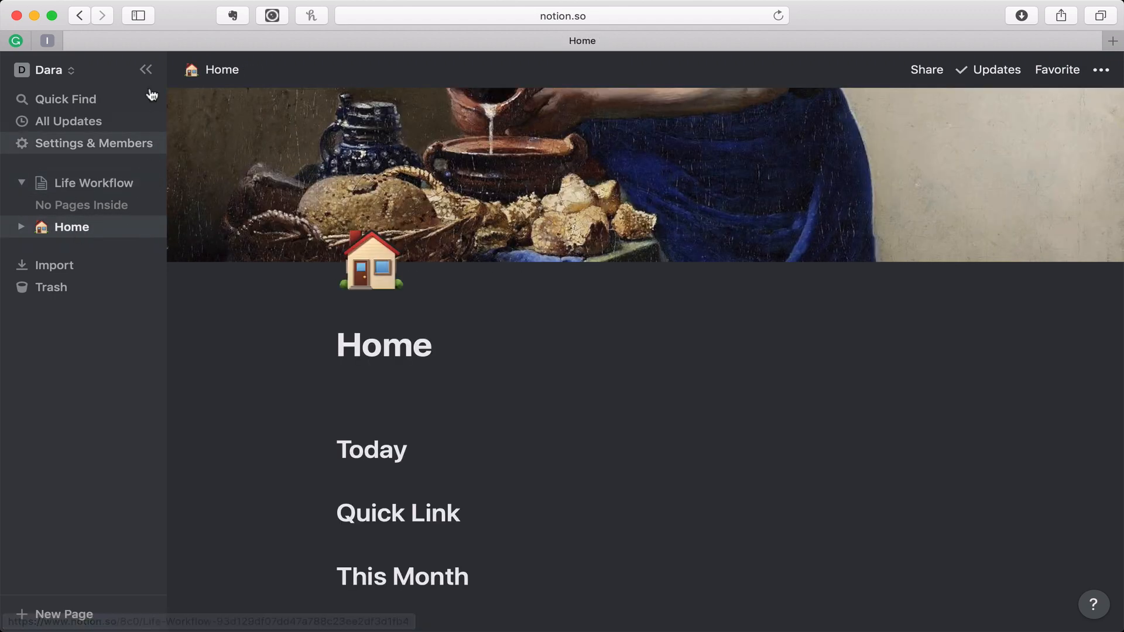
- Collapse the sidebar and turn on Full Width for the Home page
left_click(146, 70)
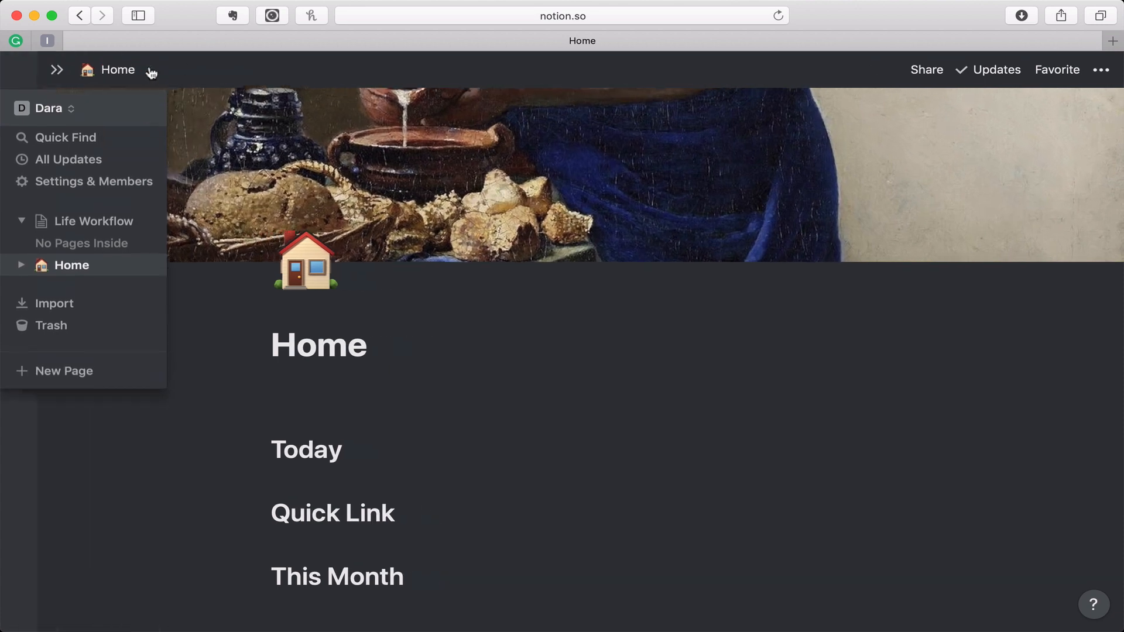
left_click(1100, 70)
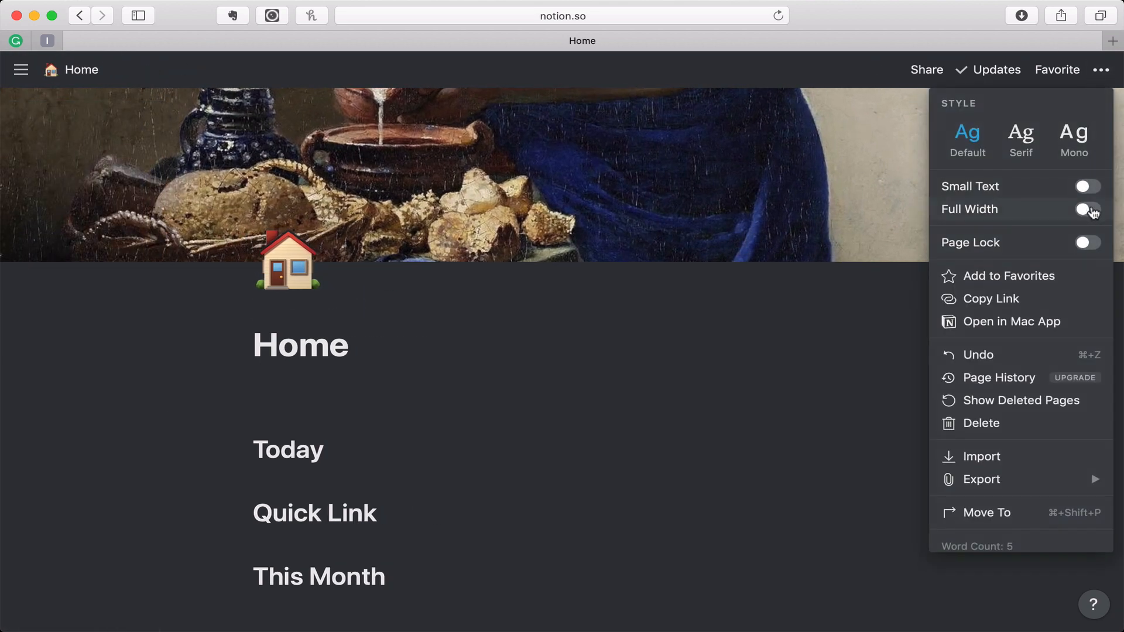
left_click(1090, 210)
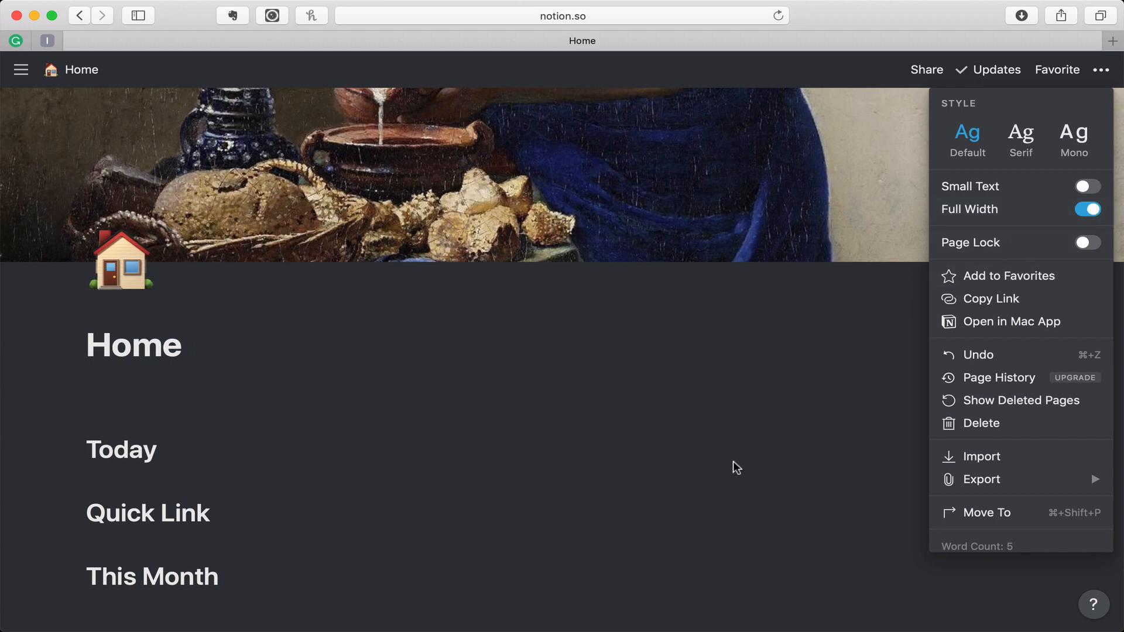
left_click(718, 493)
scroll(719, 493, "down", 3)
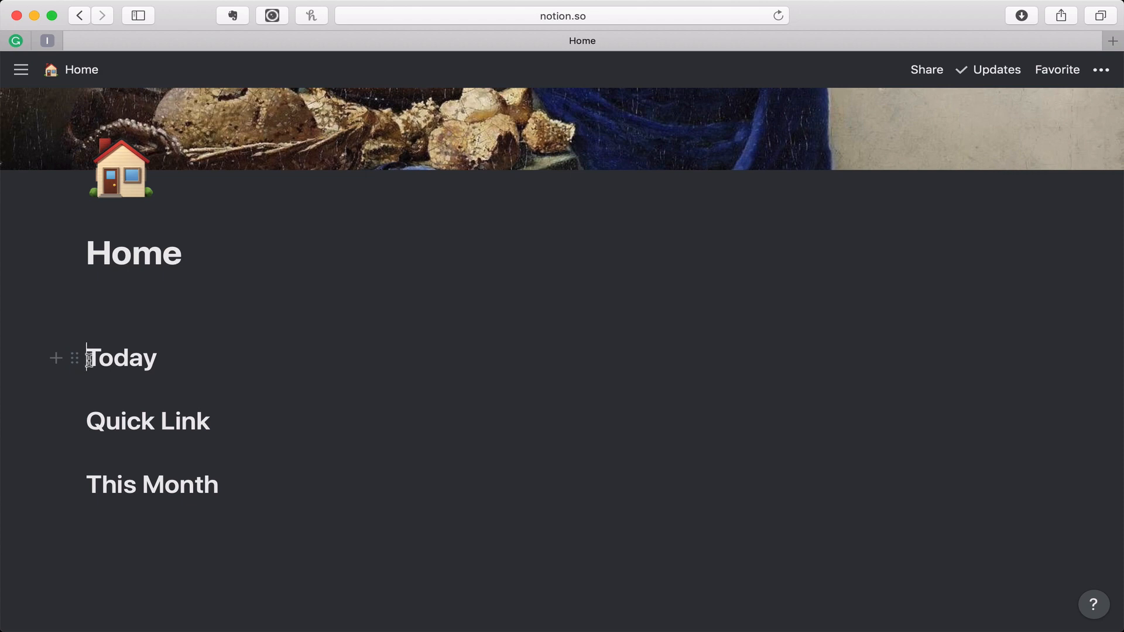
- Try yellow as the text color of the Today heading, and undo that color change
double_click(131, 358)
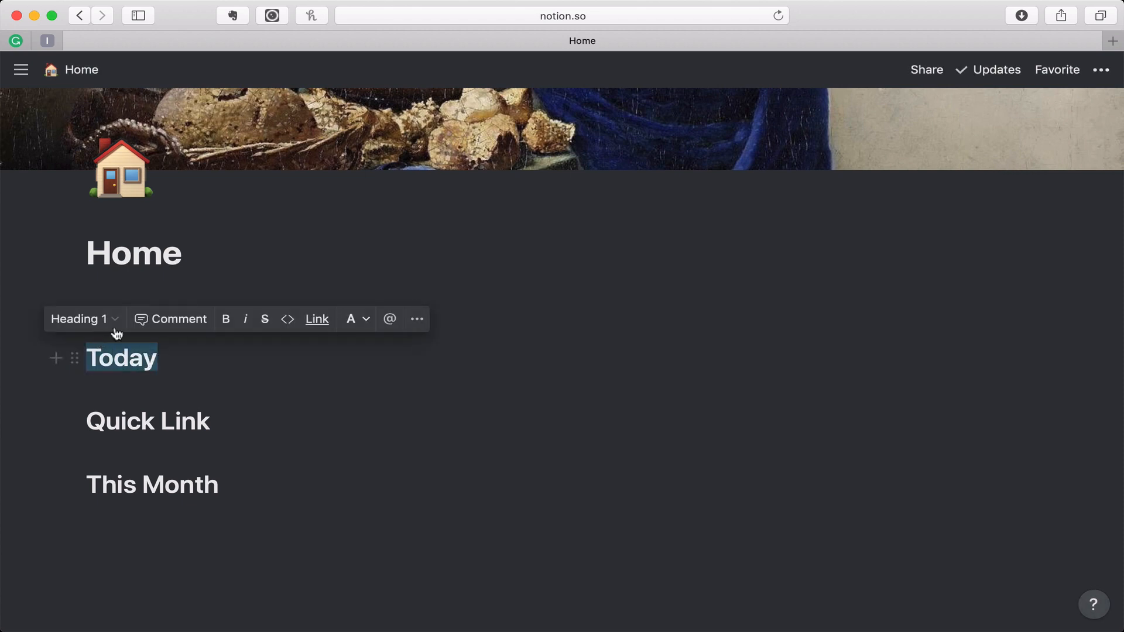
left_click(74, 358)
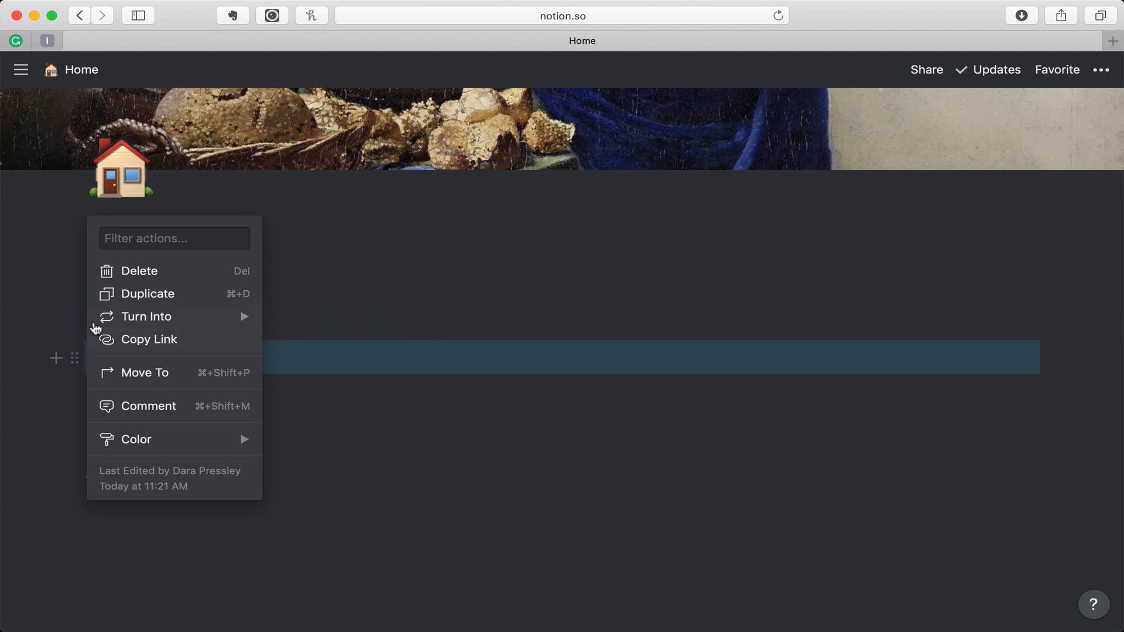
mouse_move(206, 319)
mouse_move(115, 450)
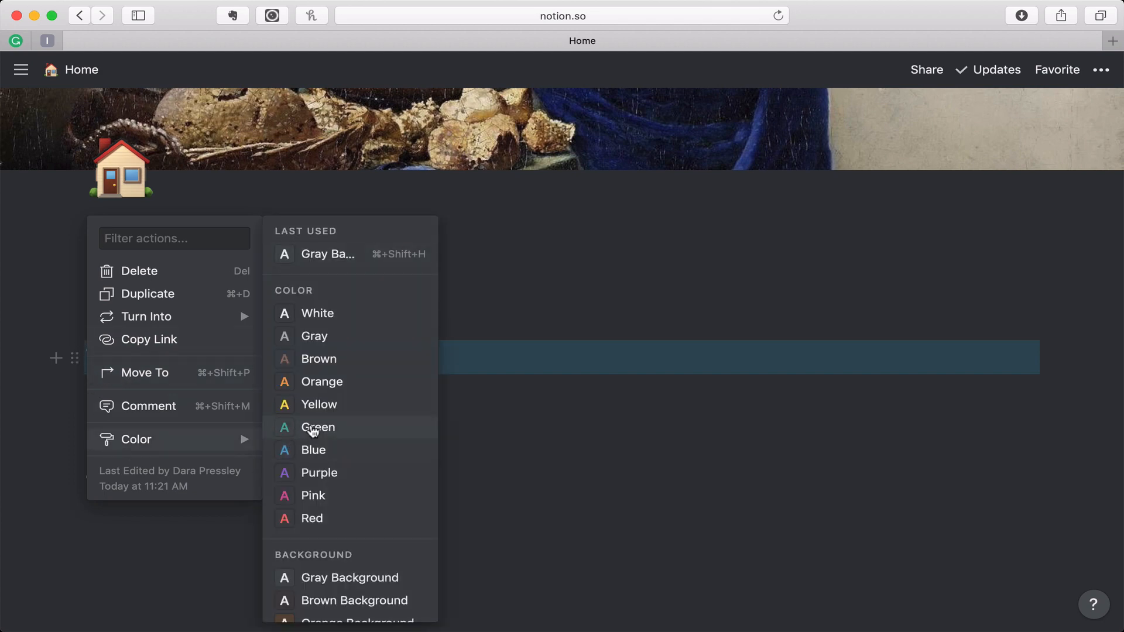
left_click(314, 409)
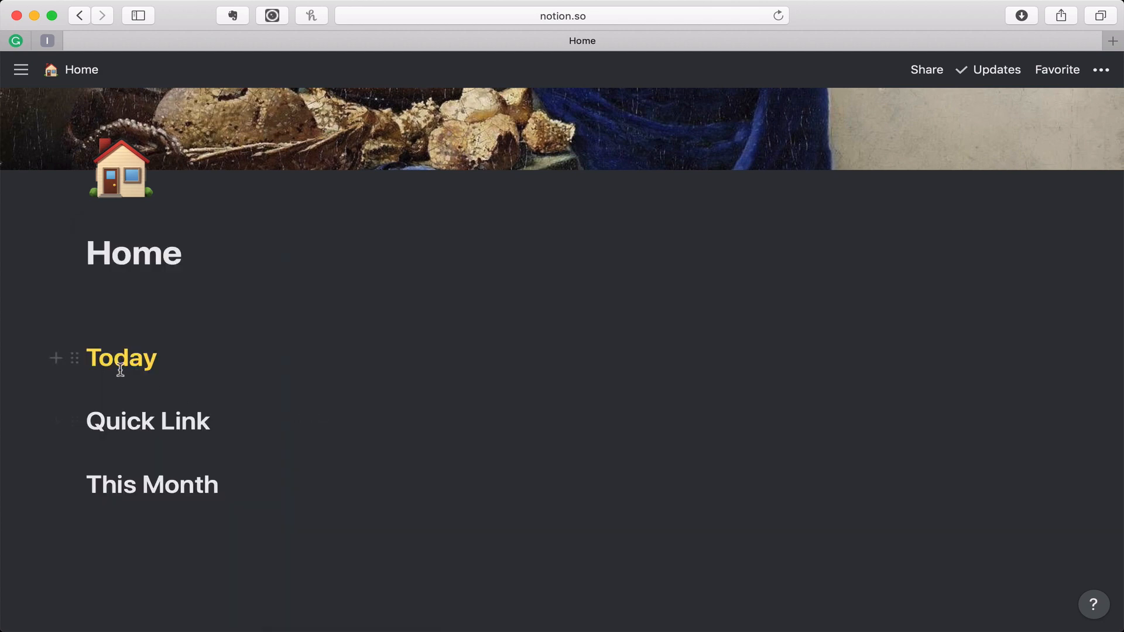
left_click(72, 359)
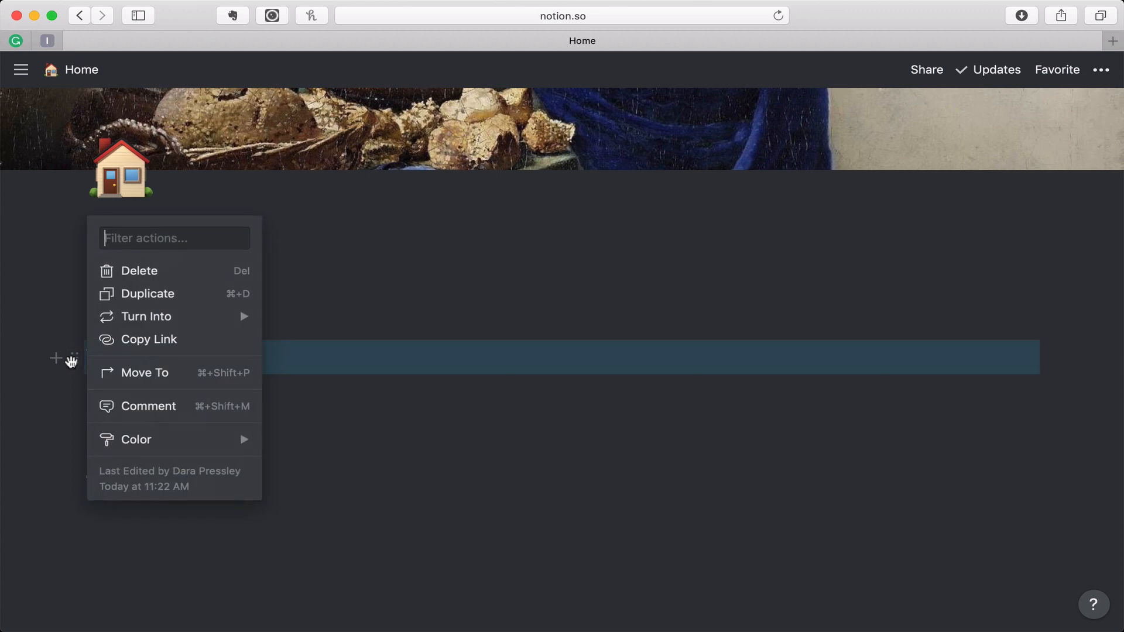
left_click(38, 347)
key("super+z")
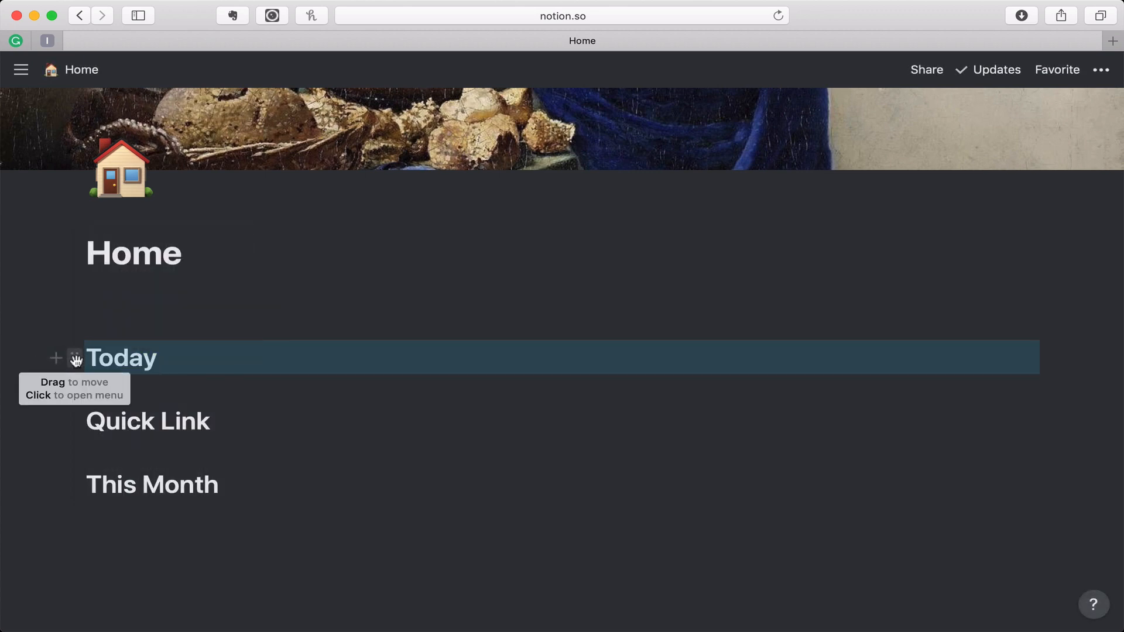
- Give the Today heading a Yellow Background
left_click(76, 359)
mouse_move(219, 439)
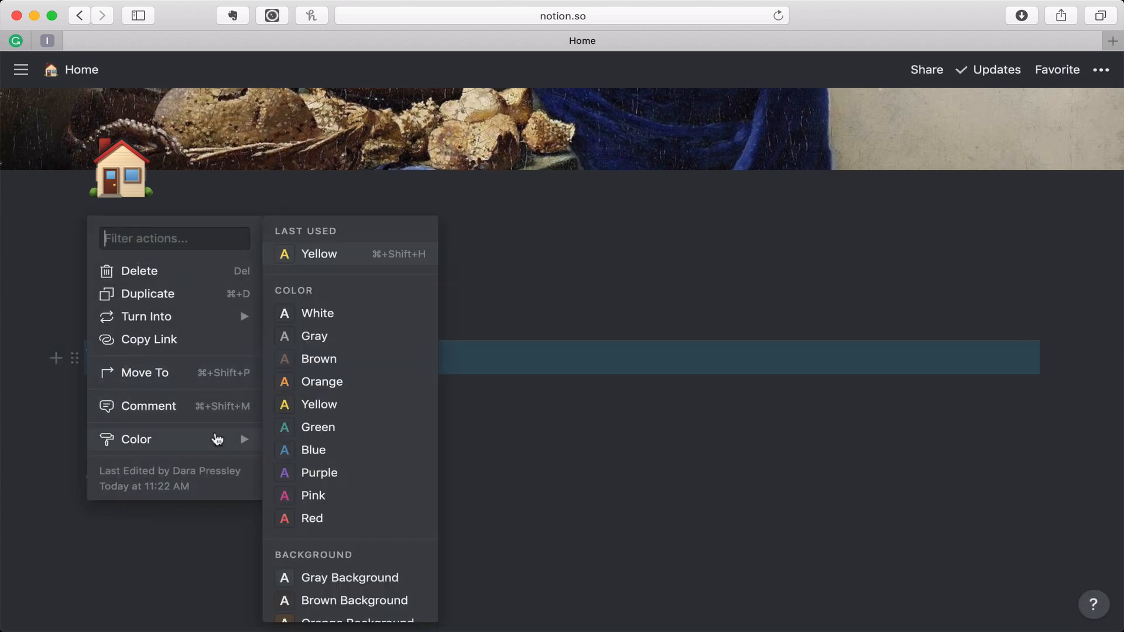
scroll(328, 504, "down", 5)
left_click(330, 497)
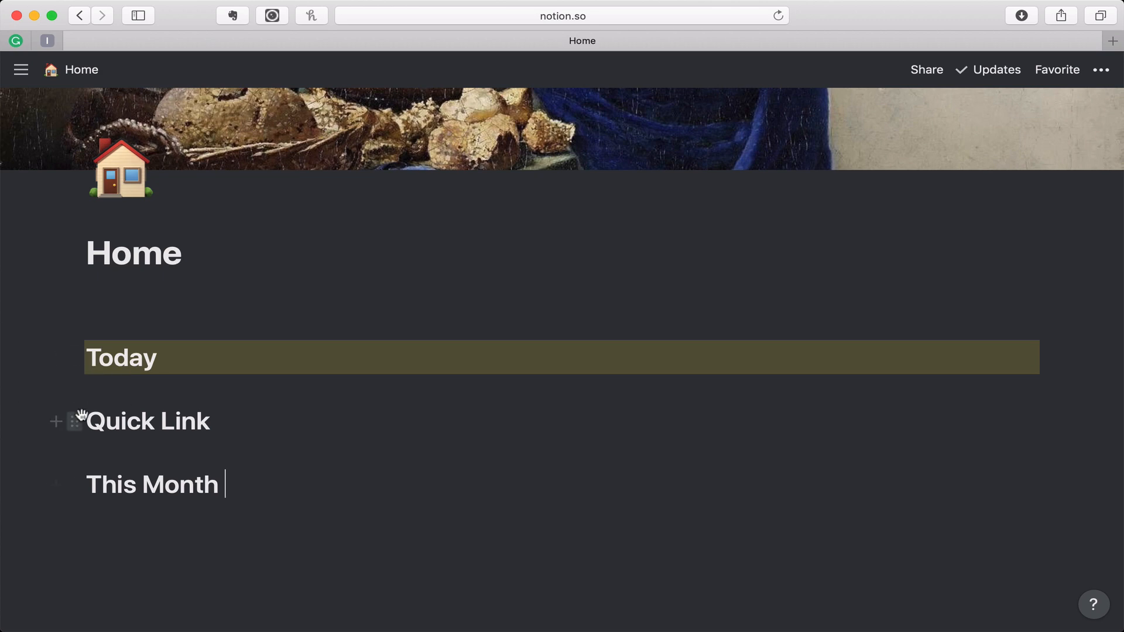
- Give the Quick Link and This Month headings a Gray Background
left_click(75, 422)
mouse_move(186, 500)
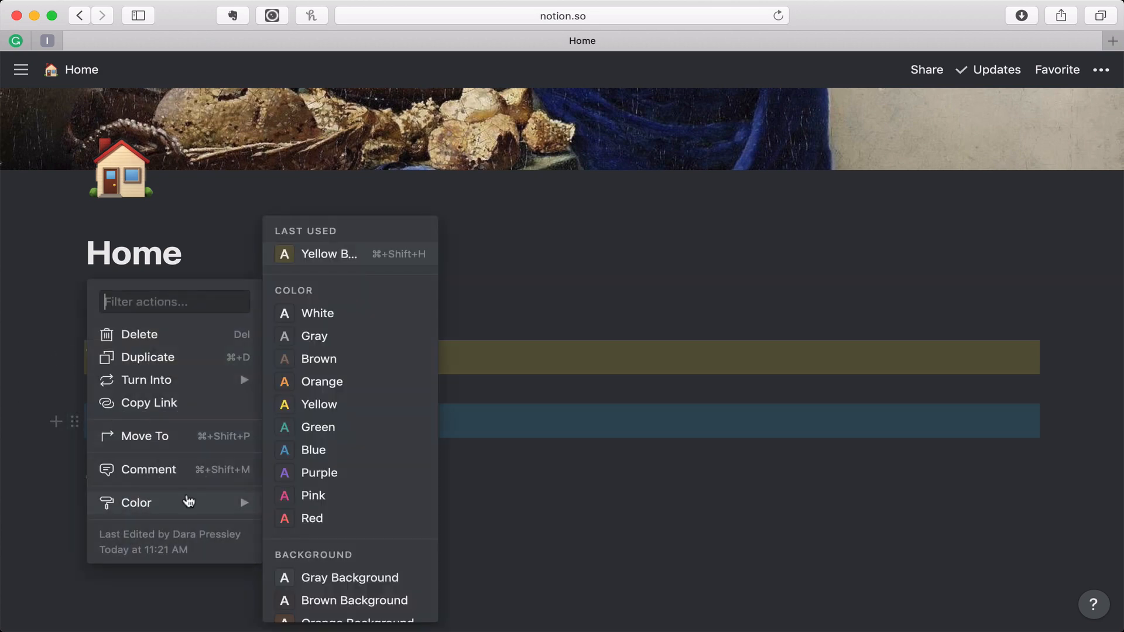
left_click(313, 578)
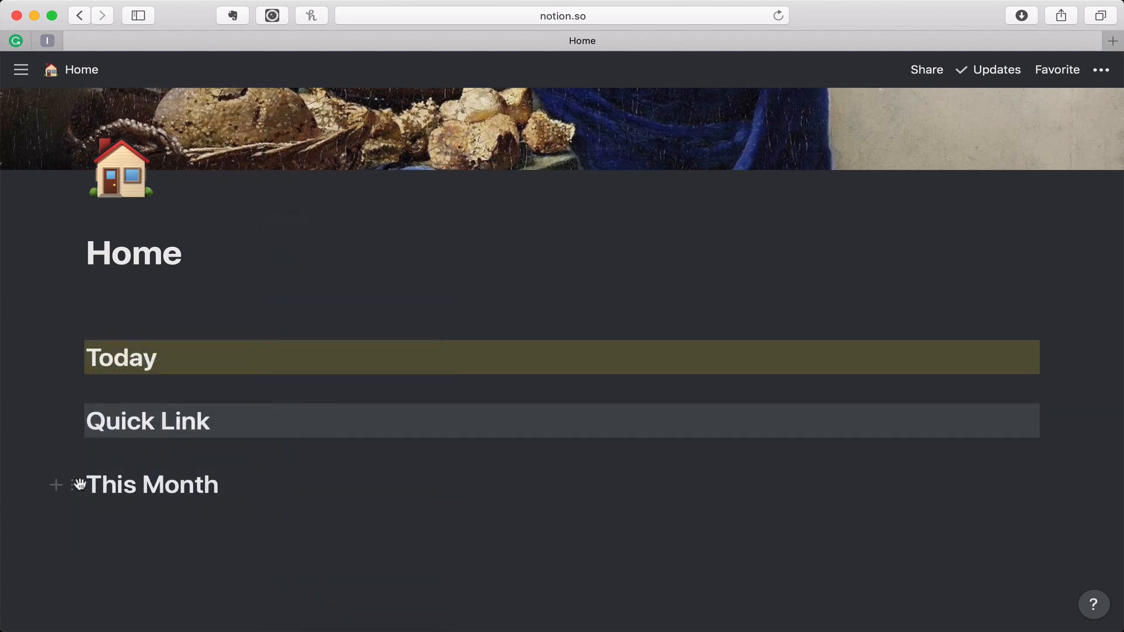
left_click(79, 484)
mouse_move(131, 562)
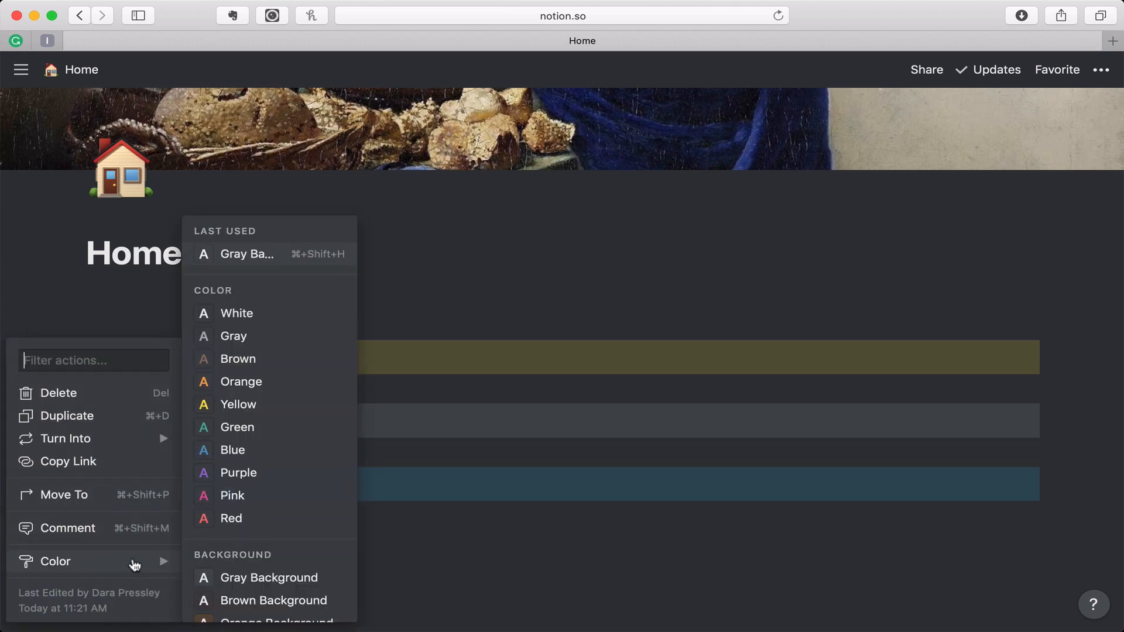
left_click(236, 579)
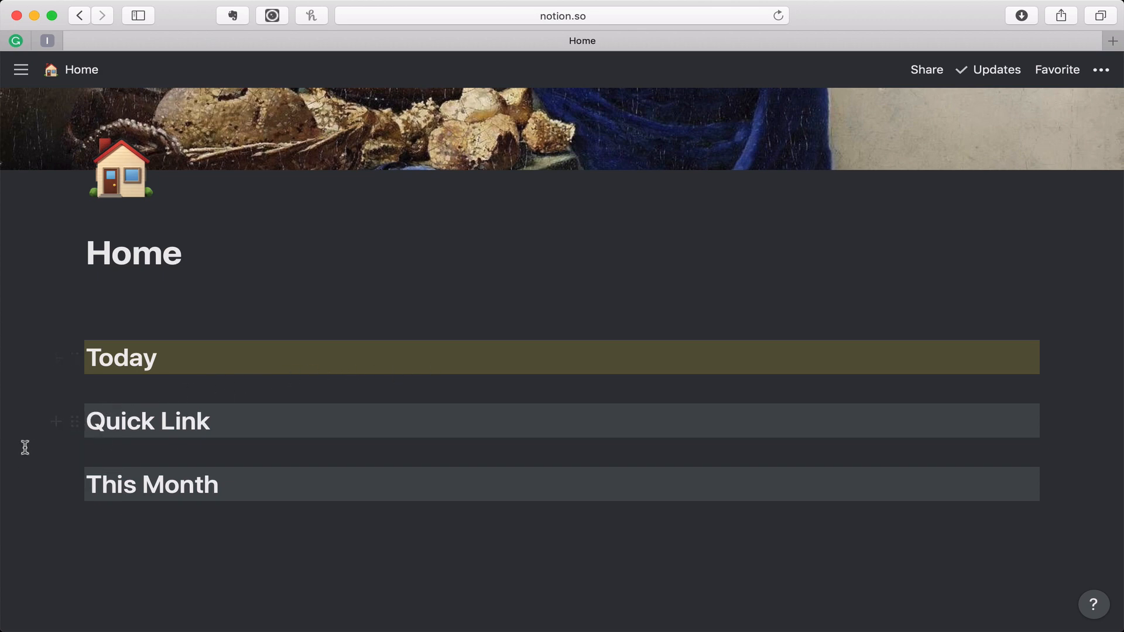
- Place the Quick Link heading in a column to the right of Today, and widen the Today column to about two thirds of the page
left_click_drag(74, 421, 1043, 362)
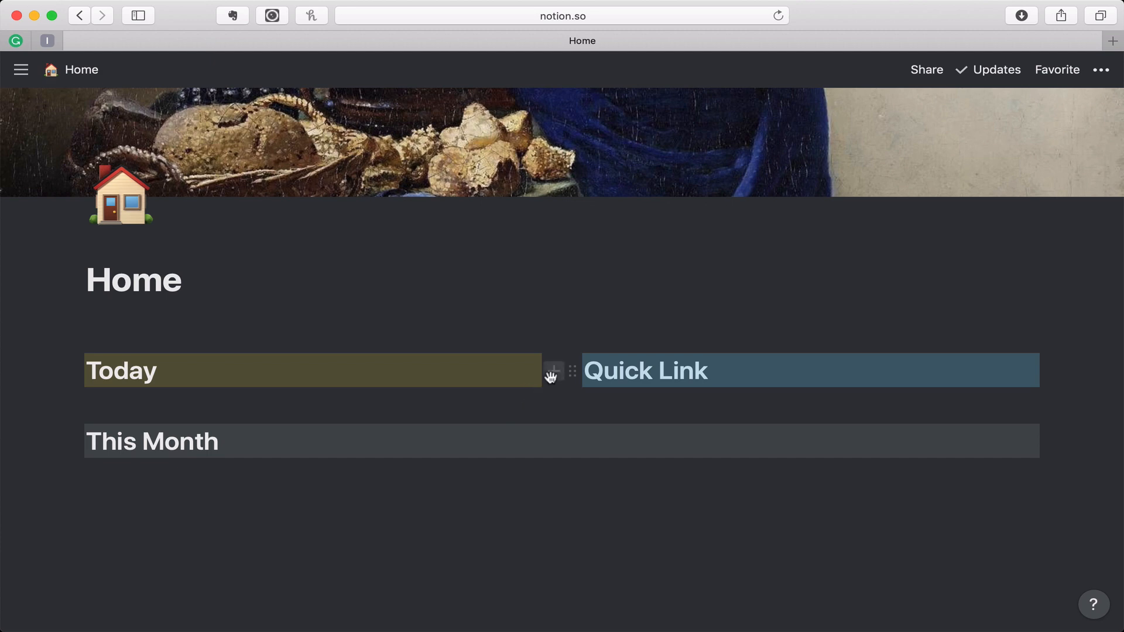
left_click(568, 354)
left_click_drag(569, 355, 715, 371)
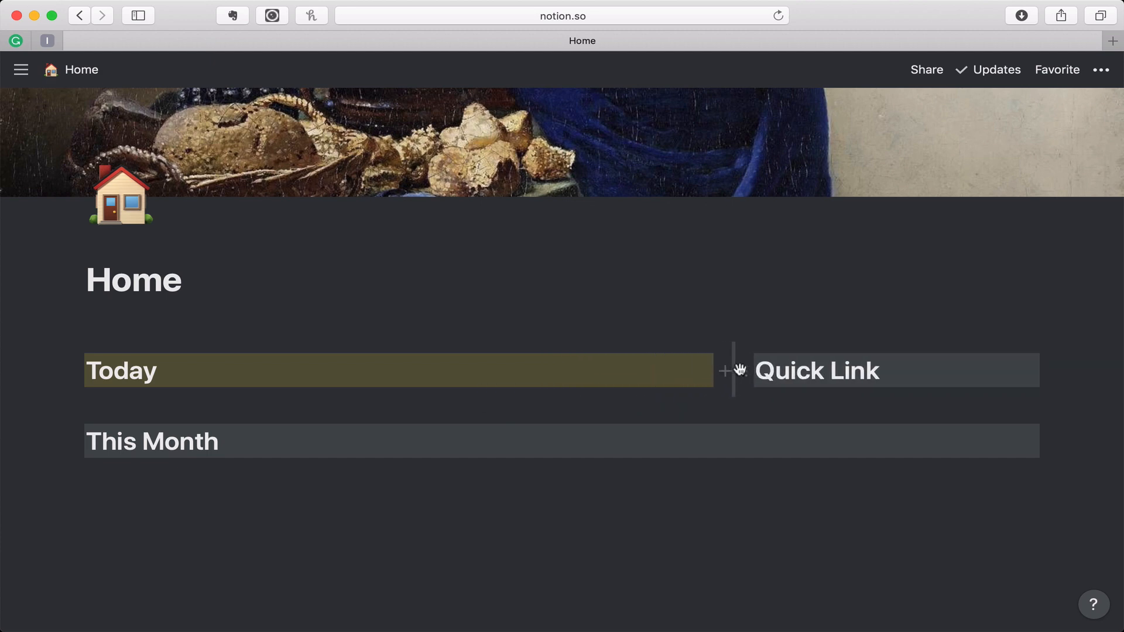
- Add a text line reading → Daily Task under the Today heading
left_click(560, 410)
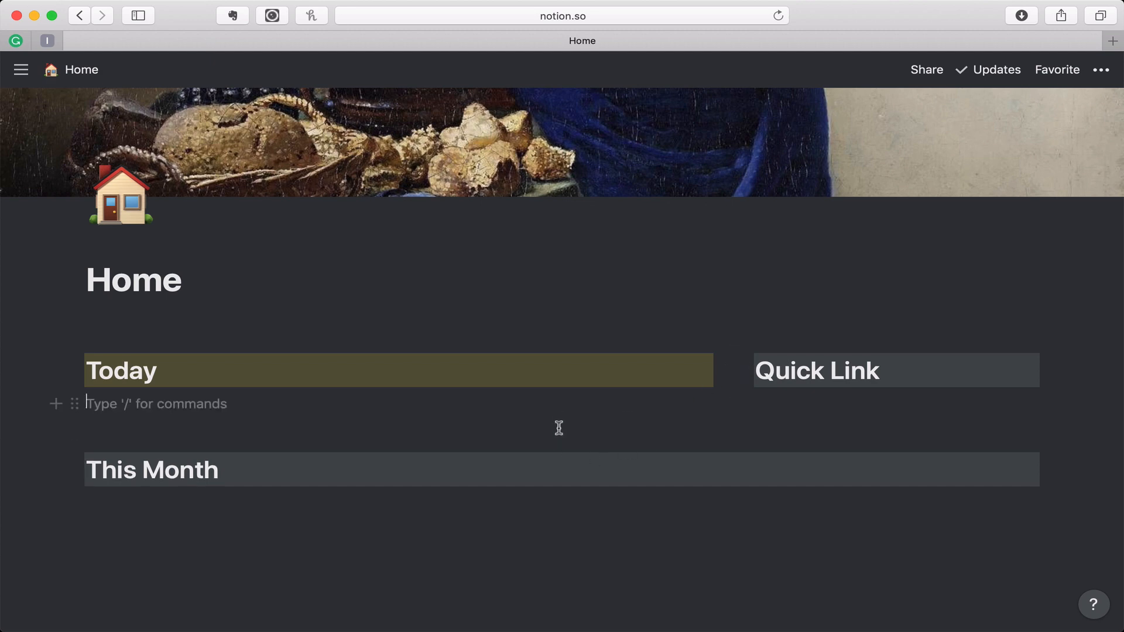
type("->")
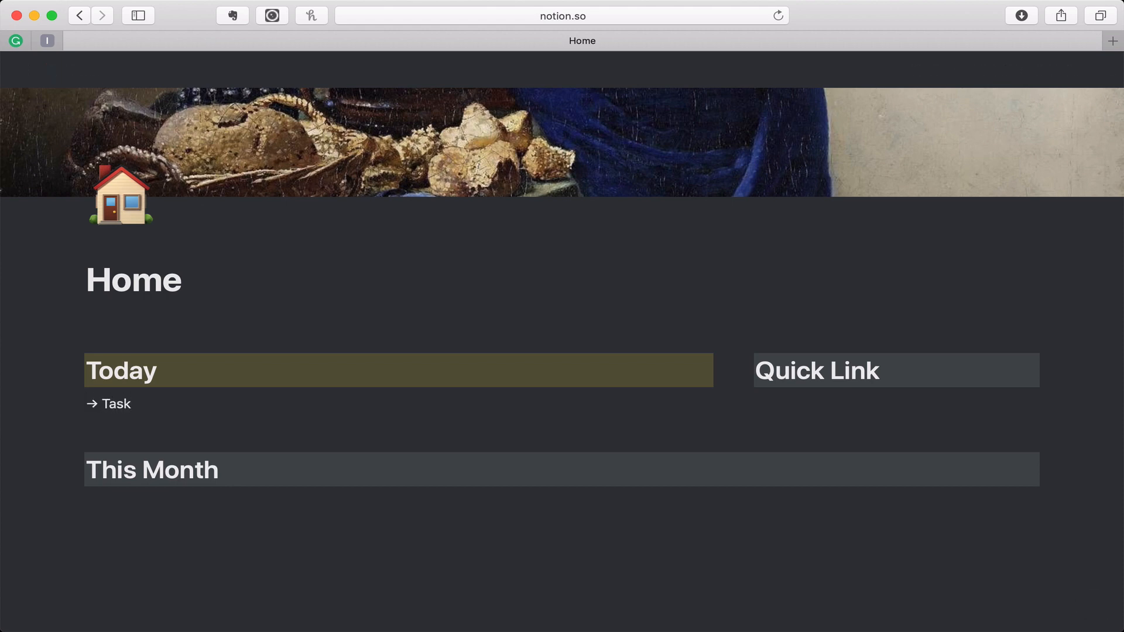
type("Daily")
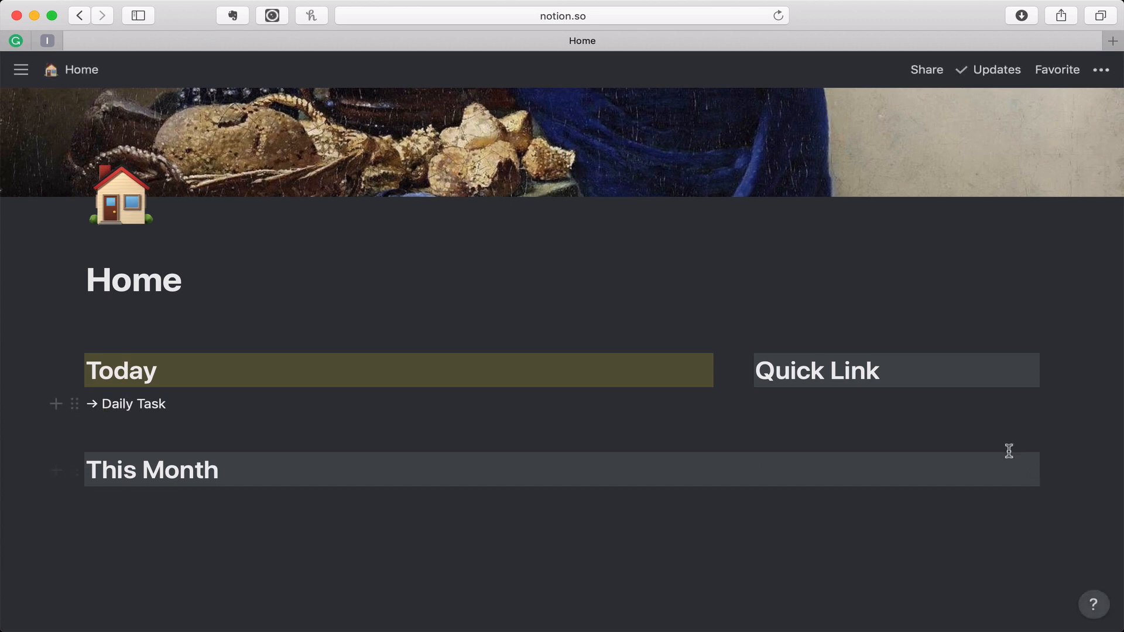
- Add the text lines → Inbox and → Planning Area under the Quick Link heading
left_click(905, 404)
type("->")
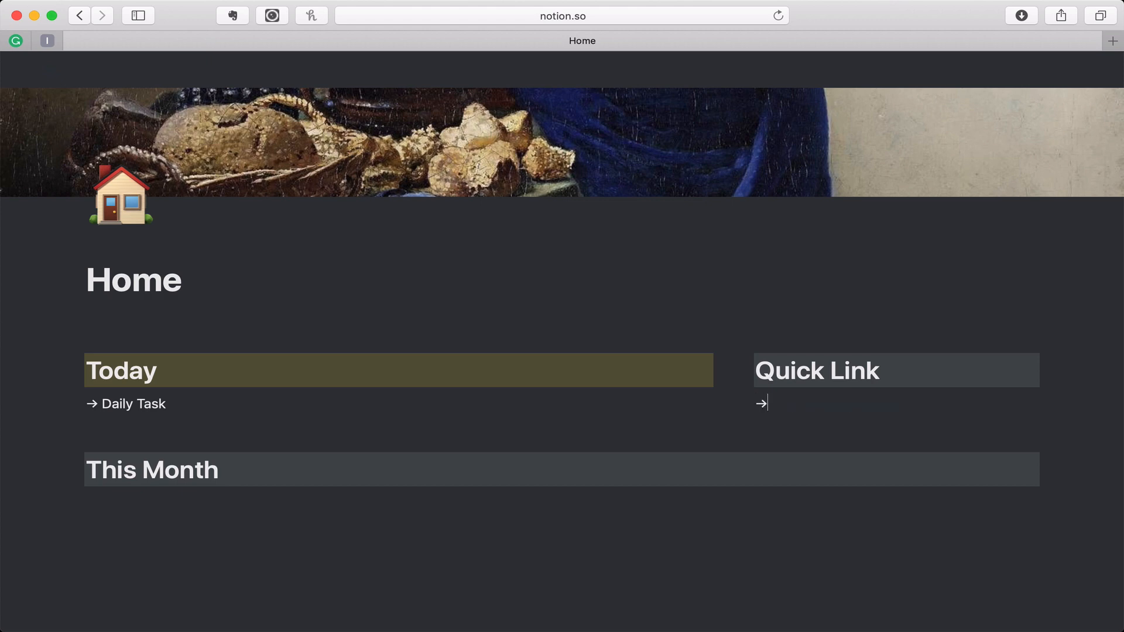
type(" Inbocx")
key("Return")
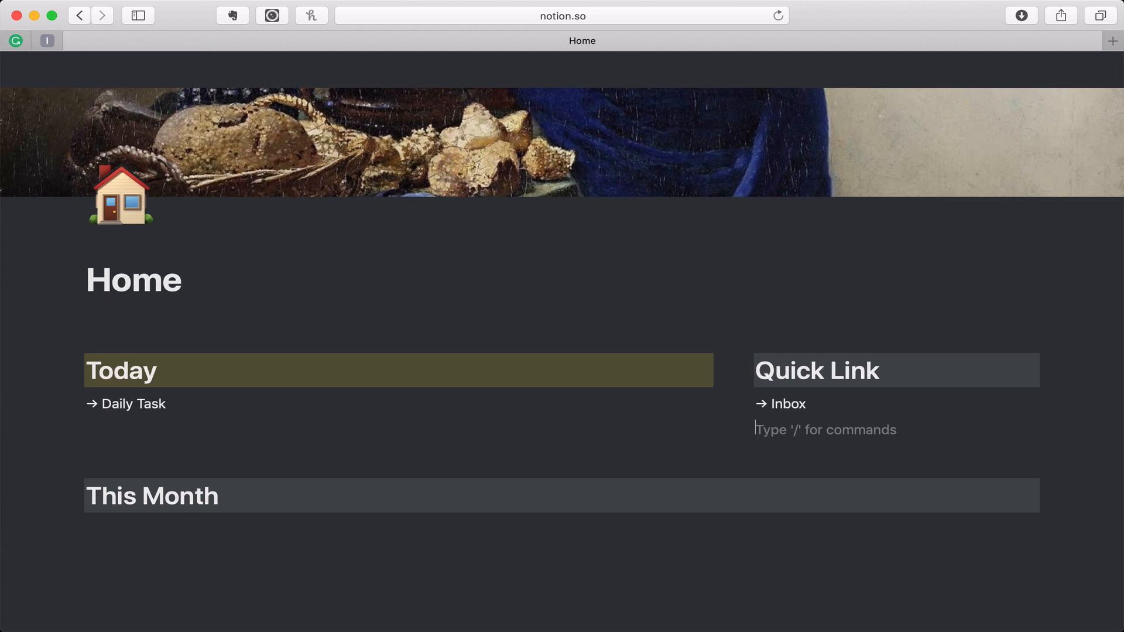
type("-> Planni")
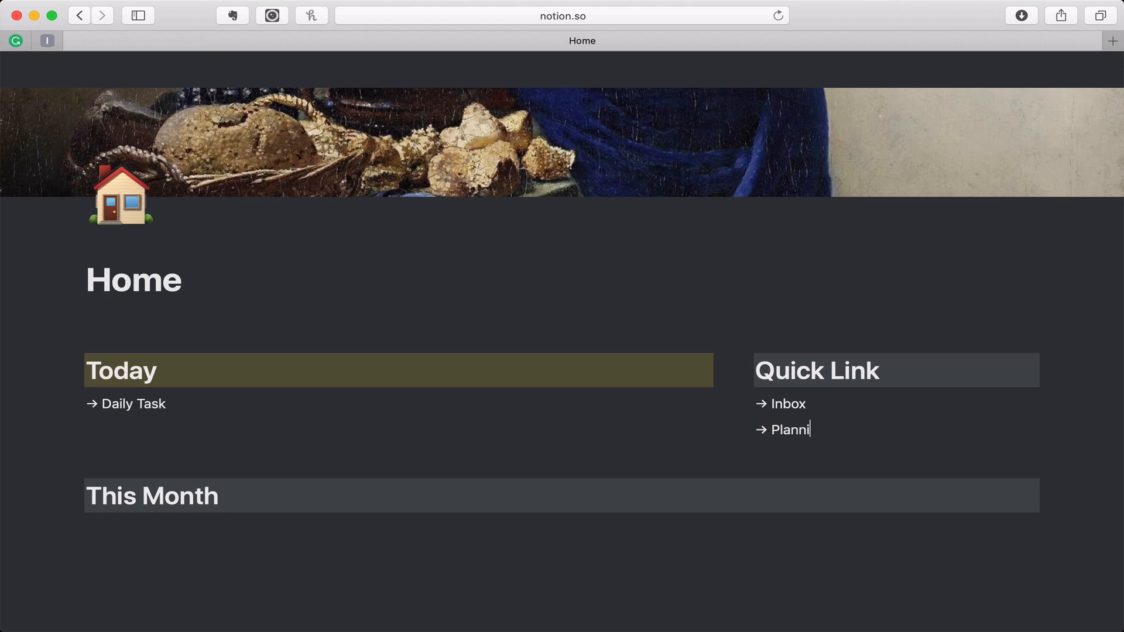
type("ng Area")
key("Return")
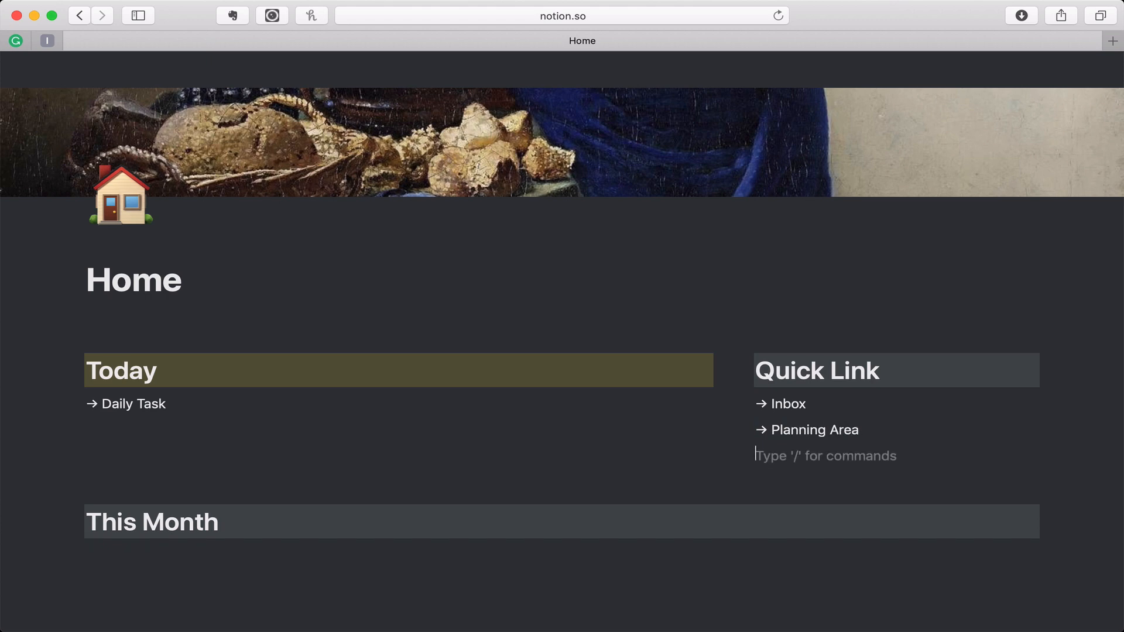
- Add the text lines → Herbal Studies, → Homeschool and → Notebook below → Planning Area in the Quick Link column
type("-> Herb")
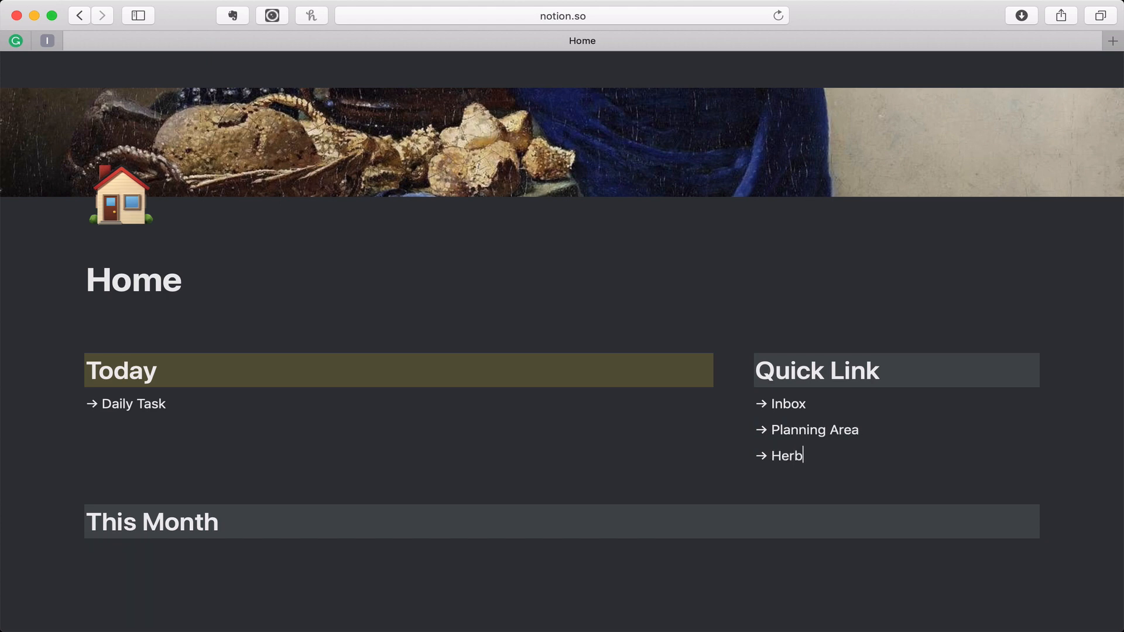
type("al Studies")
key("Return")
type("-")
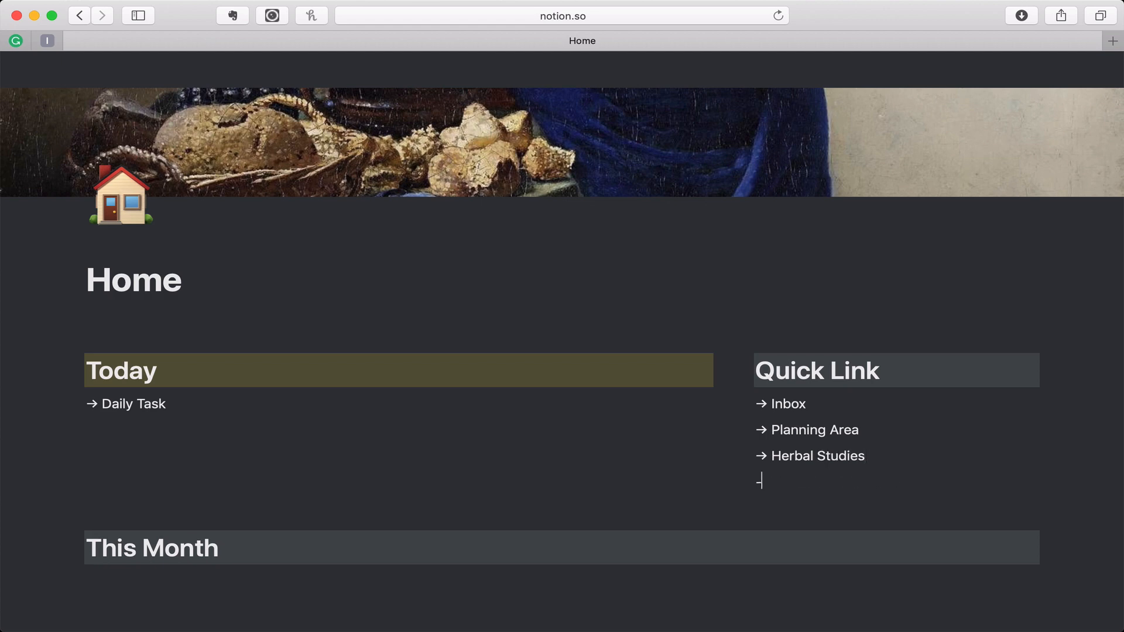
type("> Homeschool")
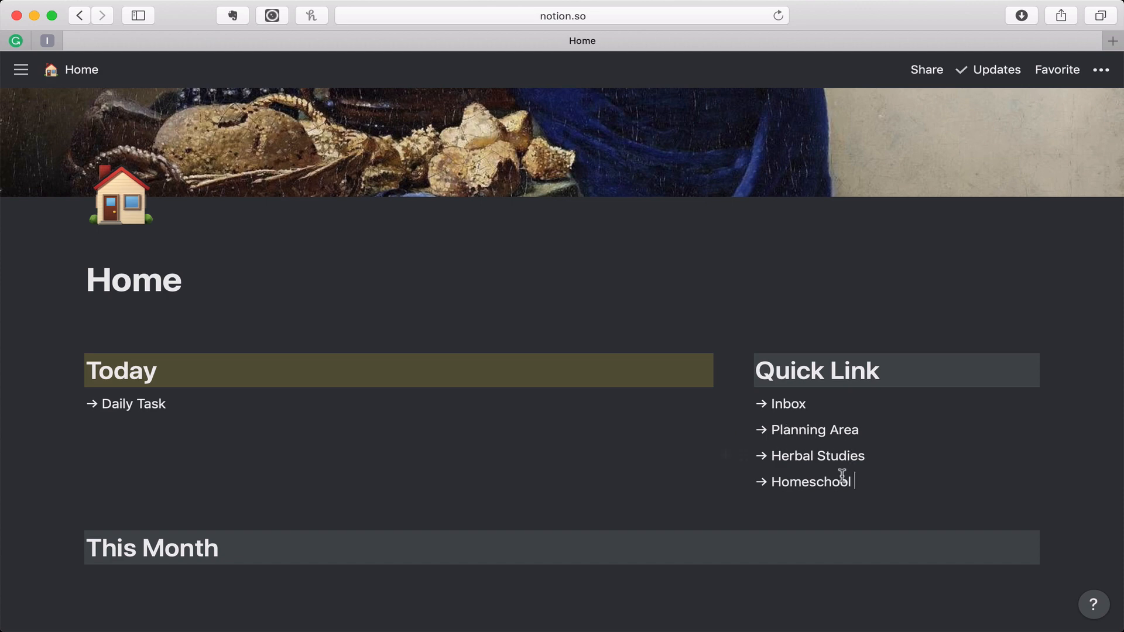
key("Return")
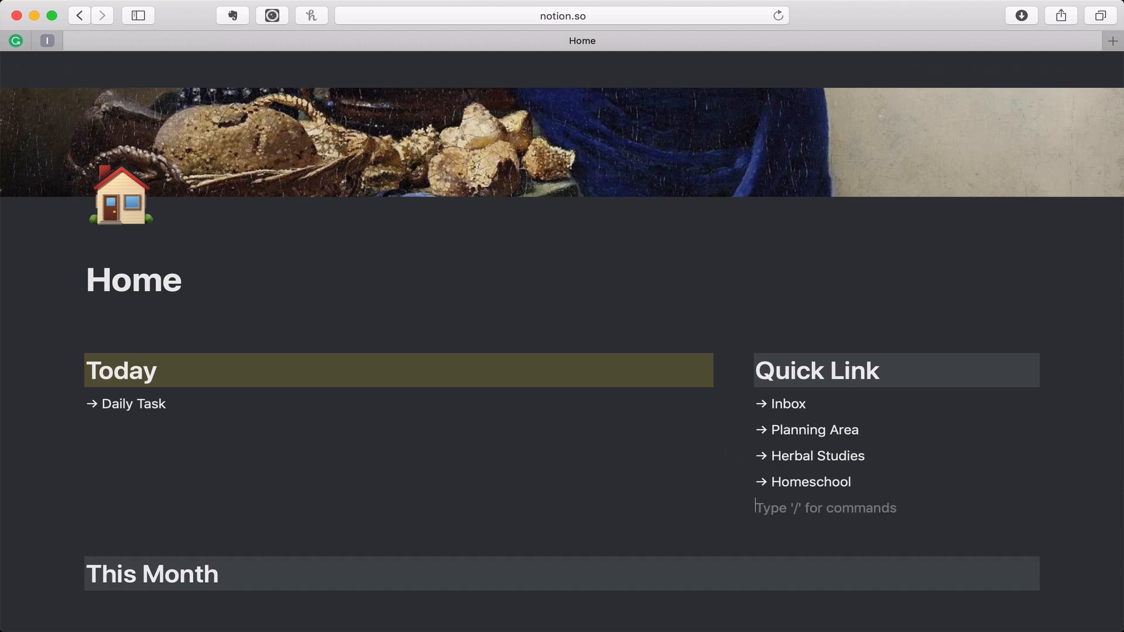
type("-> Noteb")
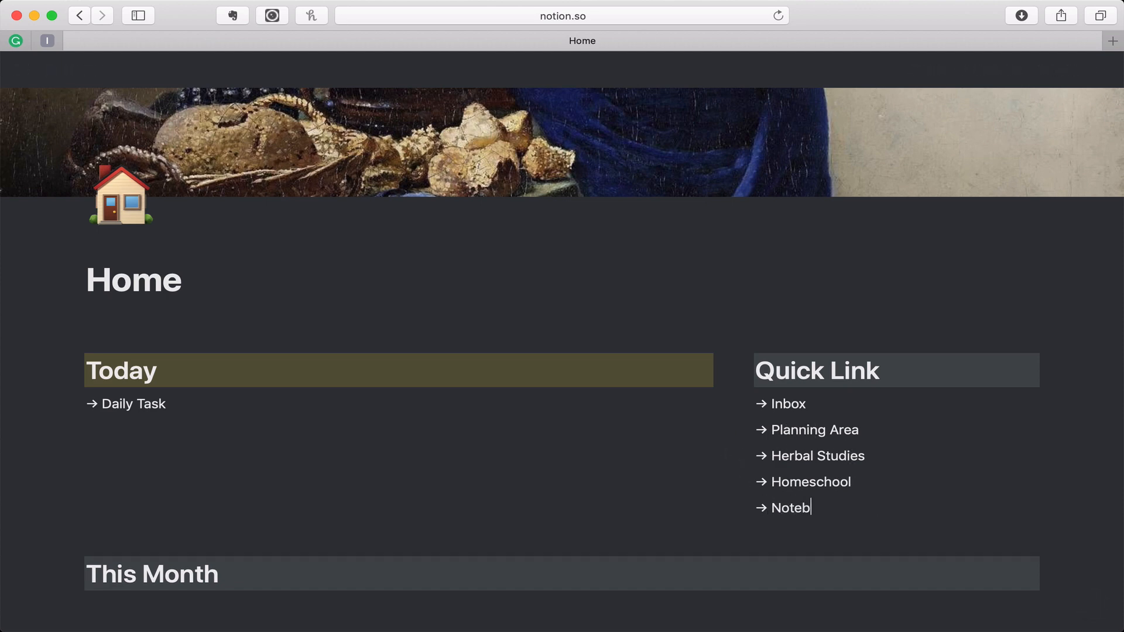
type("ook")
key("Return")
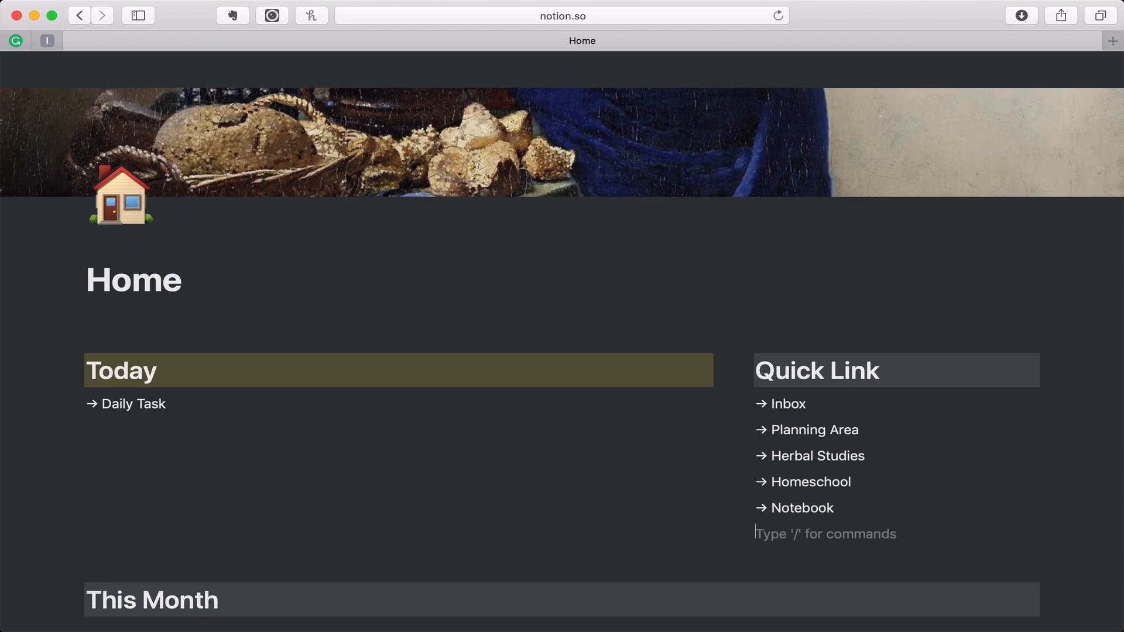
- Write the line "When the student is ready, the teacher appears" below → Notebook in the Quick Link column
type("Whe")
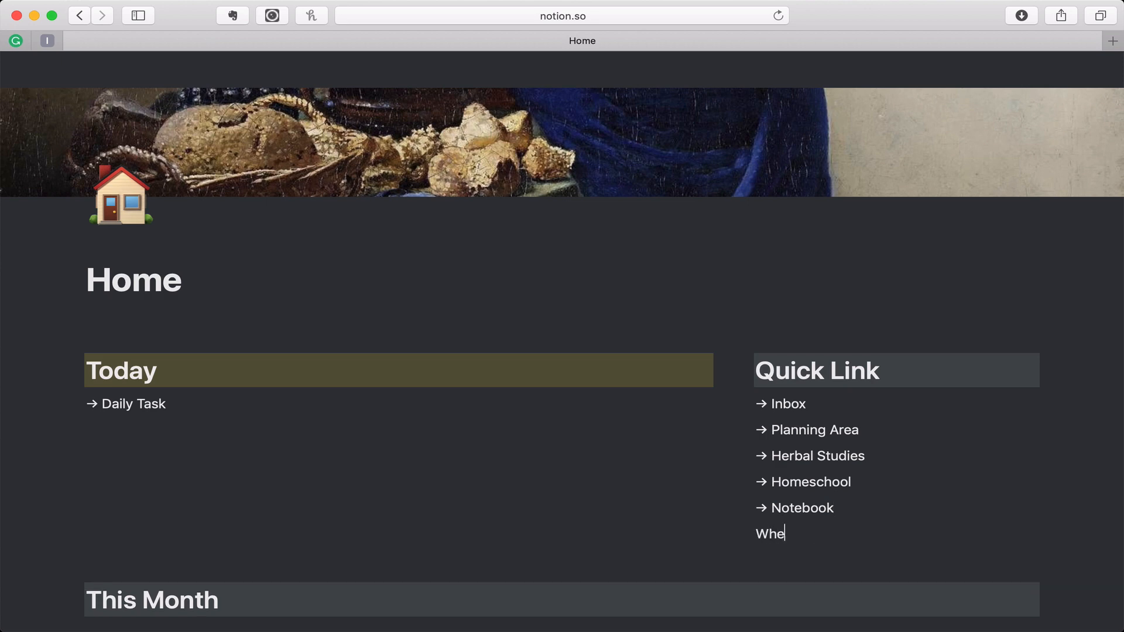
type("n the student is ready. ")
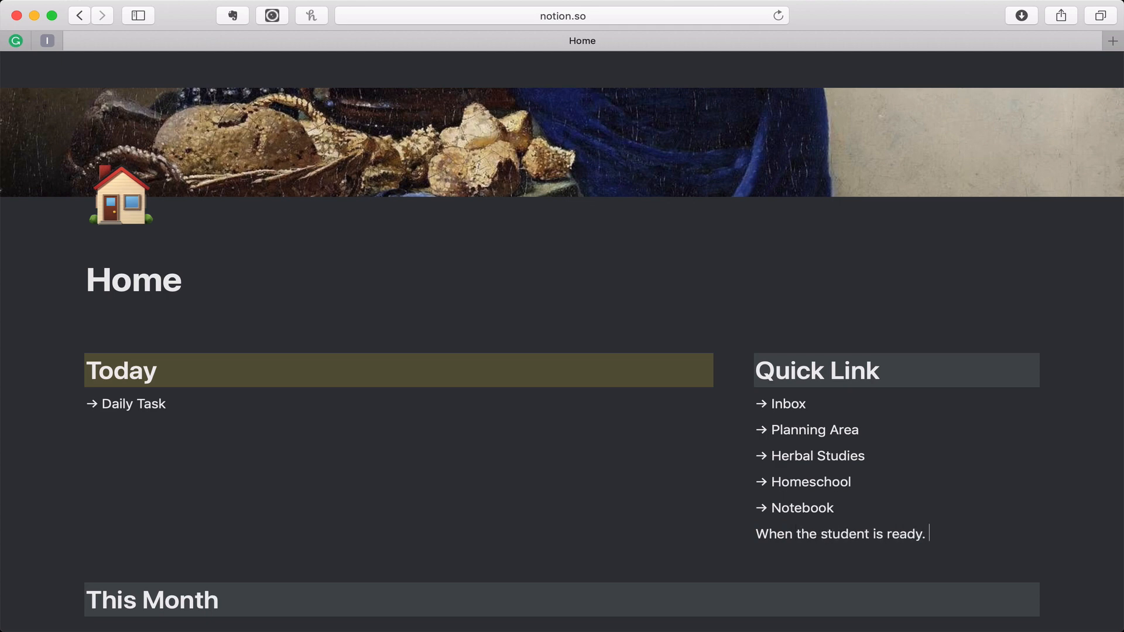
key("BackSpace")
key("BackSpace")
type(", the tec")
key("BackSpace")
type("acher app")
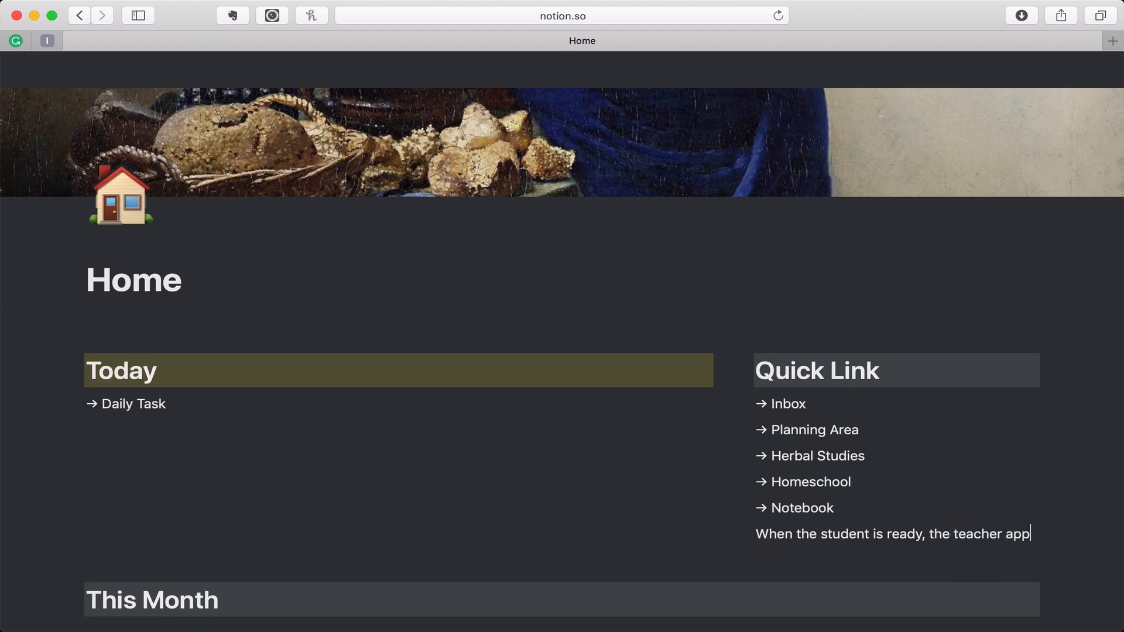
type("ears")
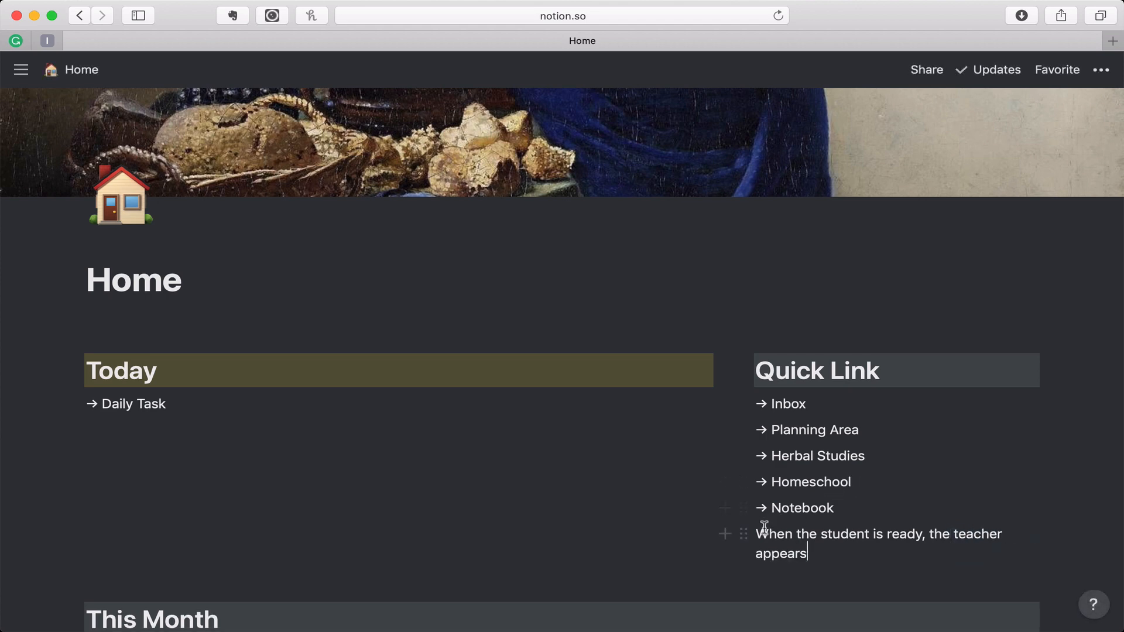
- Turn the line about the student and the teacher into a Quote block and add an empty text line below it
triple_click(756, 528)
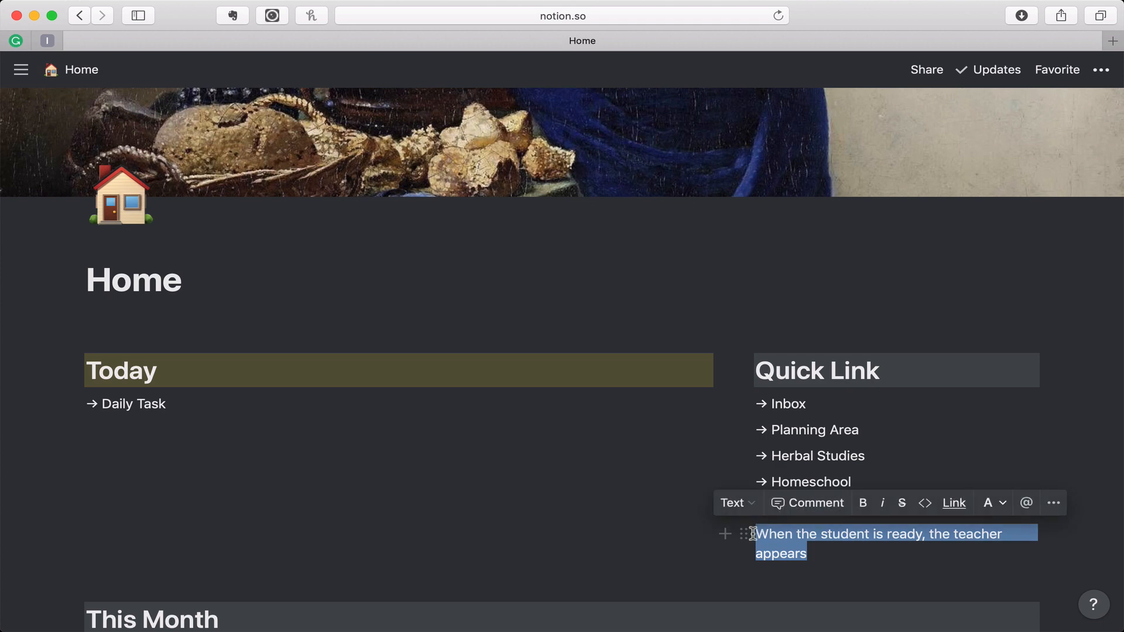
left_click(751, 505)
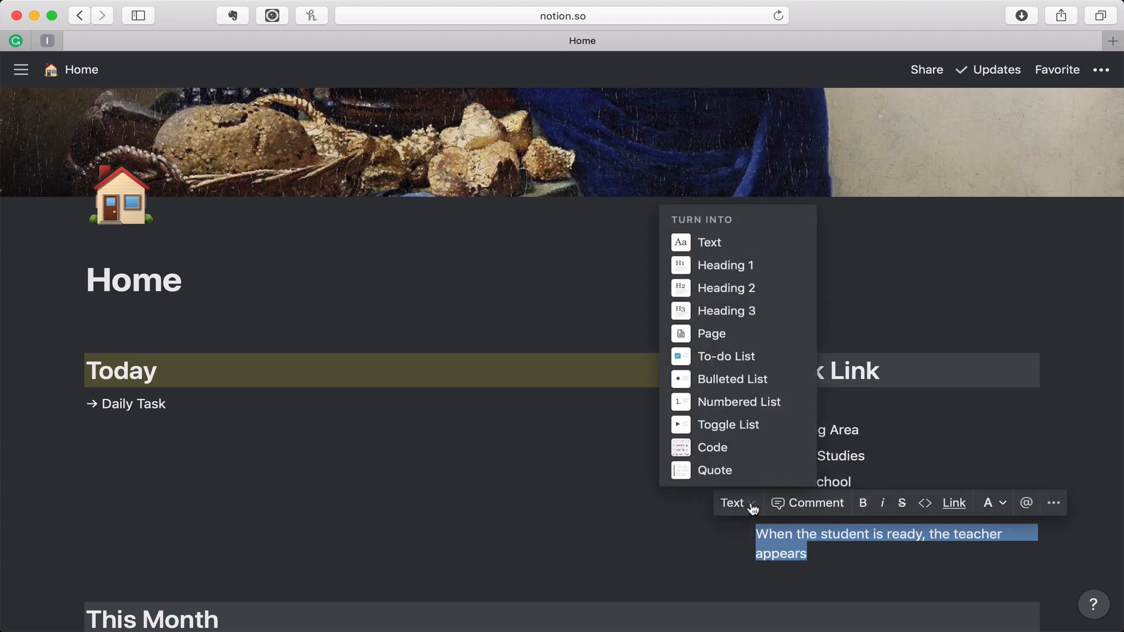
left_click(741, 475)
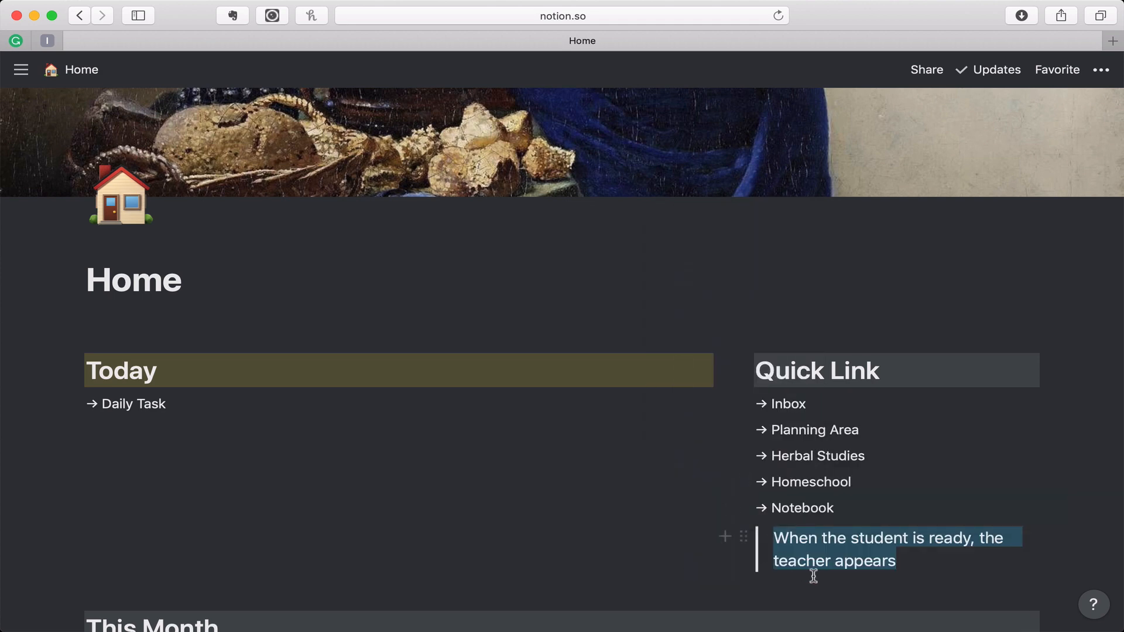
key("Escape")
scroll(927, 573, "down", 3)
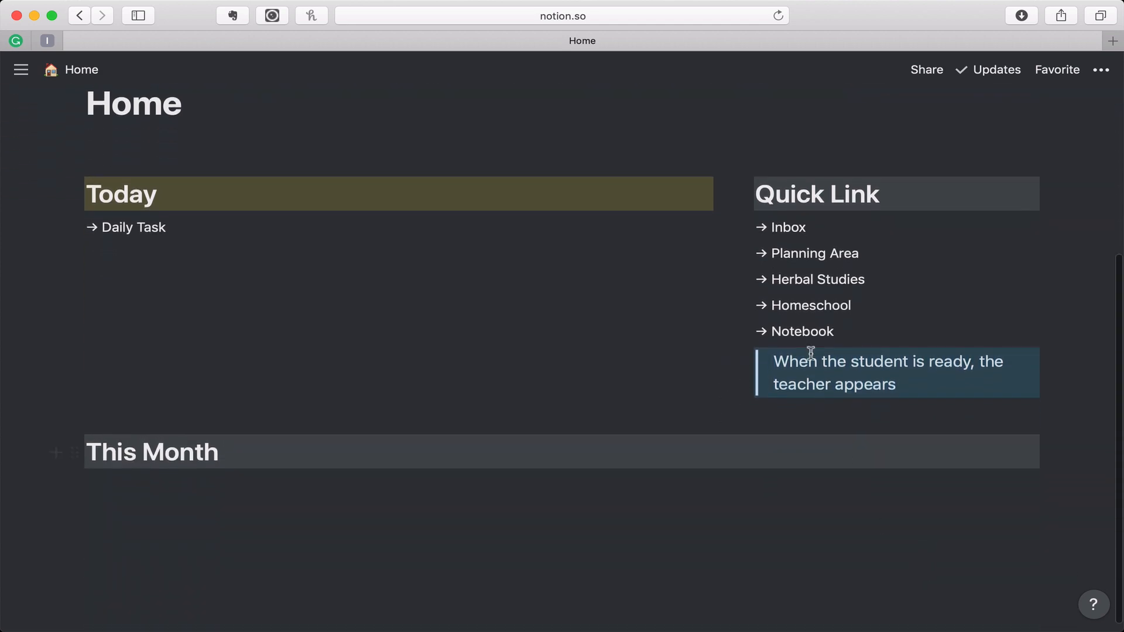
left_click(803, 416)
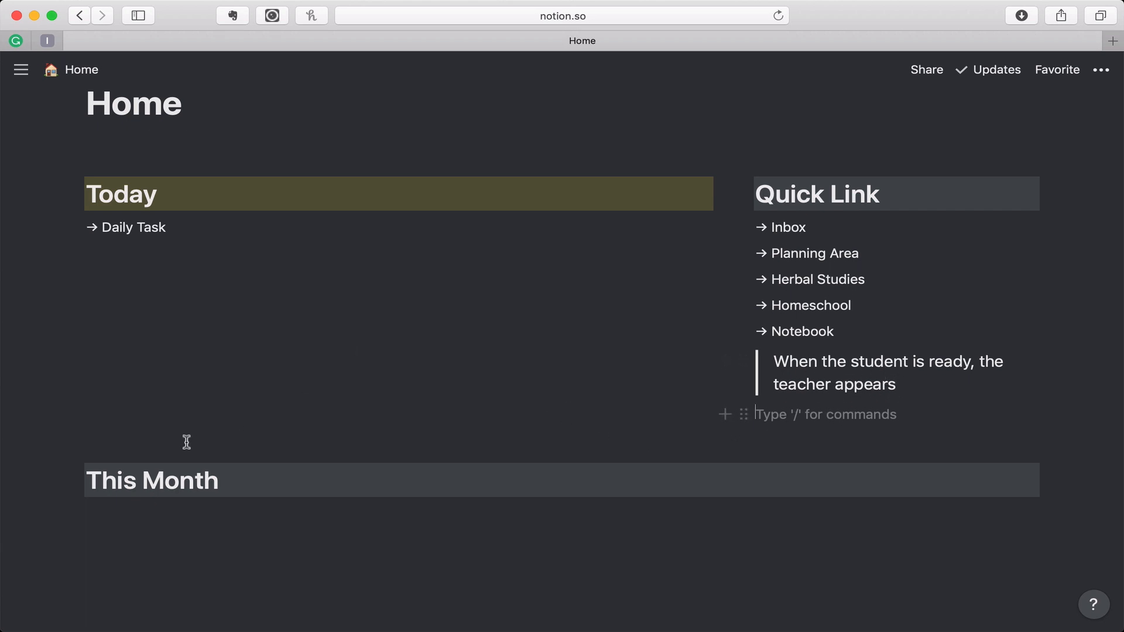
- Add a → Journal text line below → Daily Task and move it out of the columns to just above the This Month heading
left_click(124, 441)
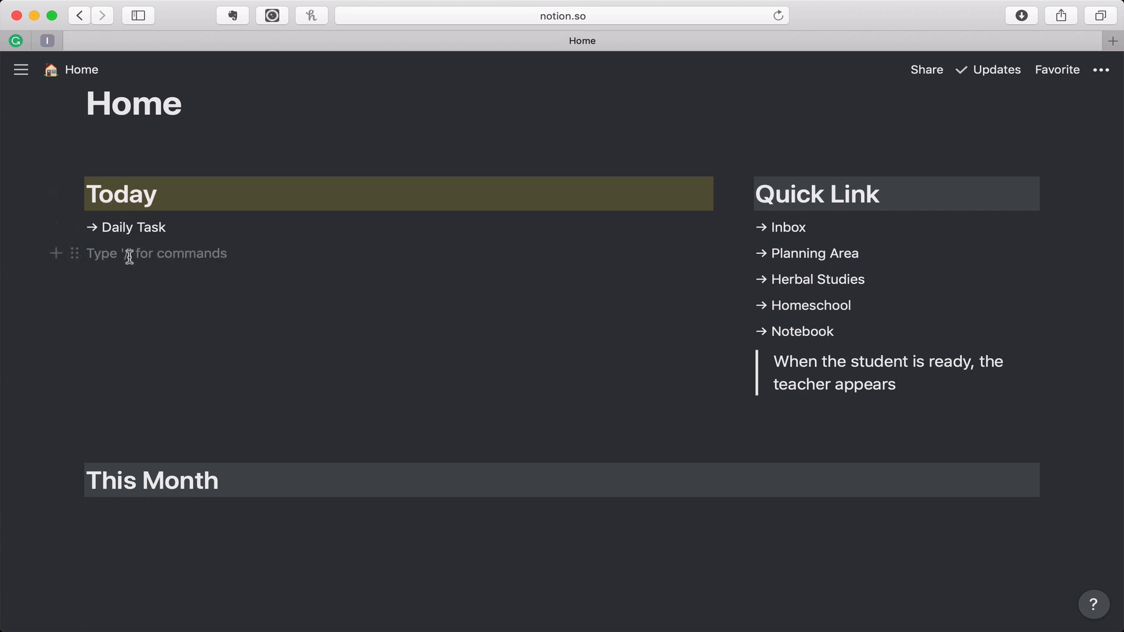
type("-> ")
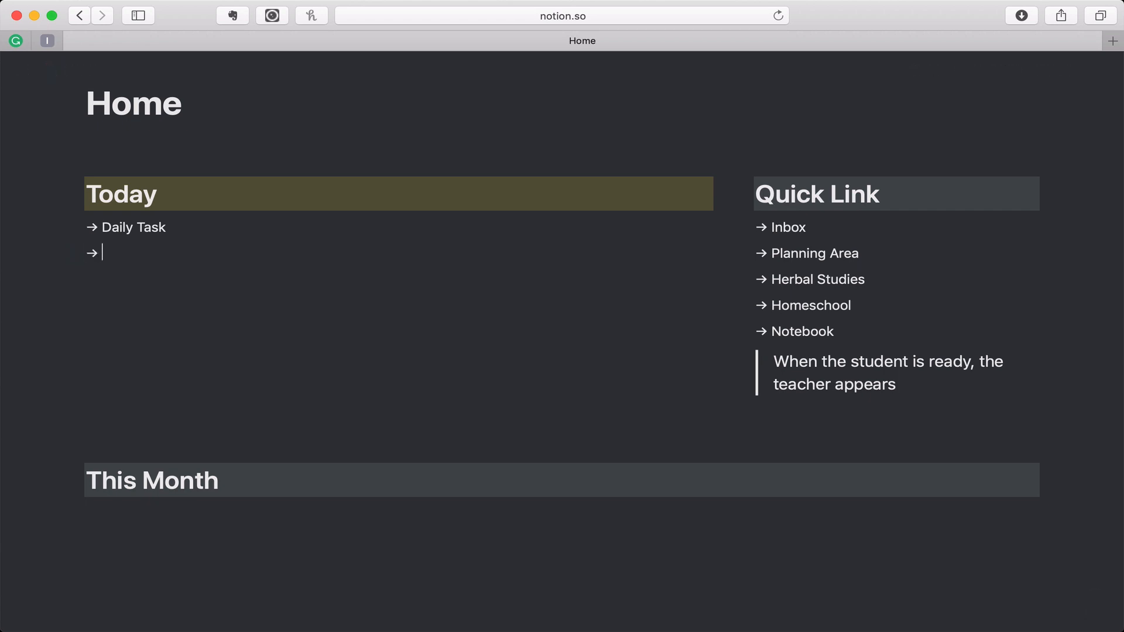
type("Jounral")
key("BackSpace")
key("BackSpace")
key("BackSpace")
type("ran")
key("BackSpace")
key("BackSpace")
key("BackSpace")
type("rnal")
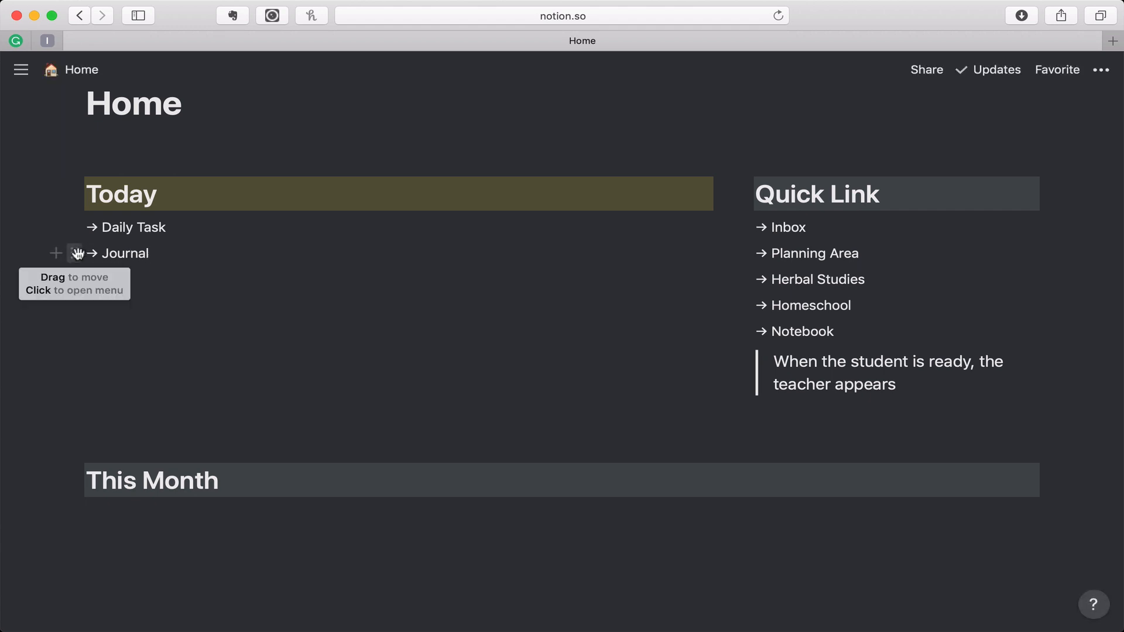
left_click_drag(75, 252, 73, 420)
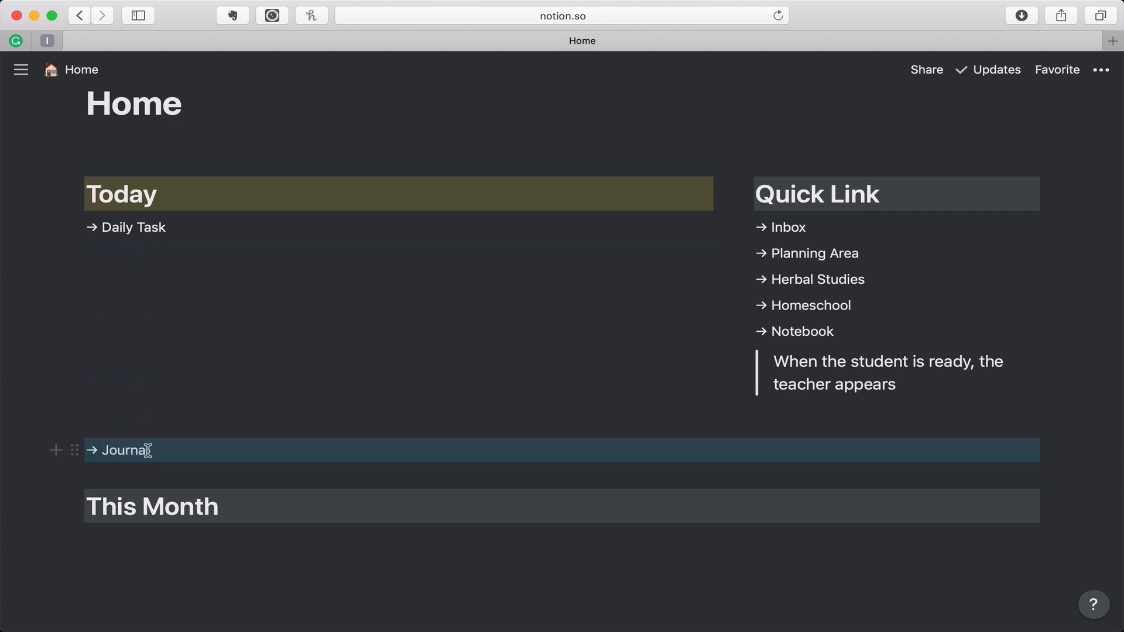
- Add the text lines → Mini Calendar and → Monthly Goals under the This Month heading
scroll(215, 467, "down", 1)
left_click(215, 467)
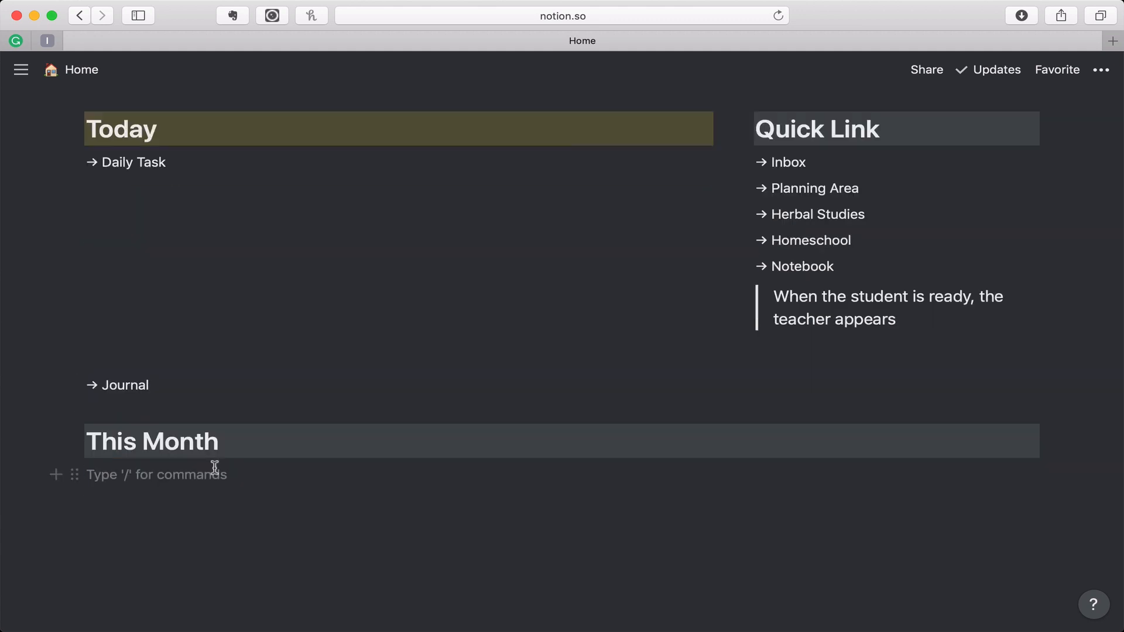
type("-> Mini ")
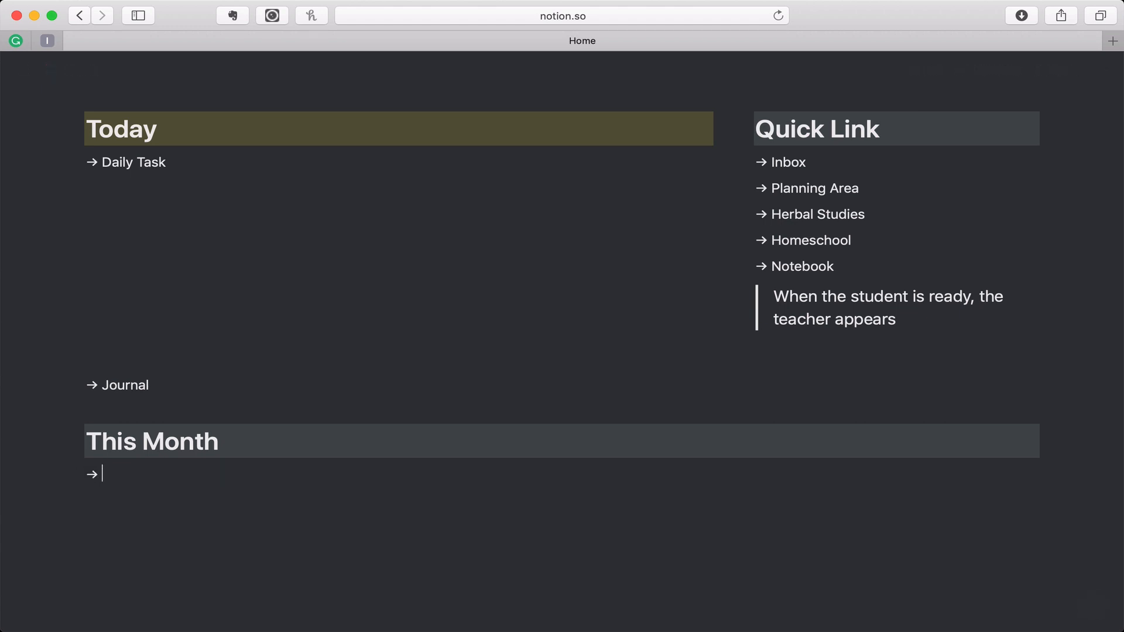
type("Caledndr")
key("BackSpace")
type("ar")
key("Return")
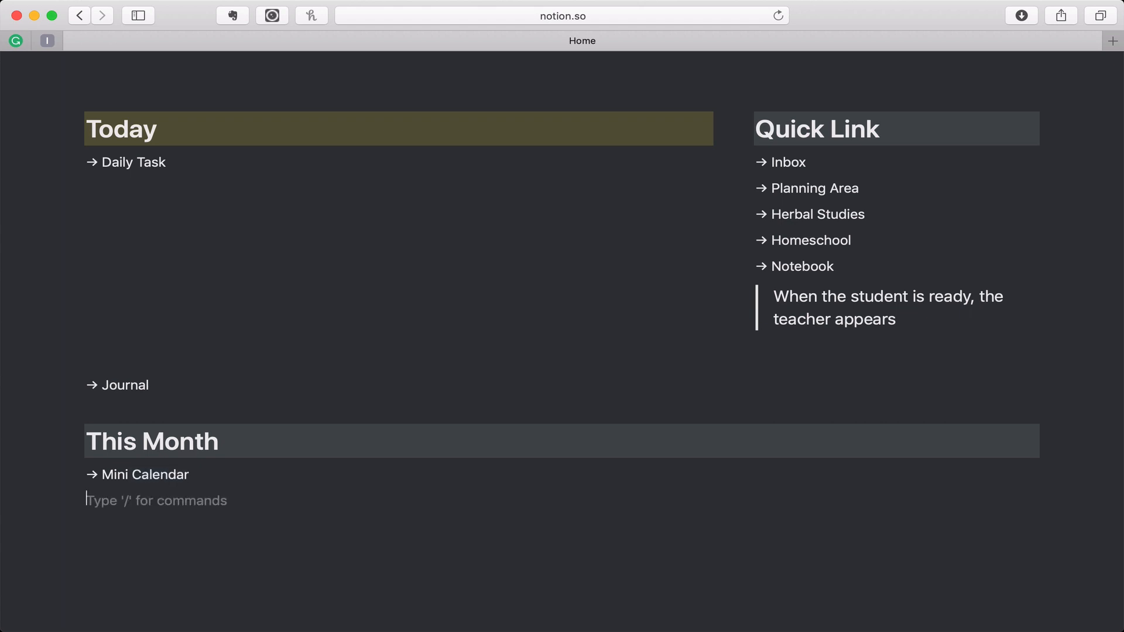
type("->")
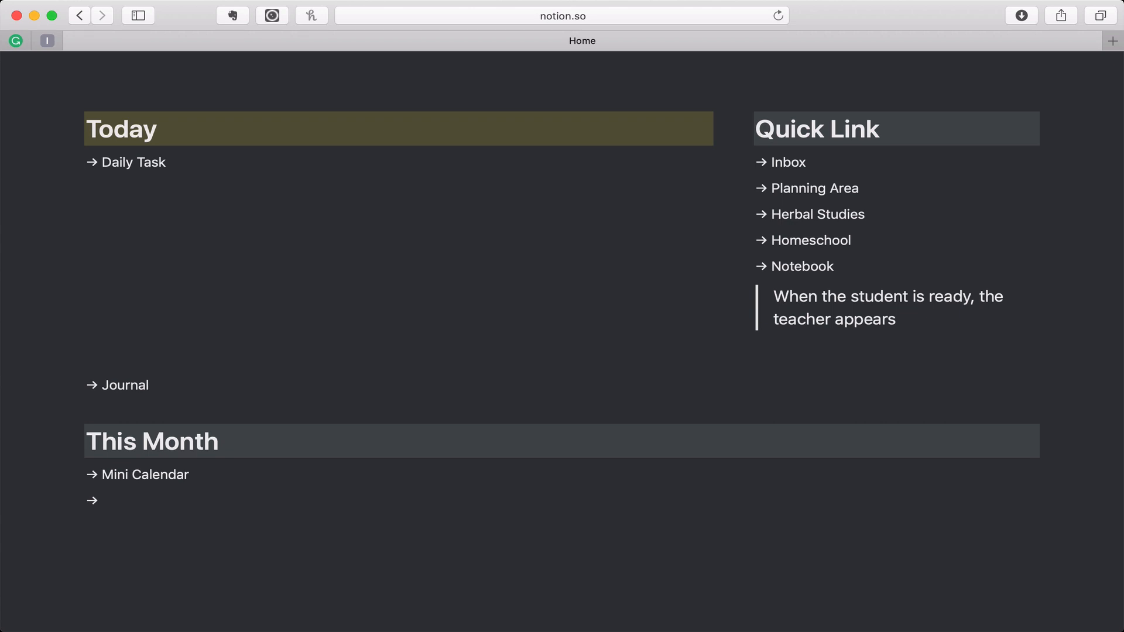
type("Monthly Goals")
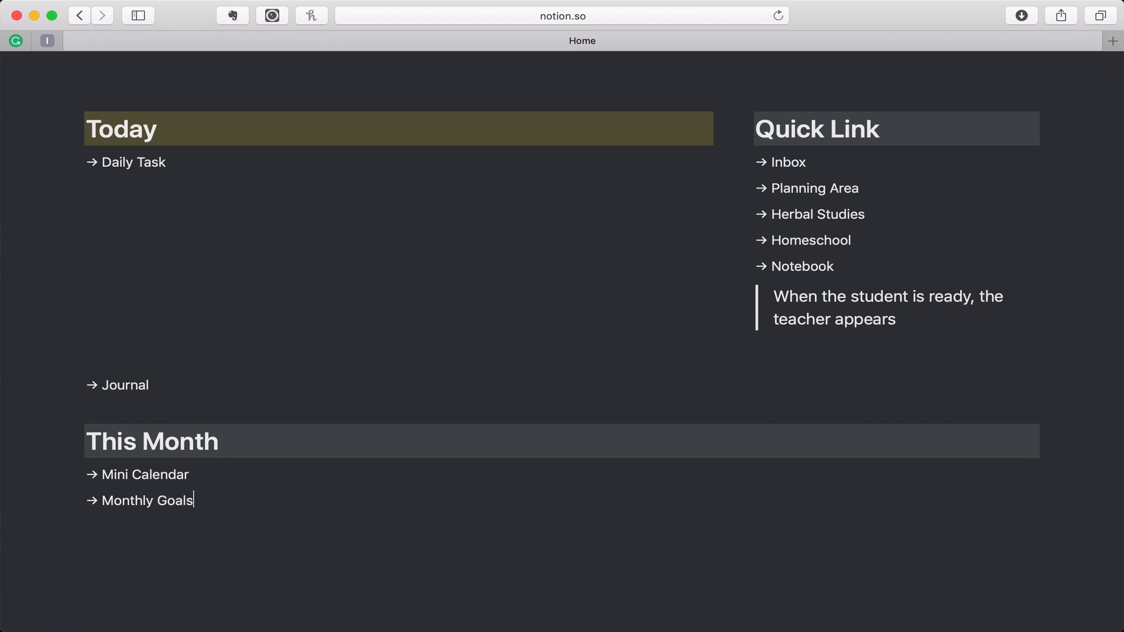
key("Return")
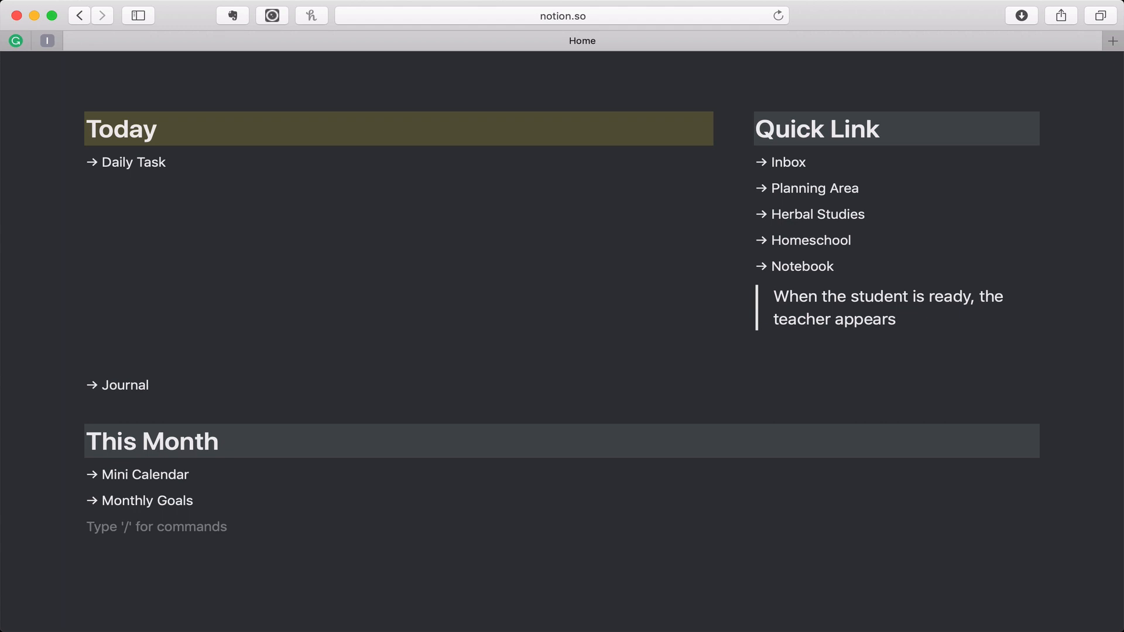
- Add the text lines → Pay Days and → Bills to Pay below → Monthly Goals, and delete the "3 | 15" after Pay Days
type("->")
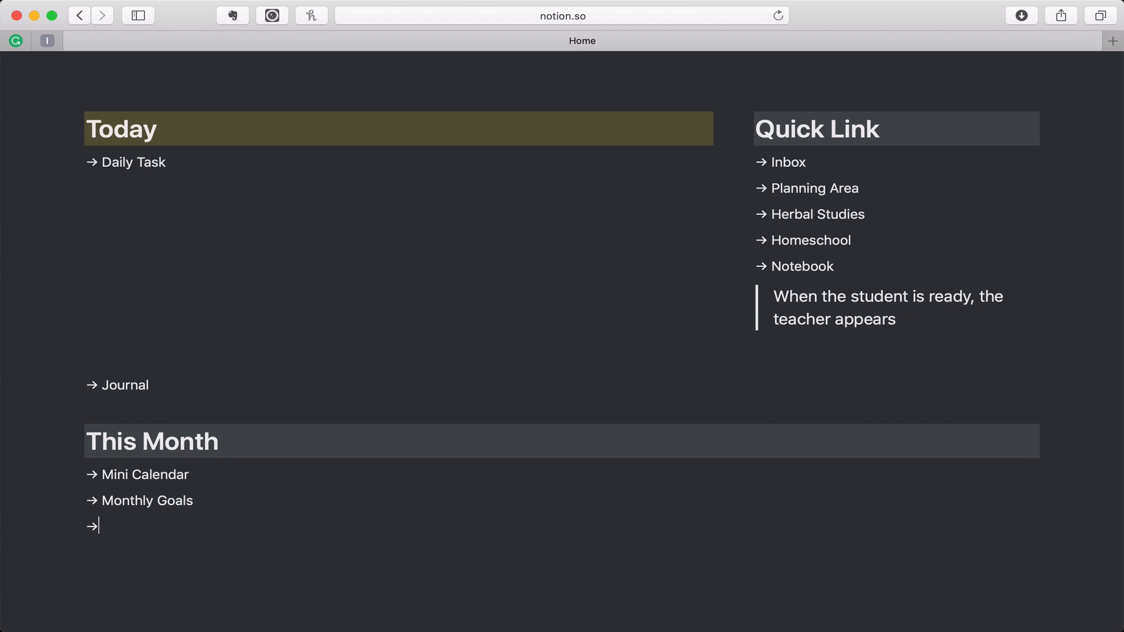
type(" Pay Days")
key("Return")
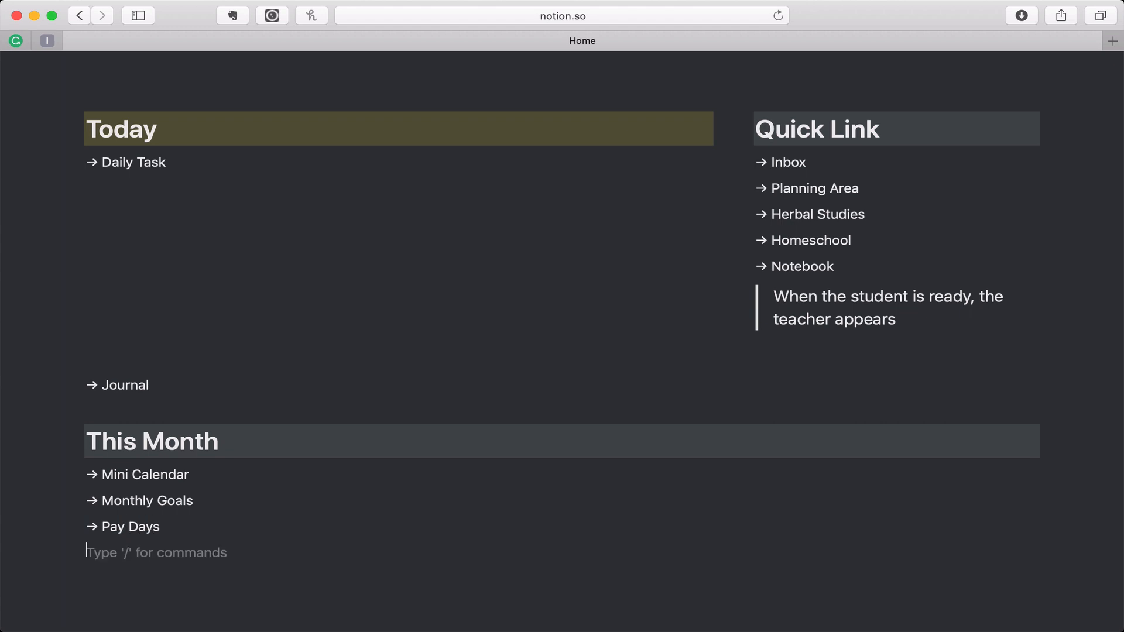
type("->")
type(" Bi")
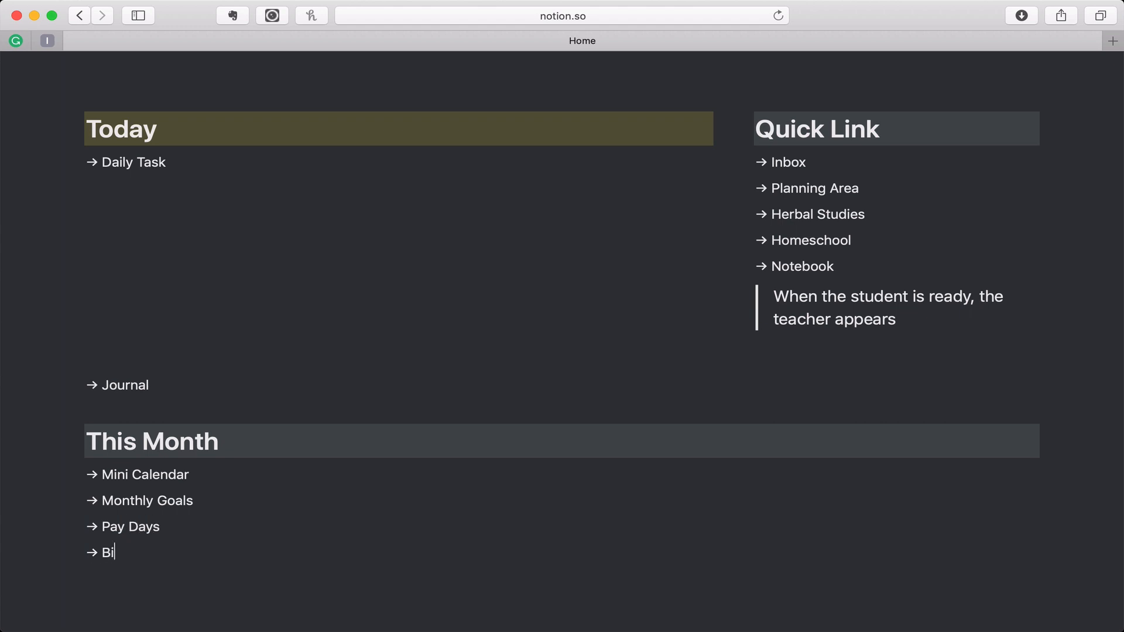
type("lls to Pay")
left_click_drag(206, 528, 161, 529)
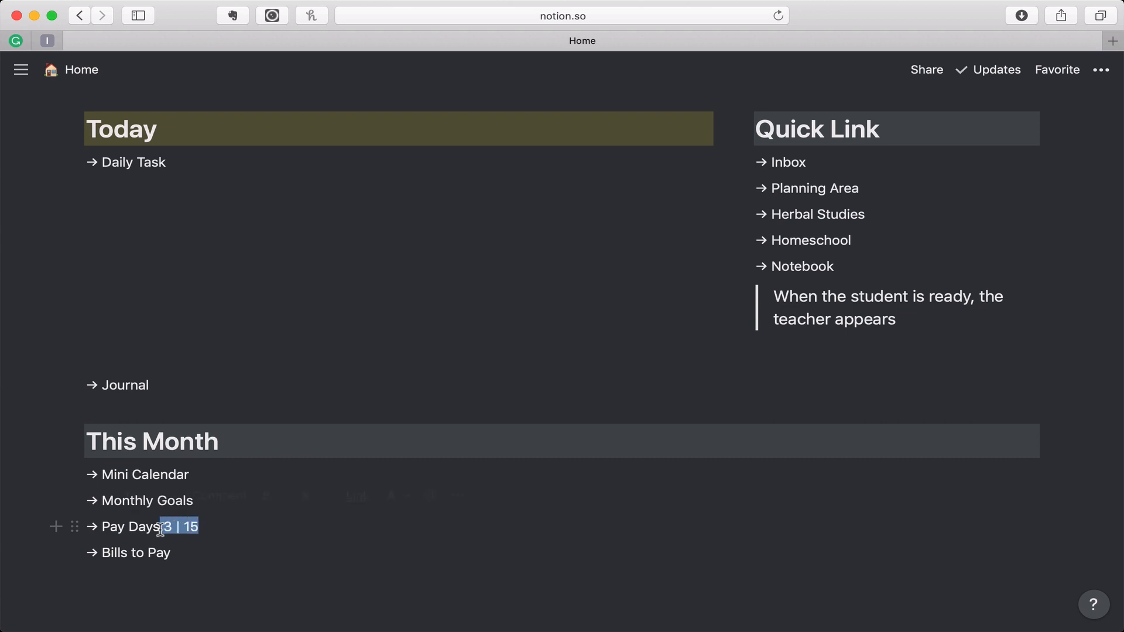
key("BackSpace")
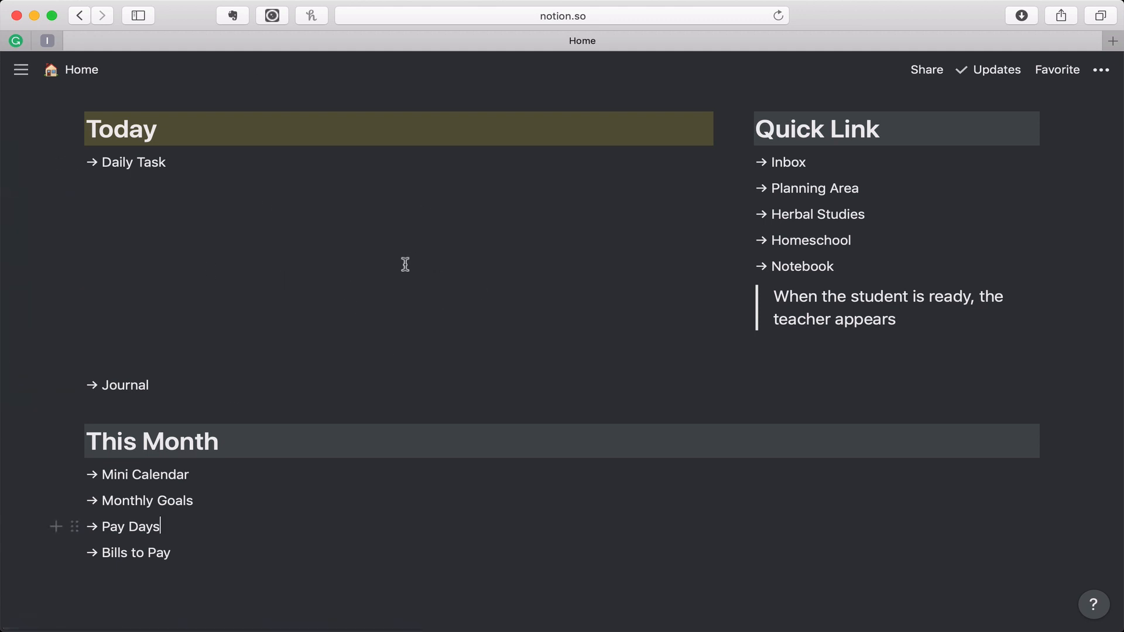
- Review the purpose notes on the Life Workflow page, and return to the Home page to compare its sections
mouse_move(21, 70)
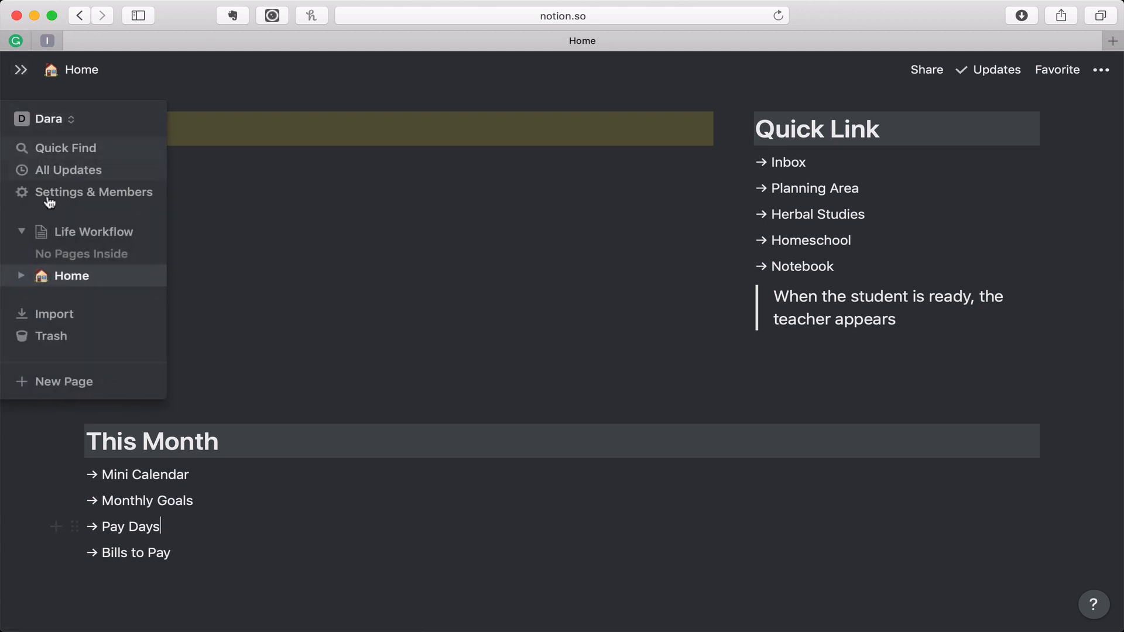
left_click(58, 238)
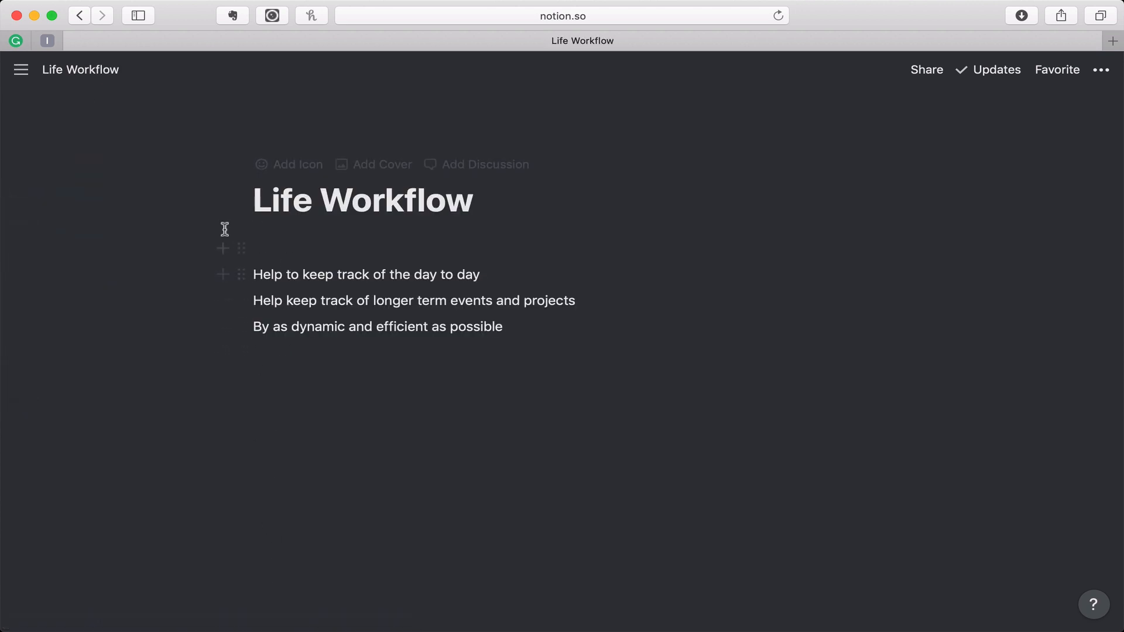
mouse_move(21, 69)
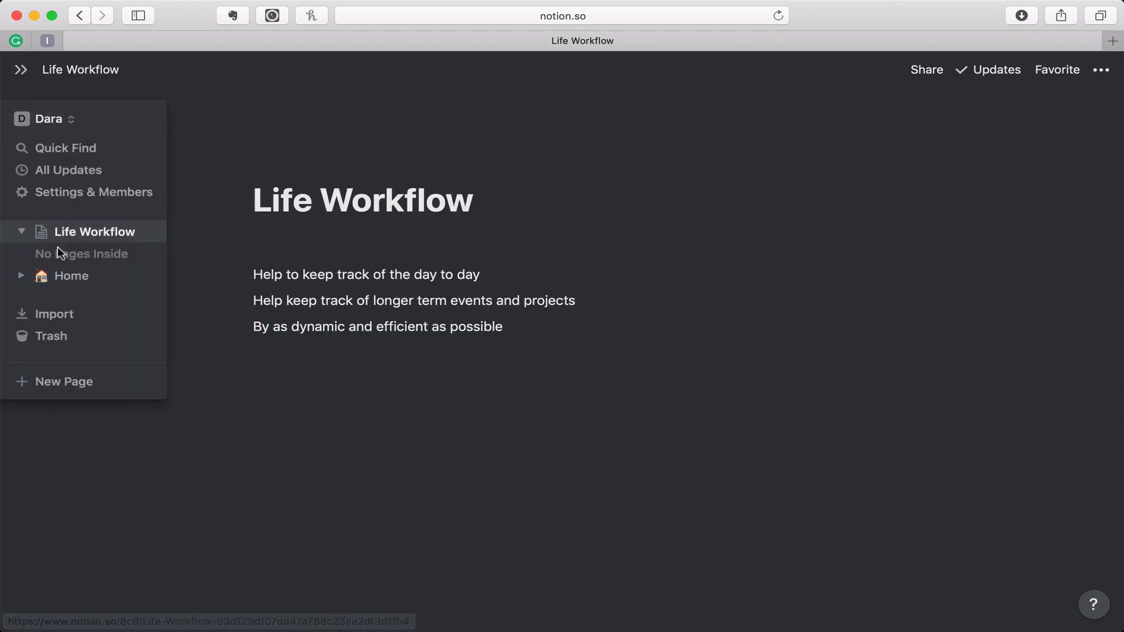
left_click(73, 279)
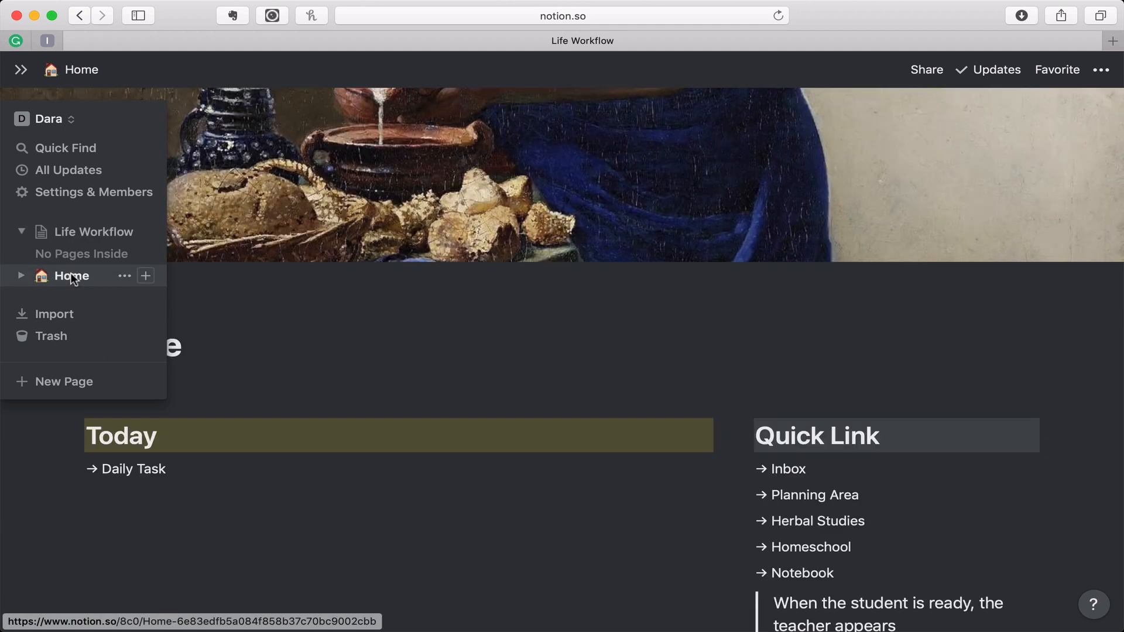
scroll(288, 358, "down", 5)
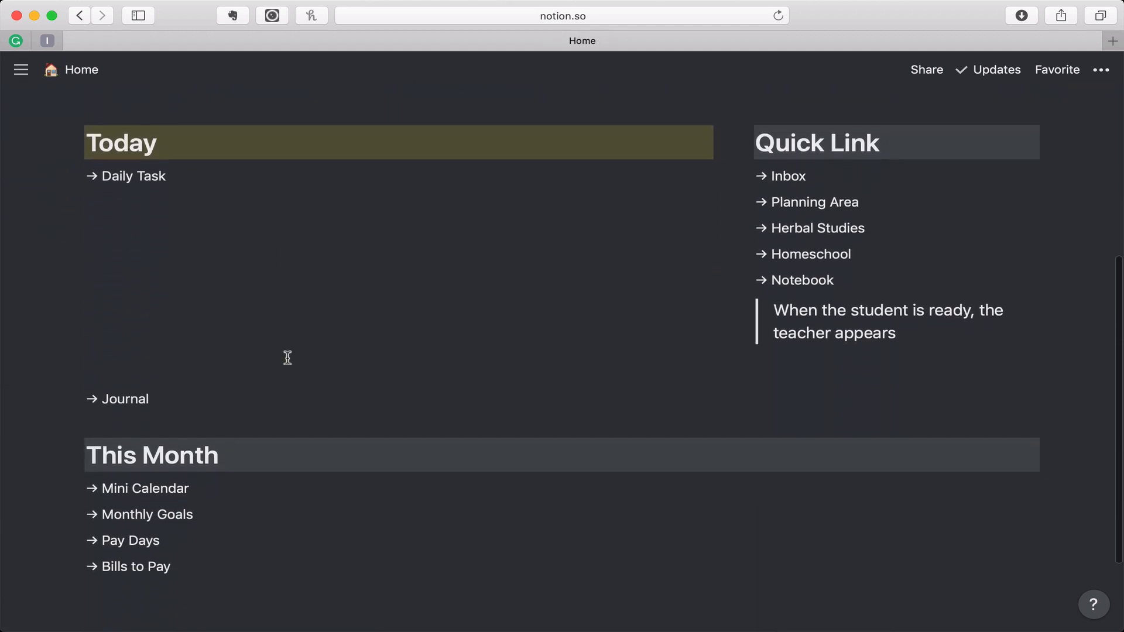
- Add a to-do list to the Life Workflow page: Inbox, Goals, Projects, Task Stream, Calendar, Journal, Notebook, Bill Pay and Home Page
scroll(288, 357, "up", 3)
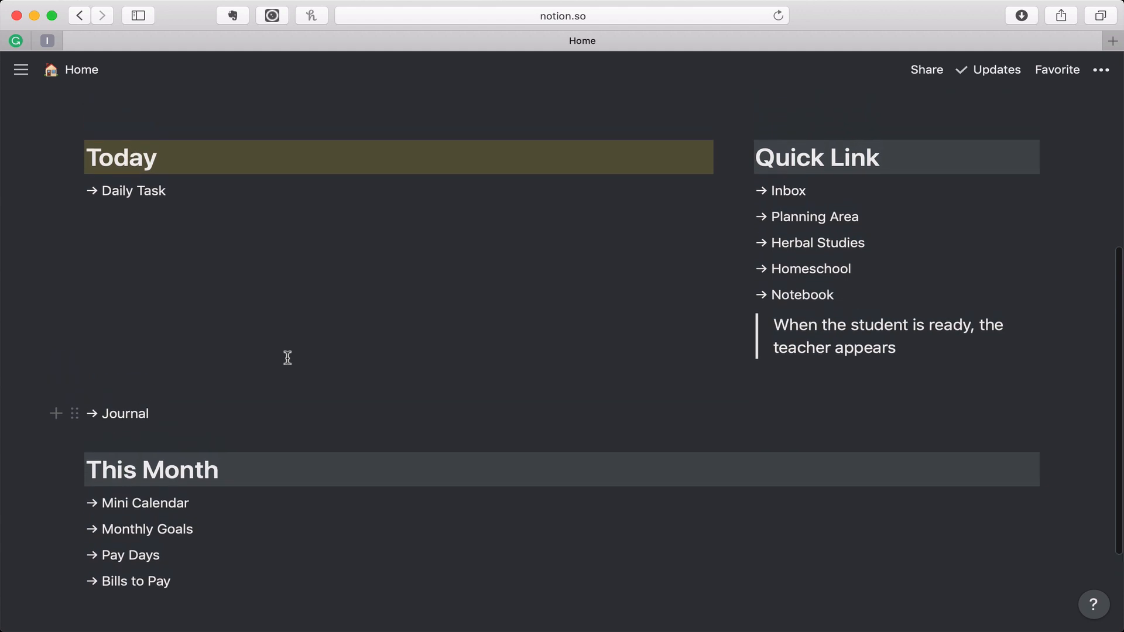
mouse_move(12, 91)
left_click(59, 231)
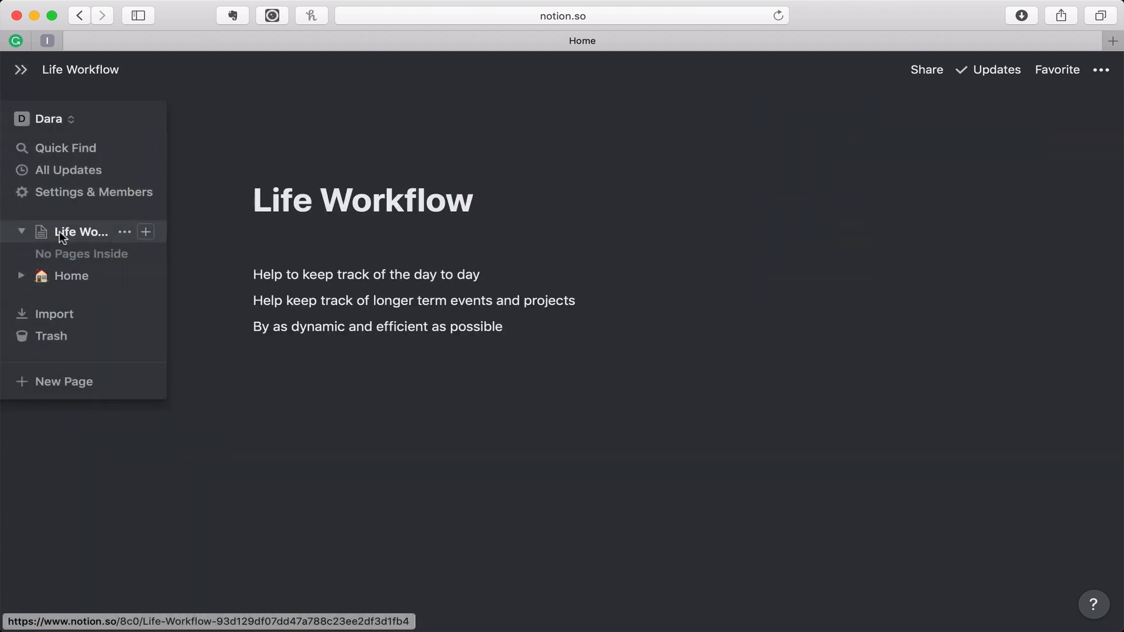
left_click(293, 388)
key("Return")
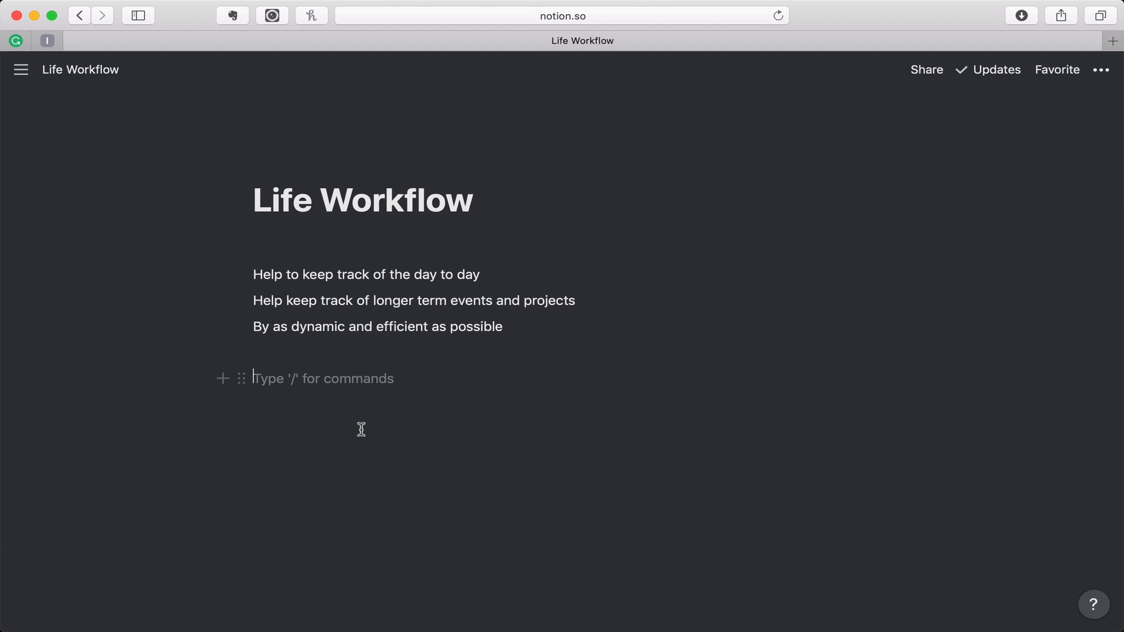
type("Inbox Goals Projects Task Stream Calendar Journal Notebook Bill Pay Home Page")
scroll(362, 430, "down", 3)
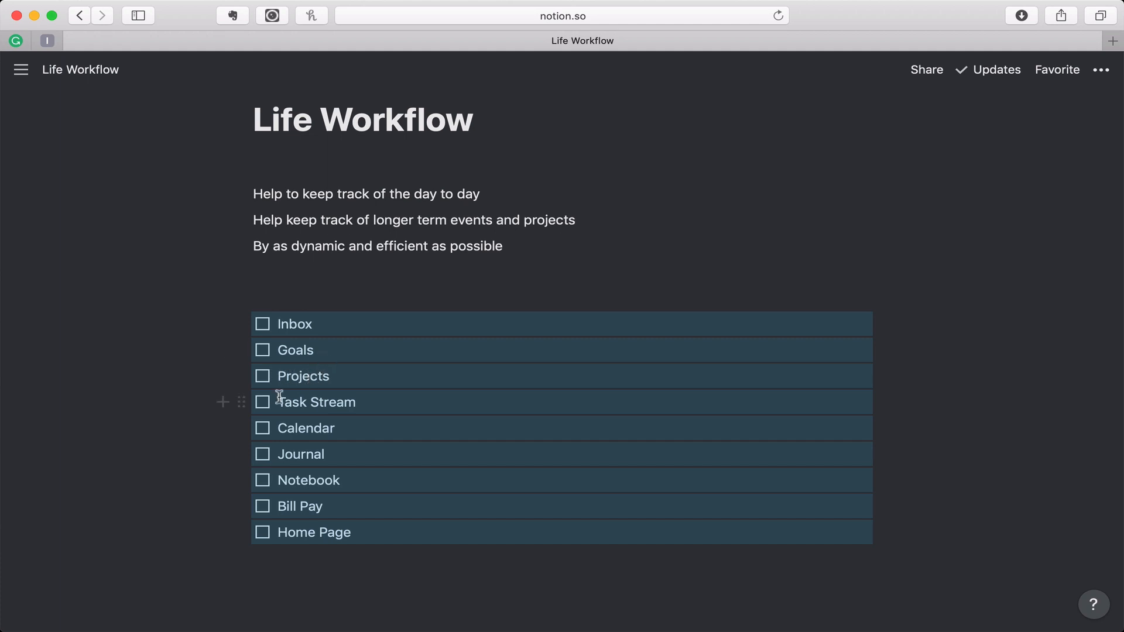
left_click(355, 429)
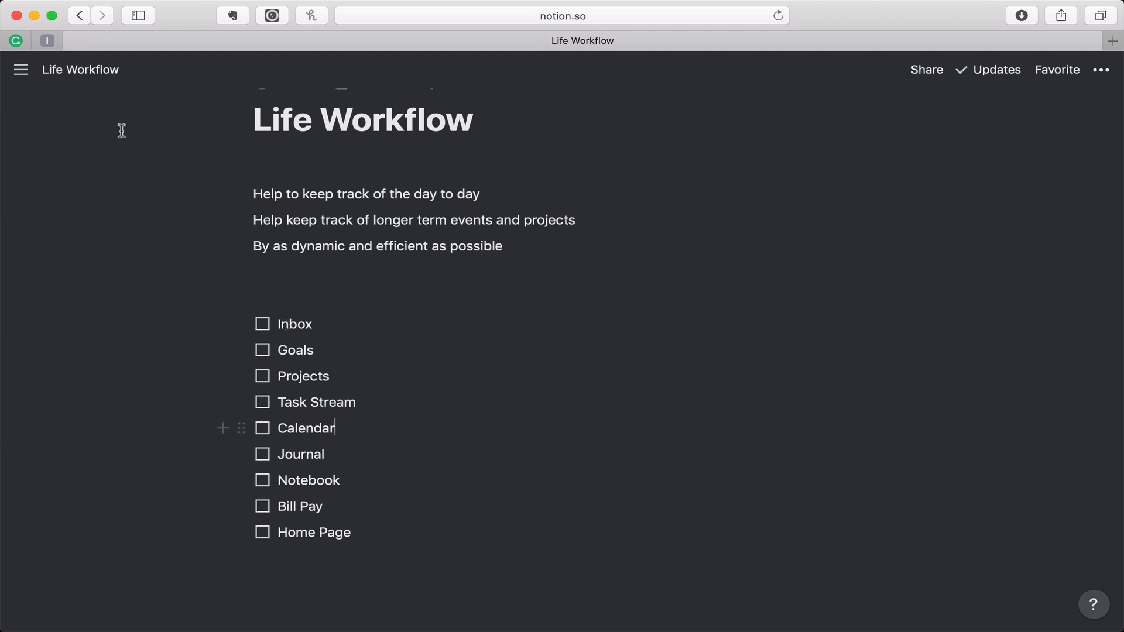
- Turn the → Inbox line under Quick Link on the Home page into a page
mouse_move(23, 72)
left_click(69, 278)
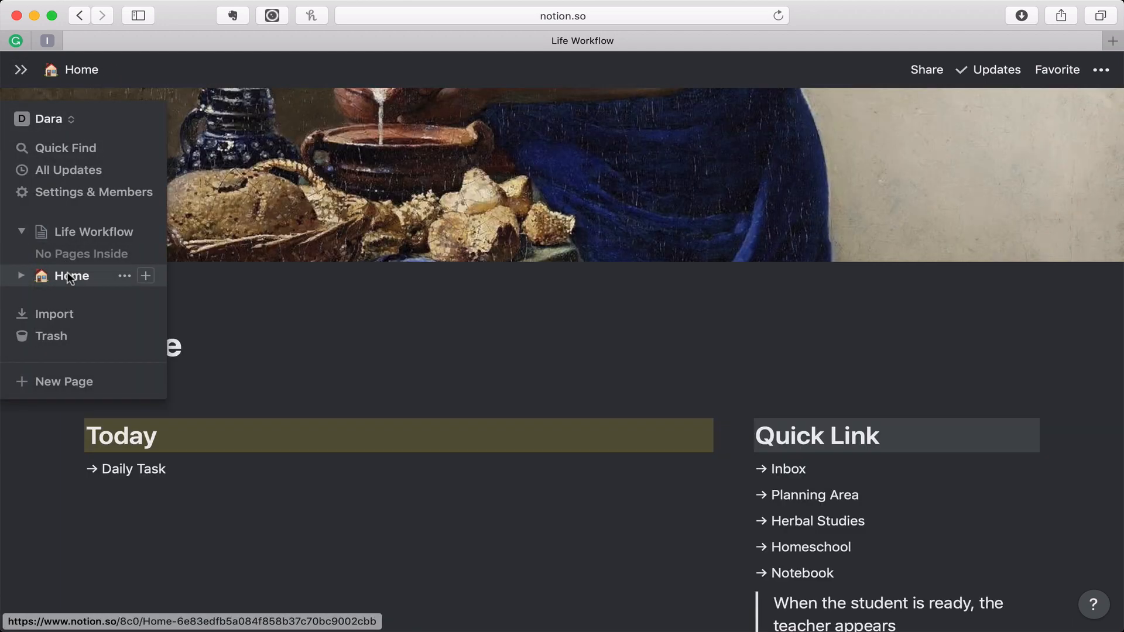
scroll(476, 349, "down", 3)
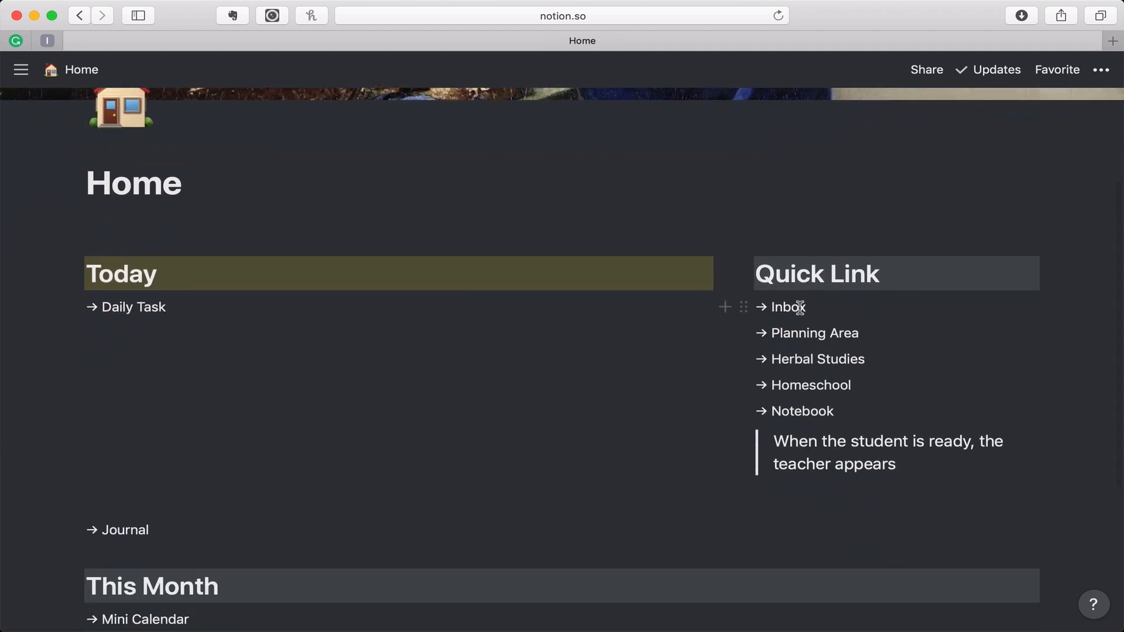
left_click(743, 307)
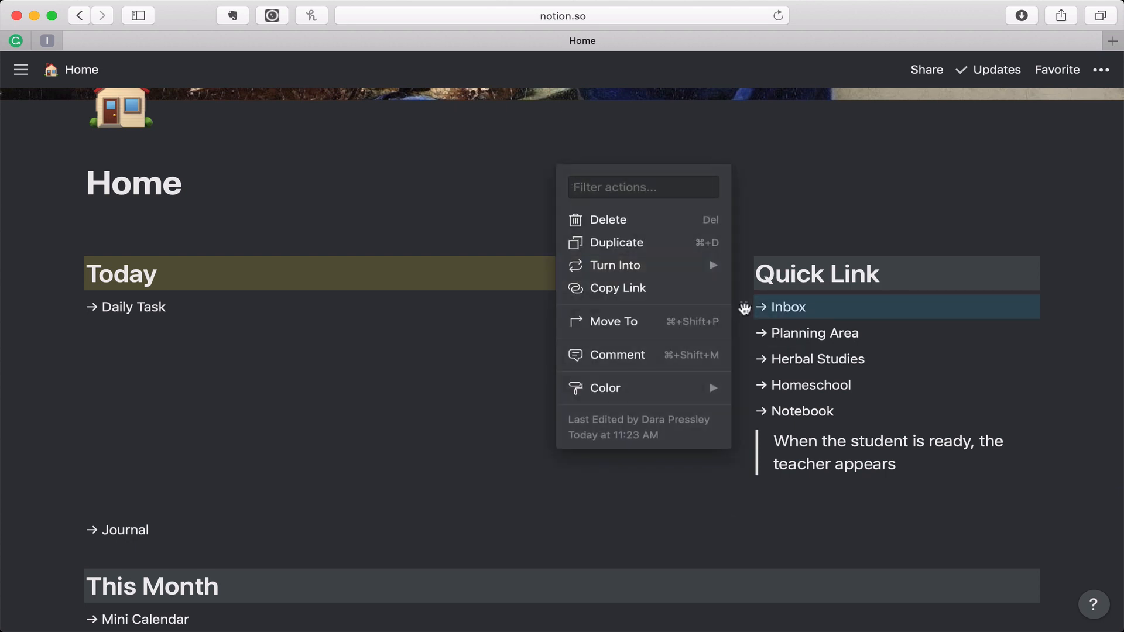
mouse_move(683, 271)
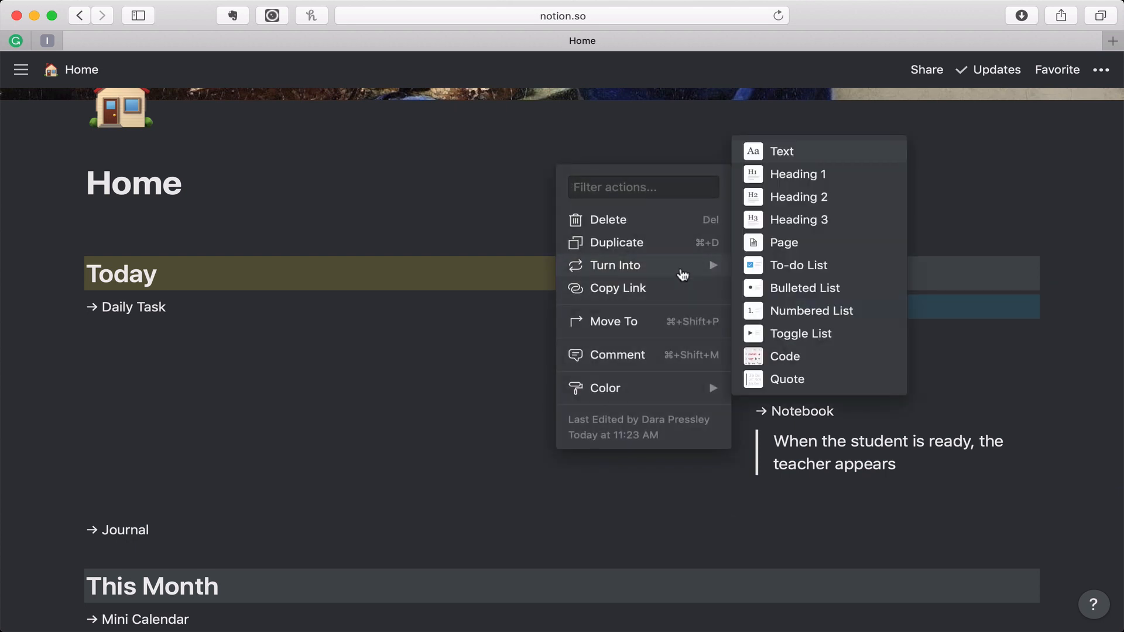
left_click(783, 244)
left_click(445, 337)
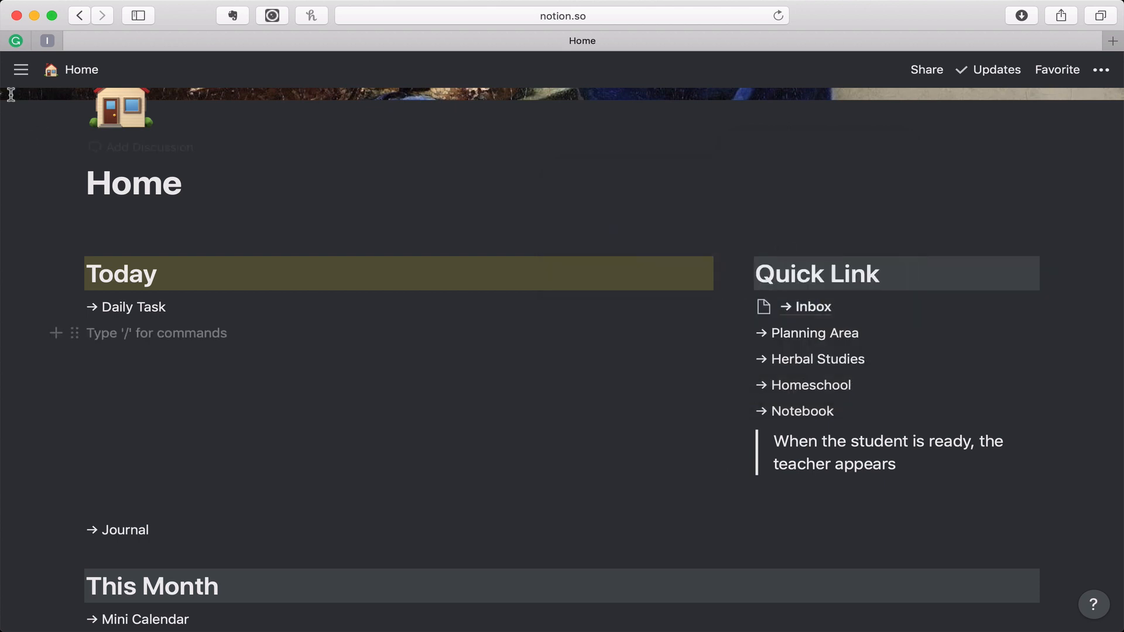
- Keep the page list open, move Home above Life Workflow and expand Home's subpages
left_click(25, 70)
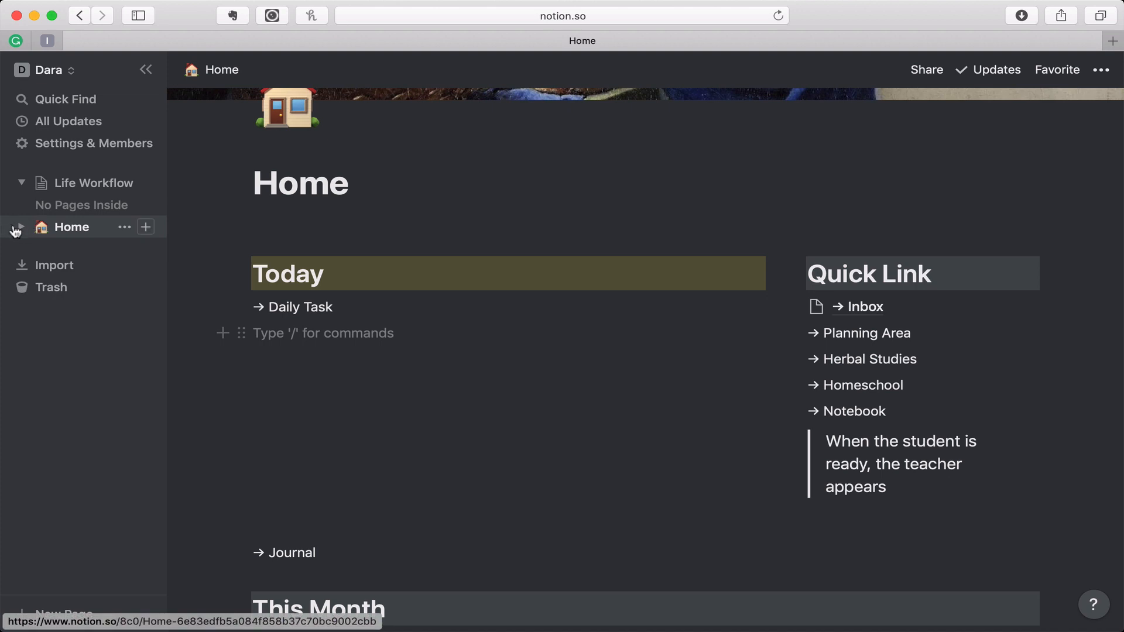
left_click_drag(16, 232, 10, 174)
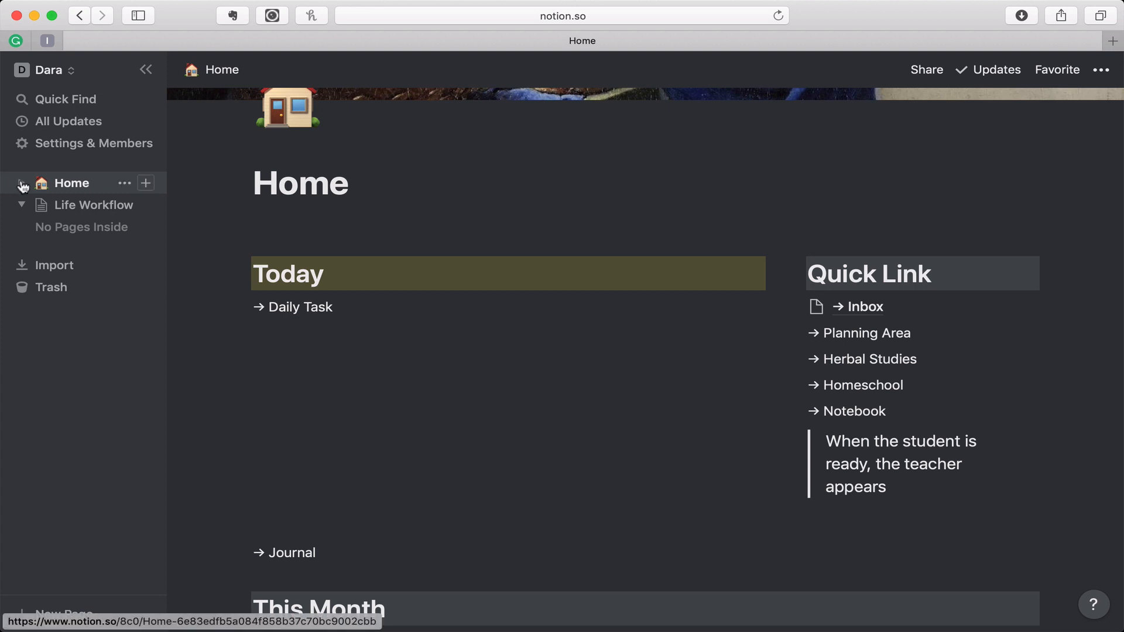
left_click(22, 184)
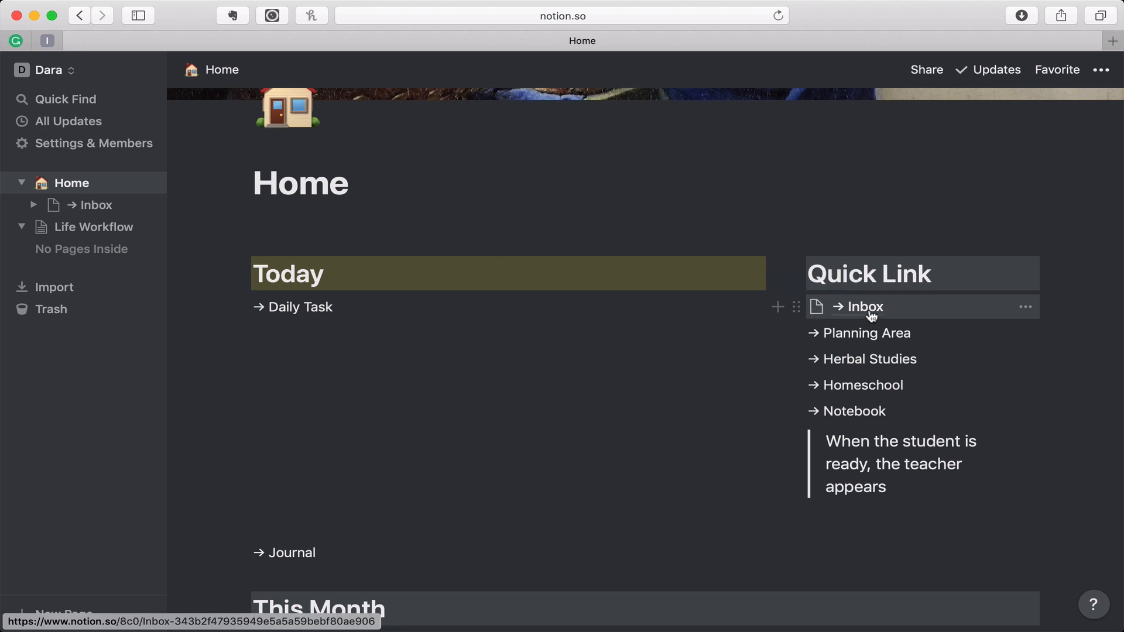
- Set up the → Inbox page as a Default Page and change its icon to the inbox tray with envelope emoji
left_click(849, 316)
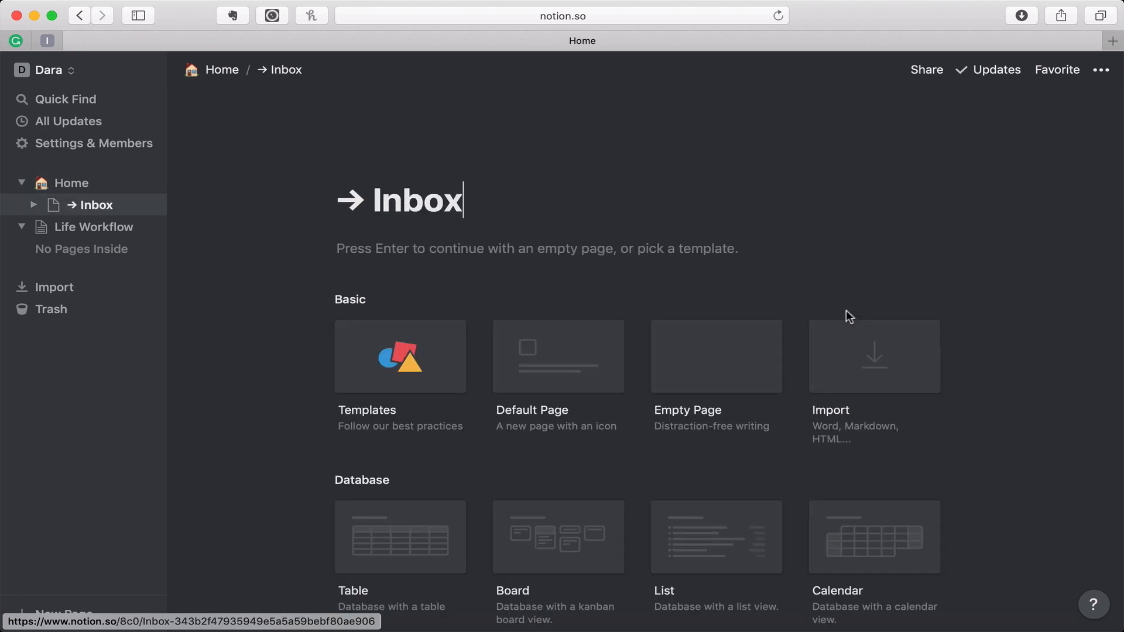
left_click(552, 383)
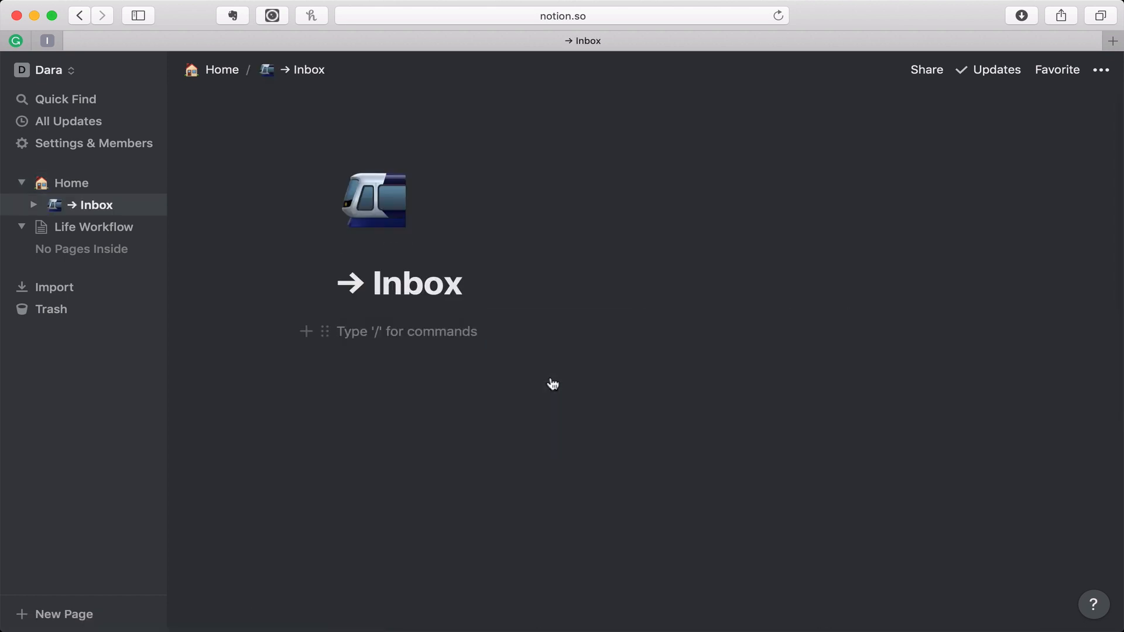
left_click(373, 209)
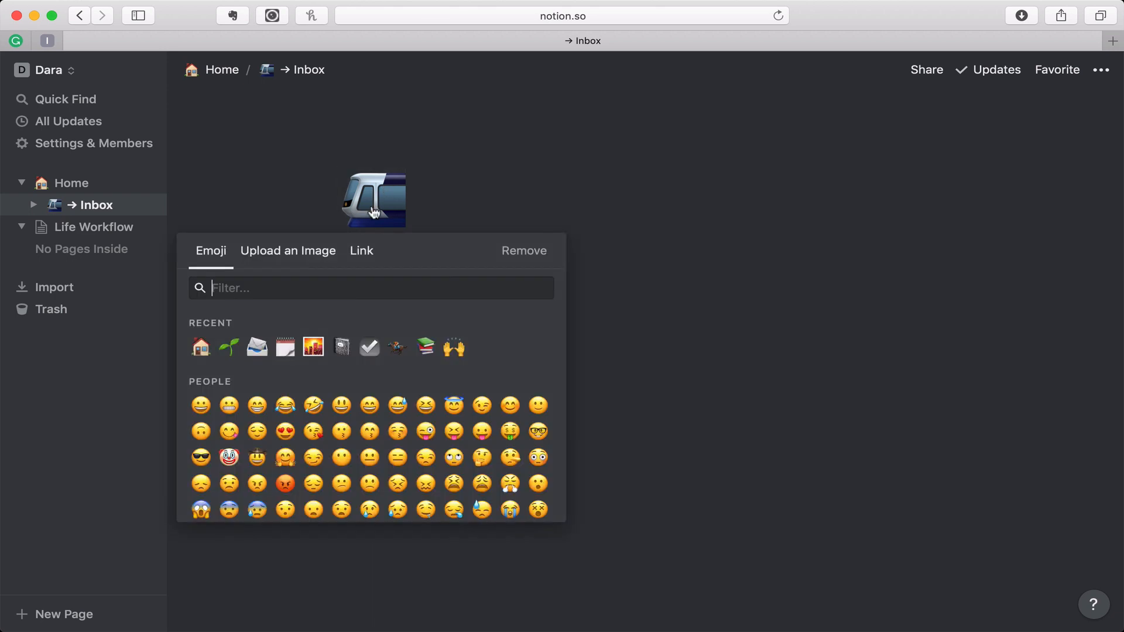
left_click(258, 347)
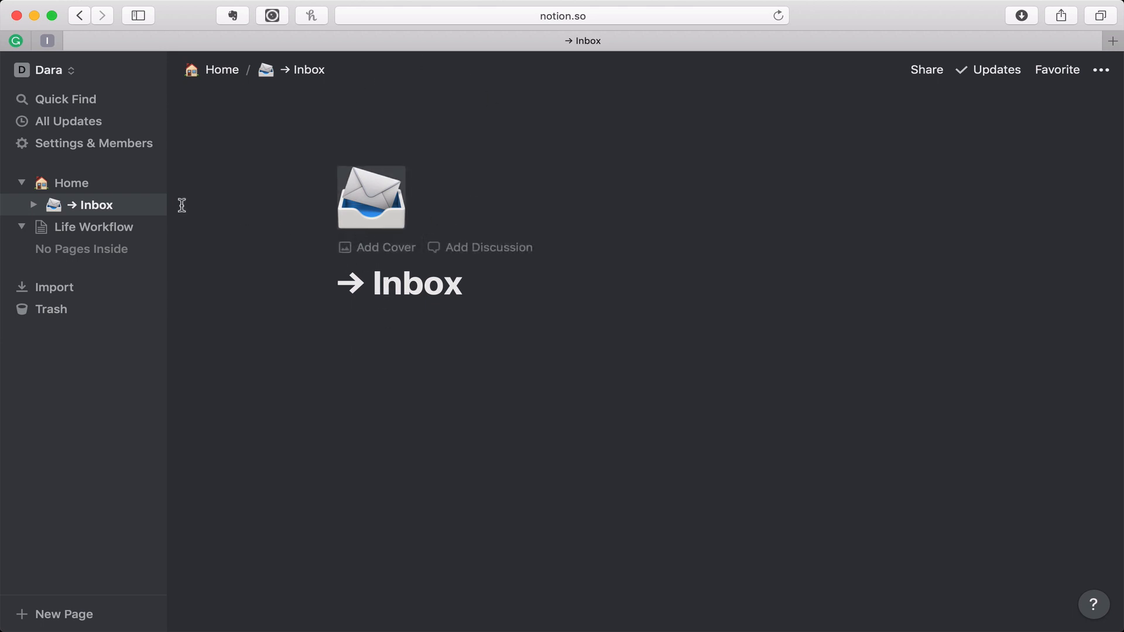
- Return to the Home page, reopen → Inbox from its quick link and add an empty line to its body
left_click(62, 183)
scroll(624, 468, "down", 5)
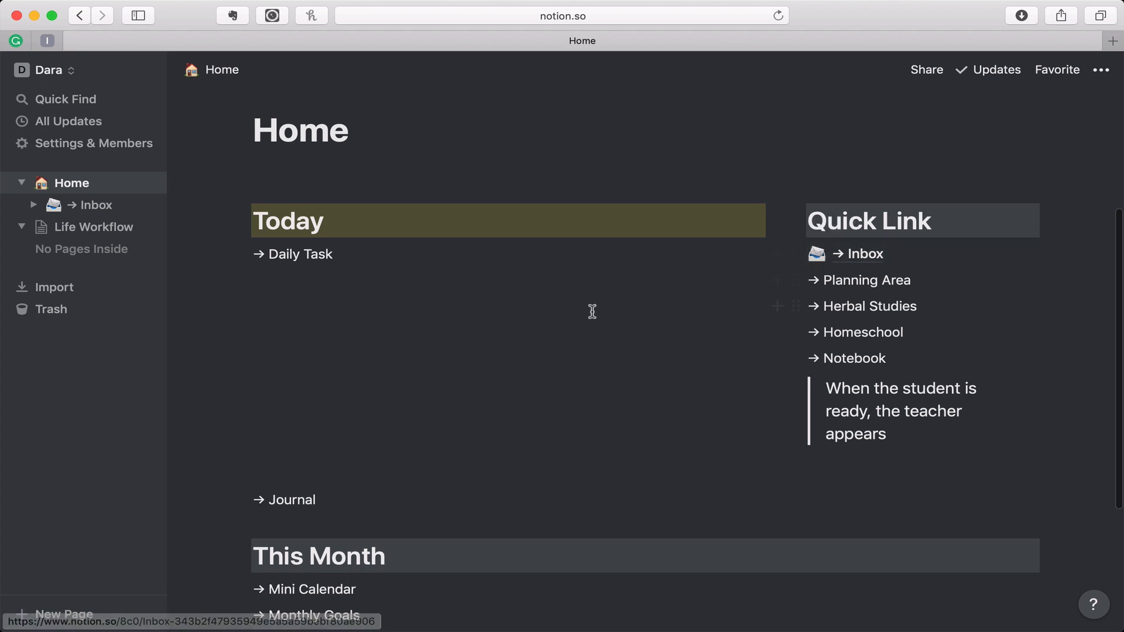
scroll(591, 311, "up", 1)
left_click(822, 284)
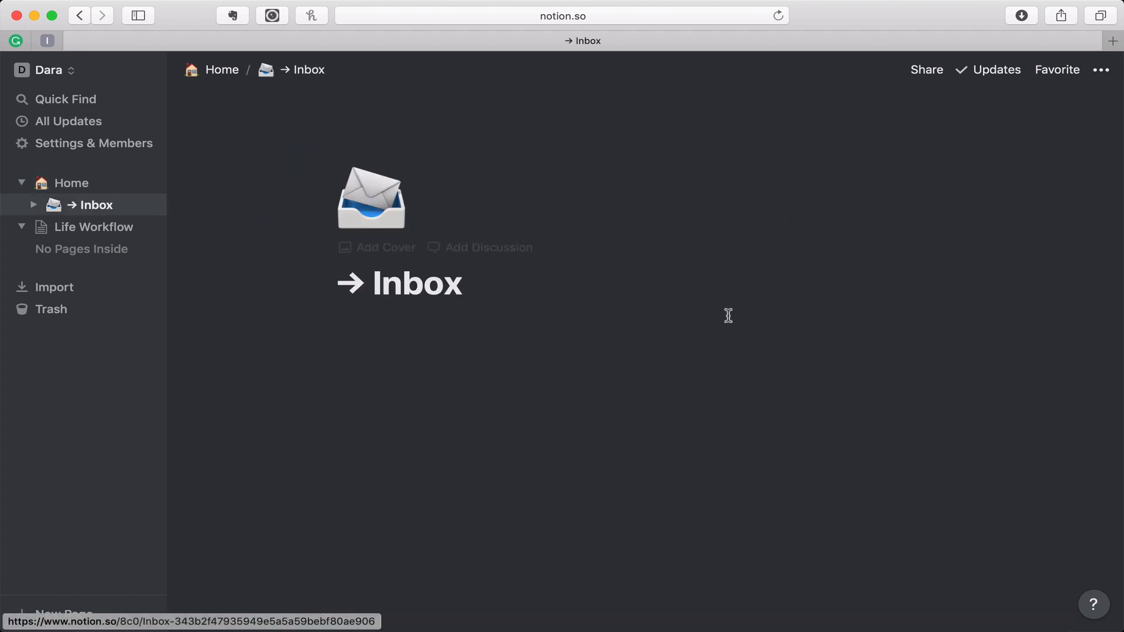
left_click(457, 363)
key("Return")
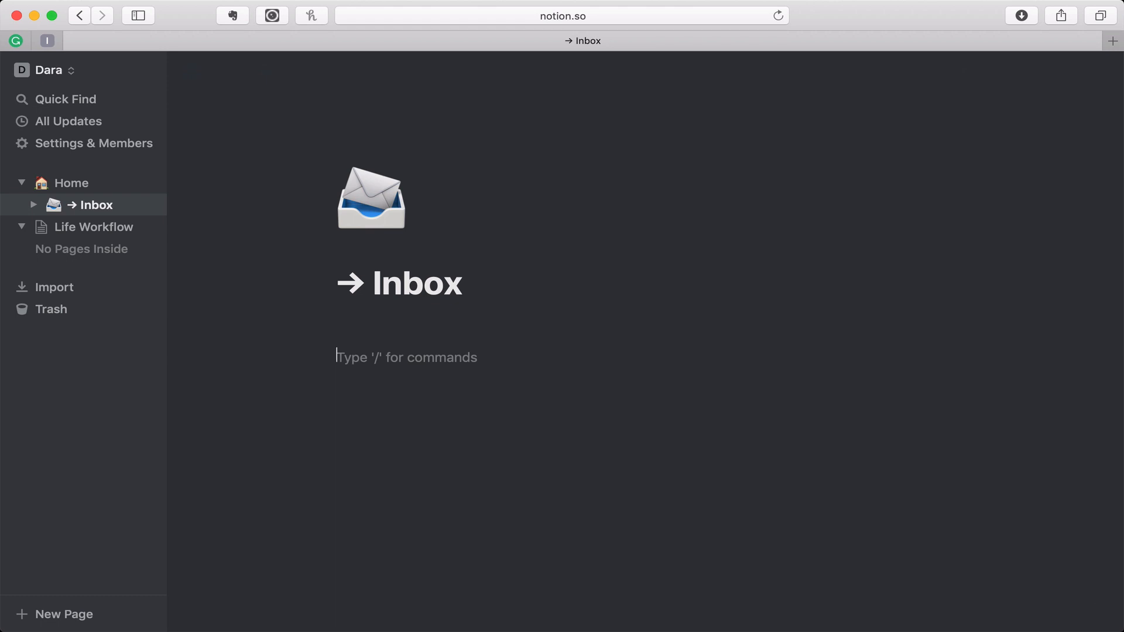
- Add an empty line below → Daily Task on the Home page, and check that the → Inbox quick link opens its page
left_click(58, 184)
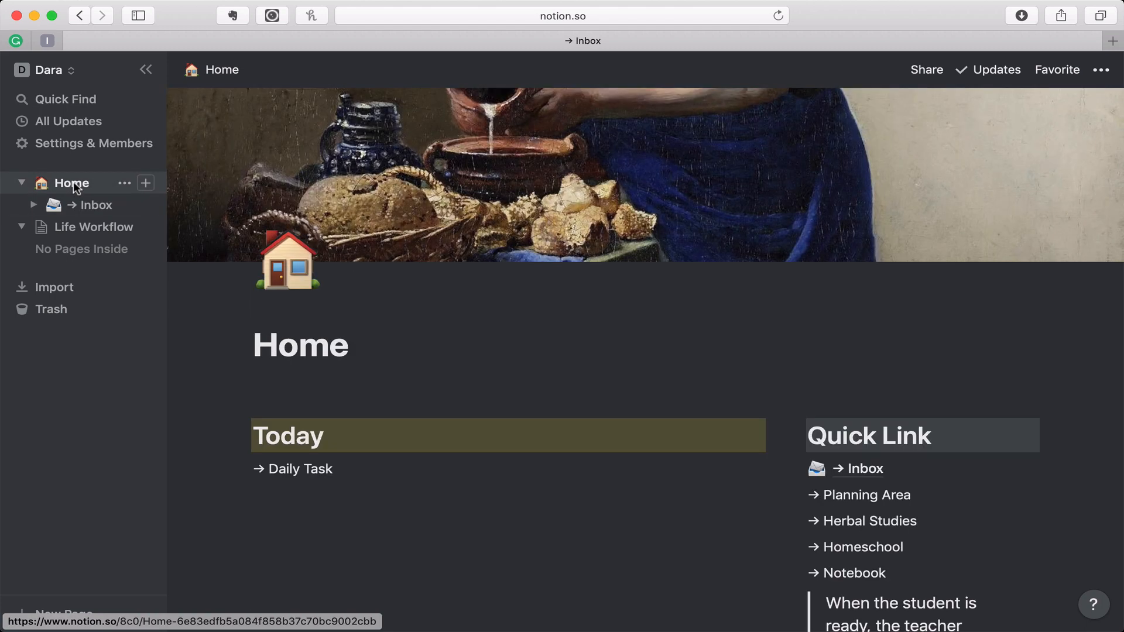
scroll(273, 453, "down", 3)
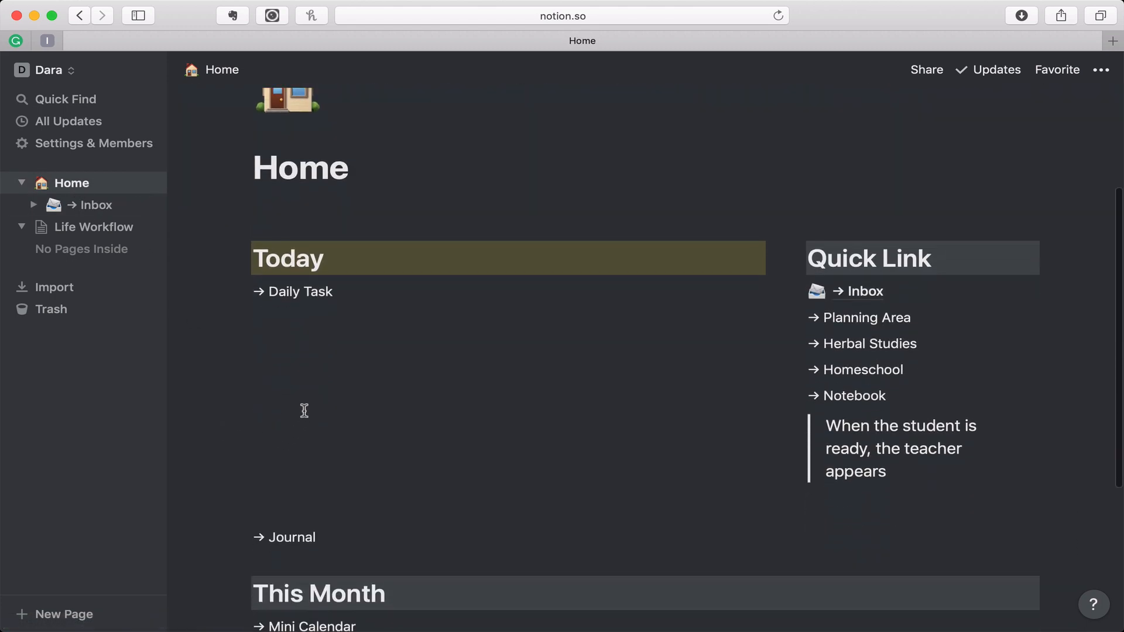
left_click(304, 411)
key("Return")
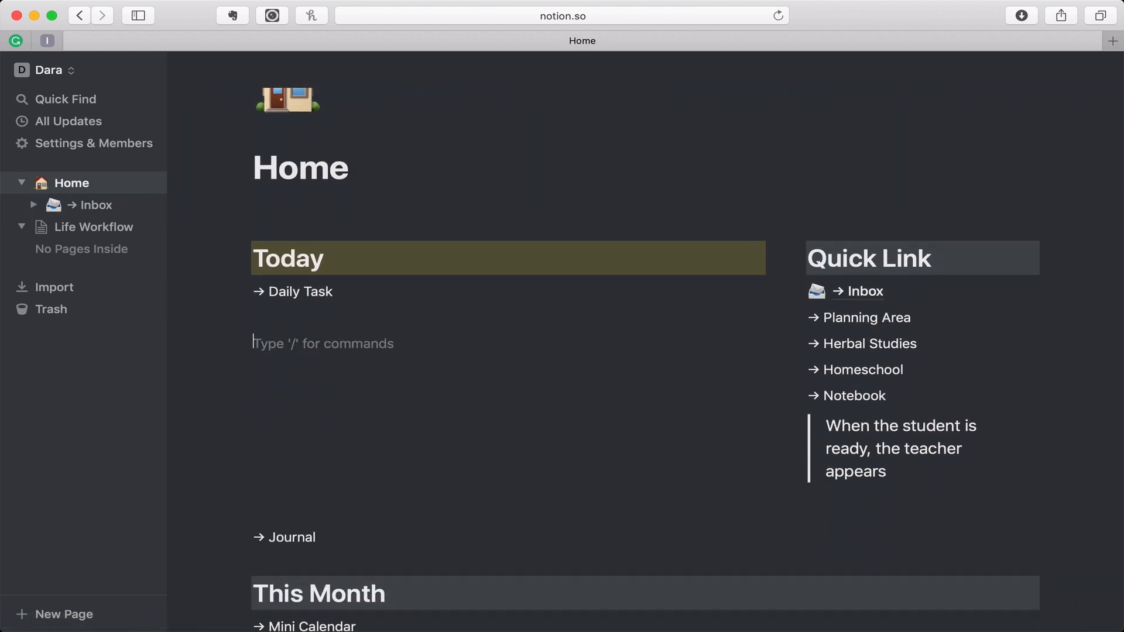
left_click(864, 291)
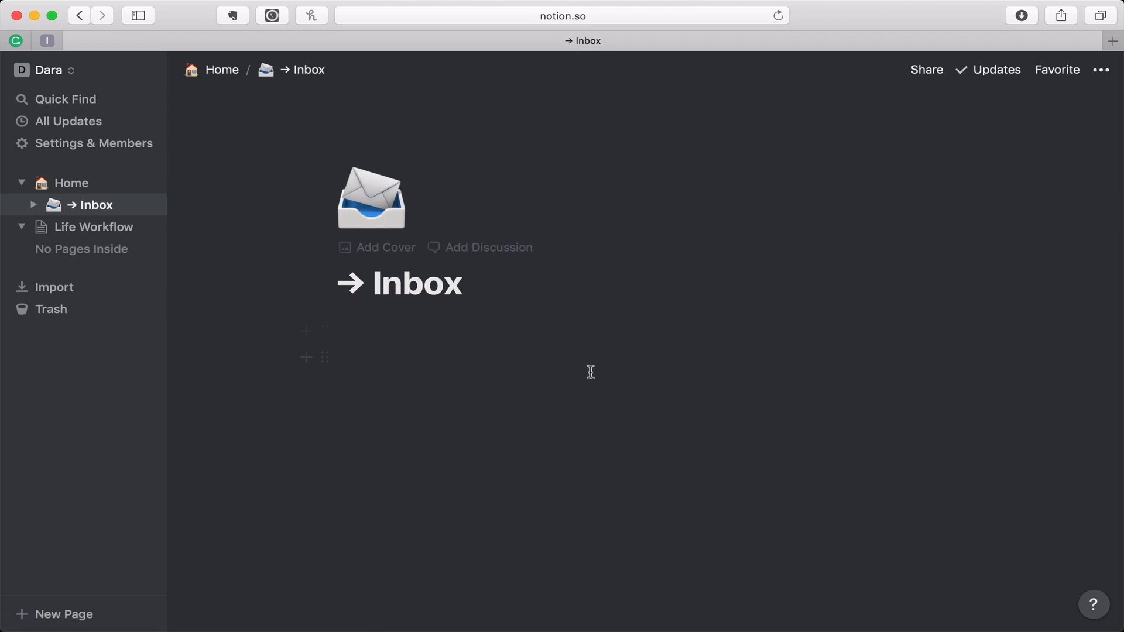
left_click(69, 186)
scroll(305, 470, "down", 3)
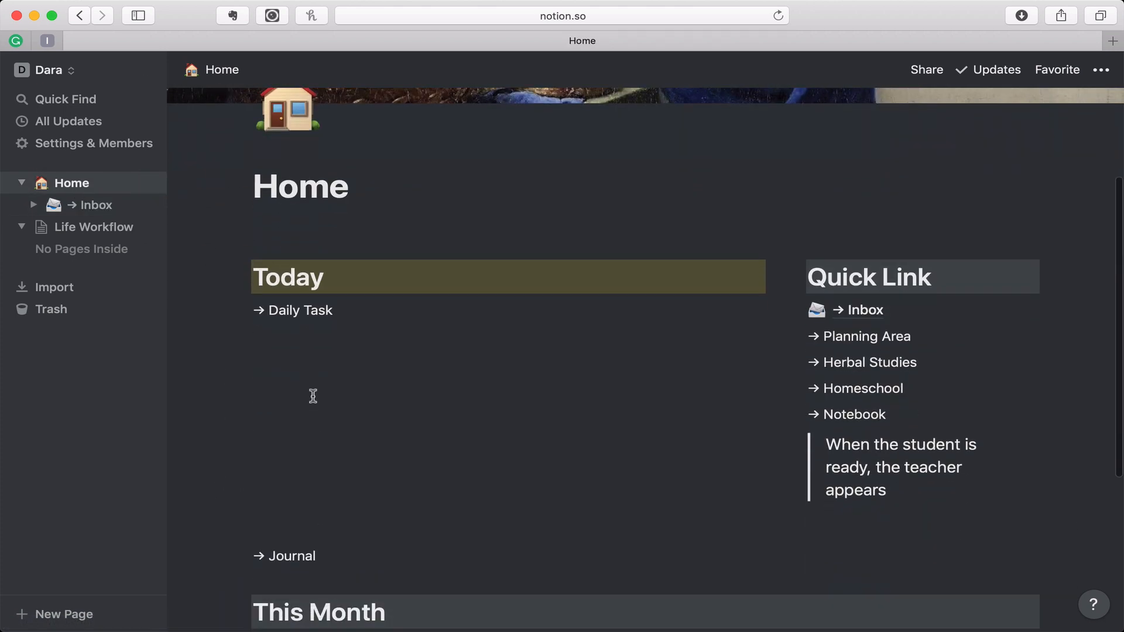
- Below → Daily Task, add the line Reminder with the bullets Get Milk, Get Bread, Get Cheese and Get Bananas
left_click(309, 372)
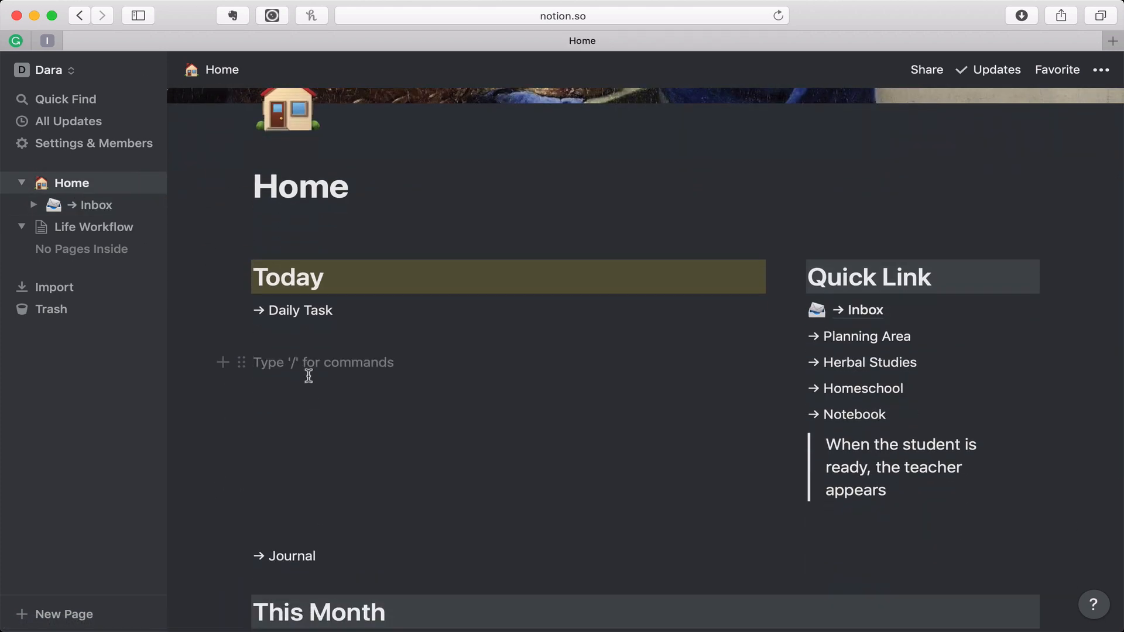
type("Reminder")
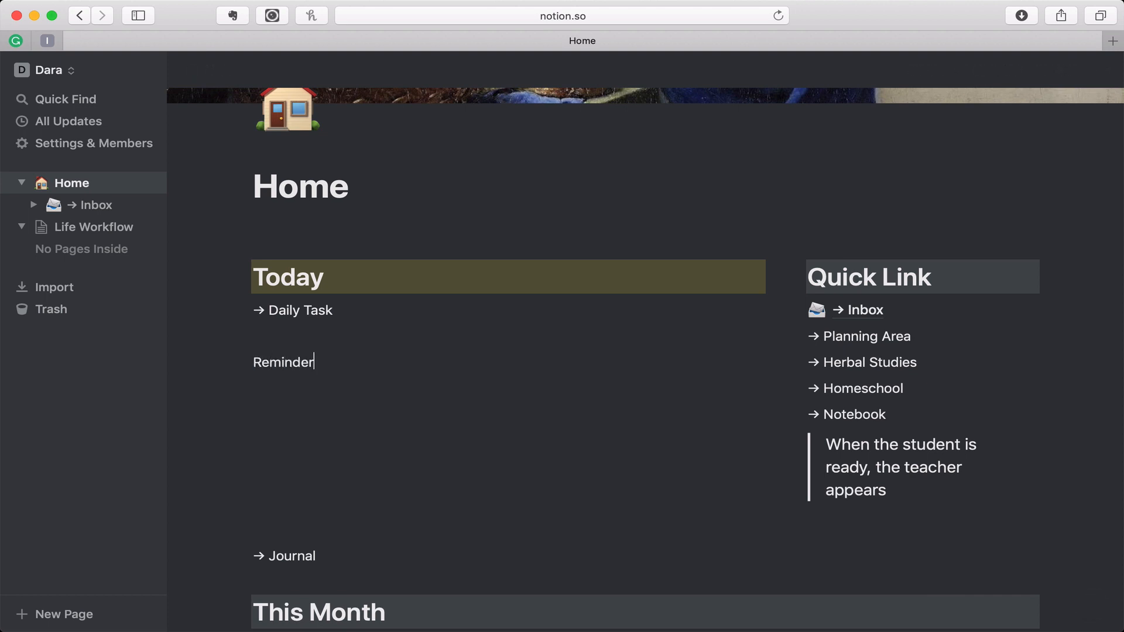
key("Return")
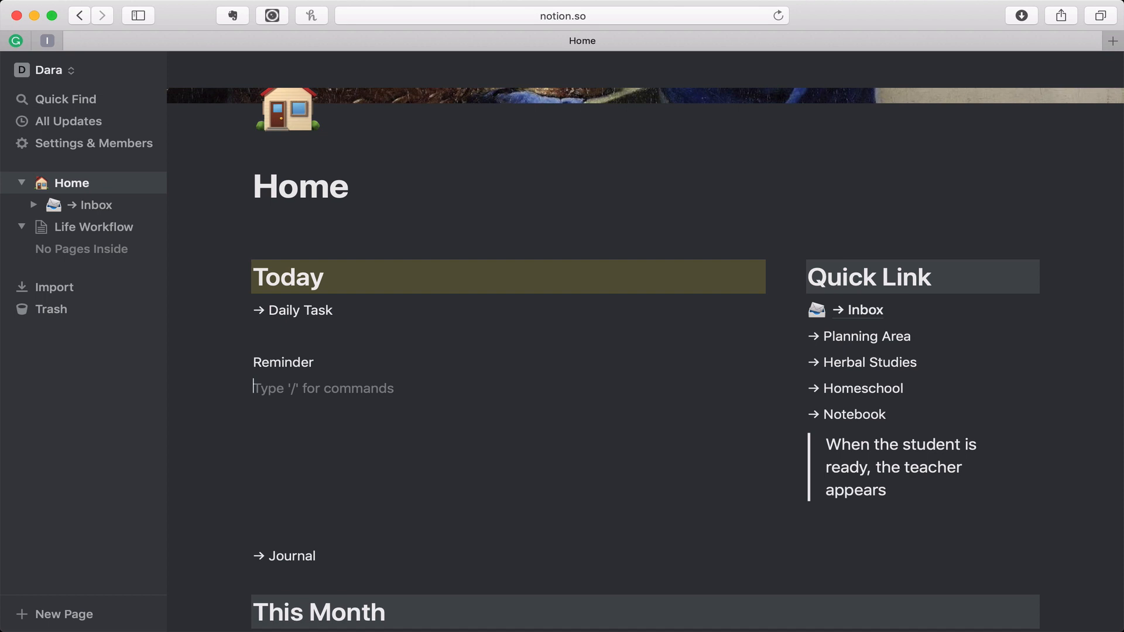
type("- ")
type("Get Milk")
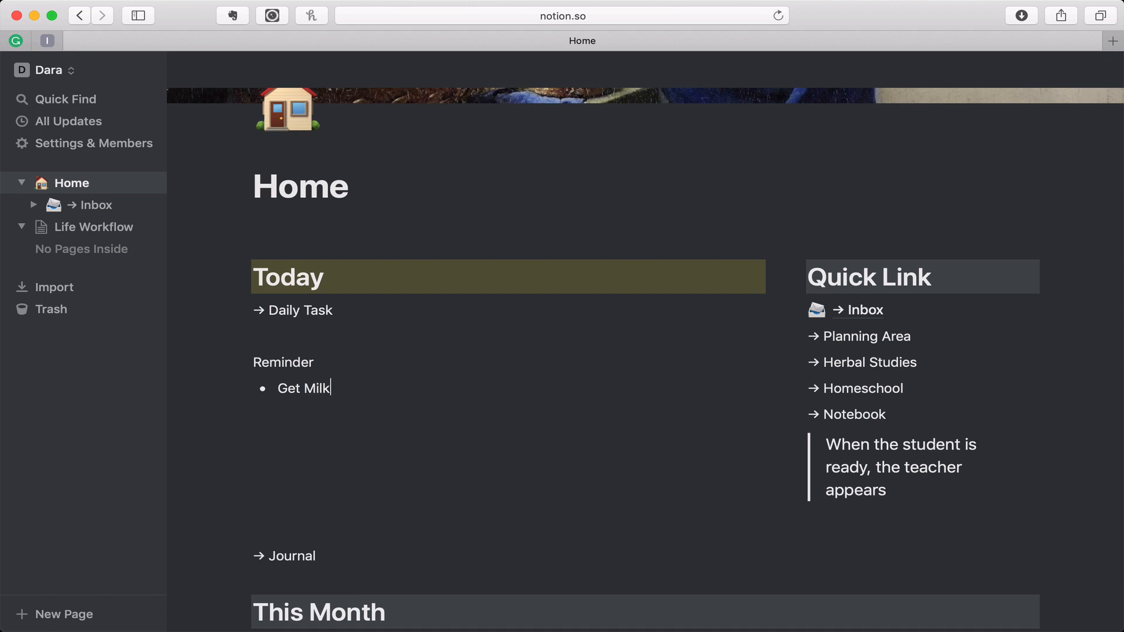
type("GetG")
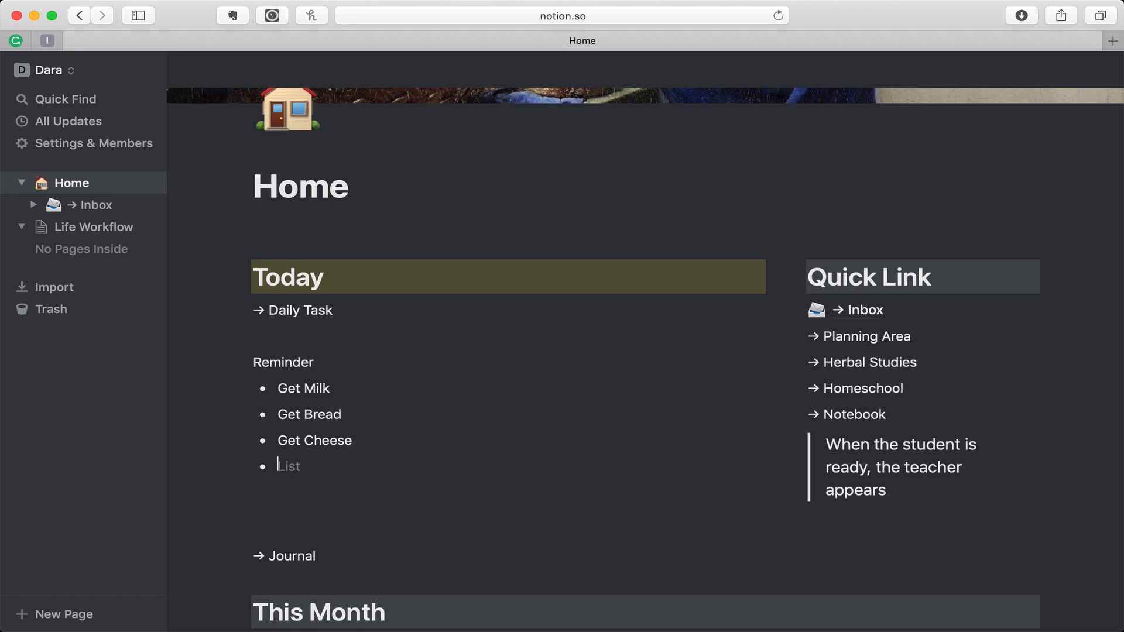
type("N")
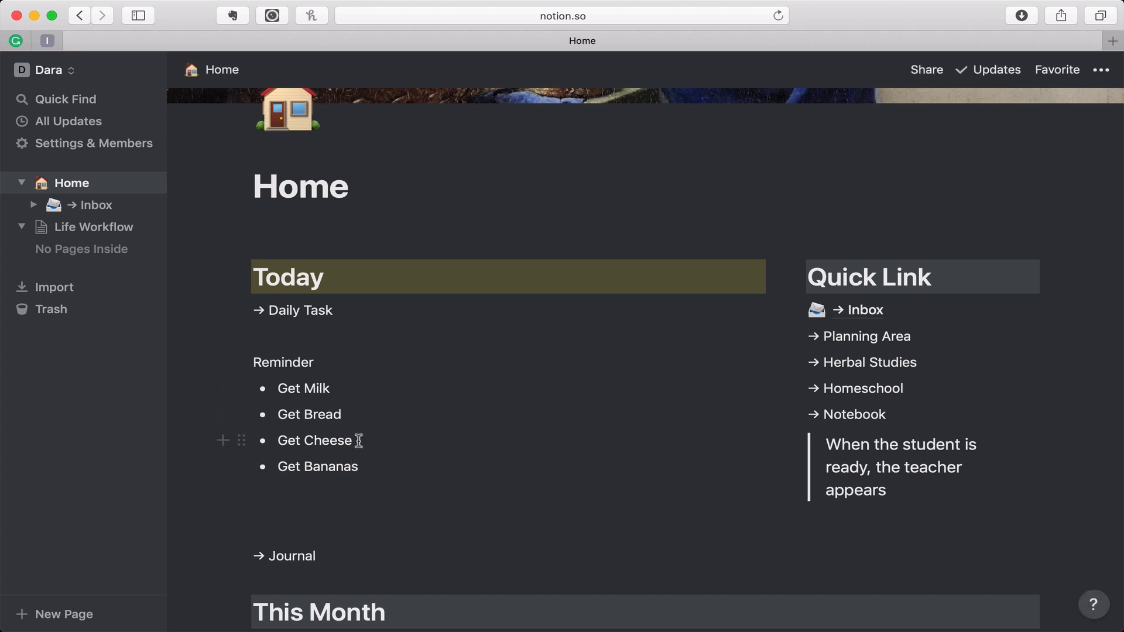
- Move the Reminder line and its four bullets into the → Inbox page under Quick Link, and open that page
left_click_drag(367, 466, 859, 312)
left_click(859, 311)
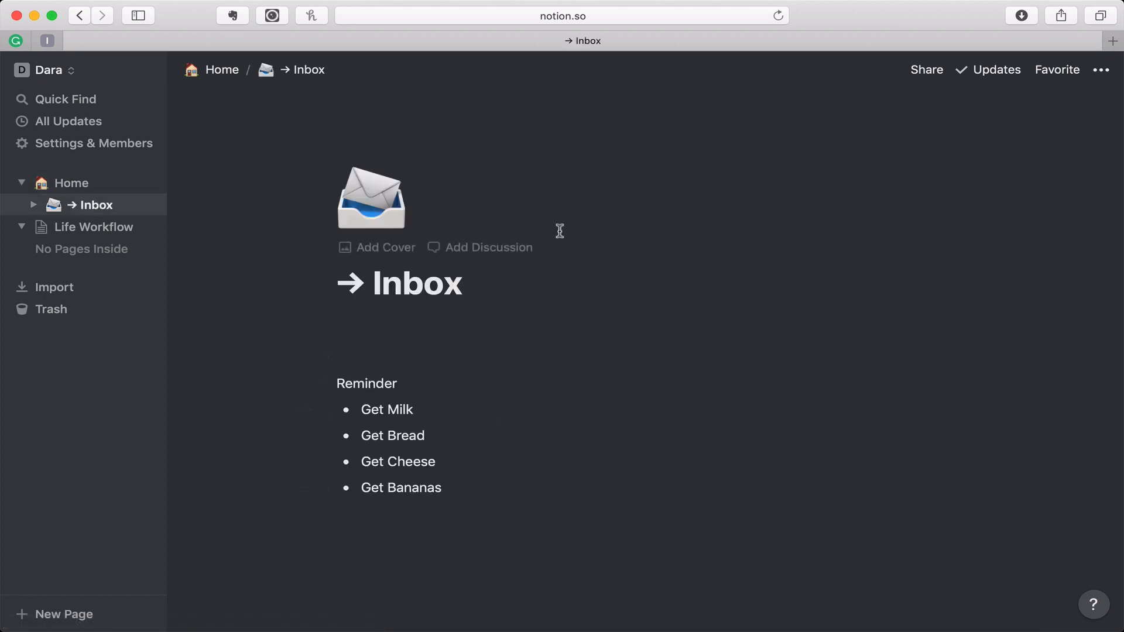
left_click(226, 74)
left_click(398, 416)
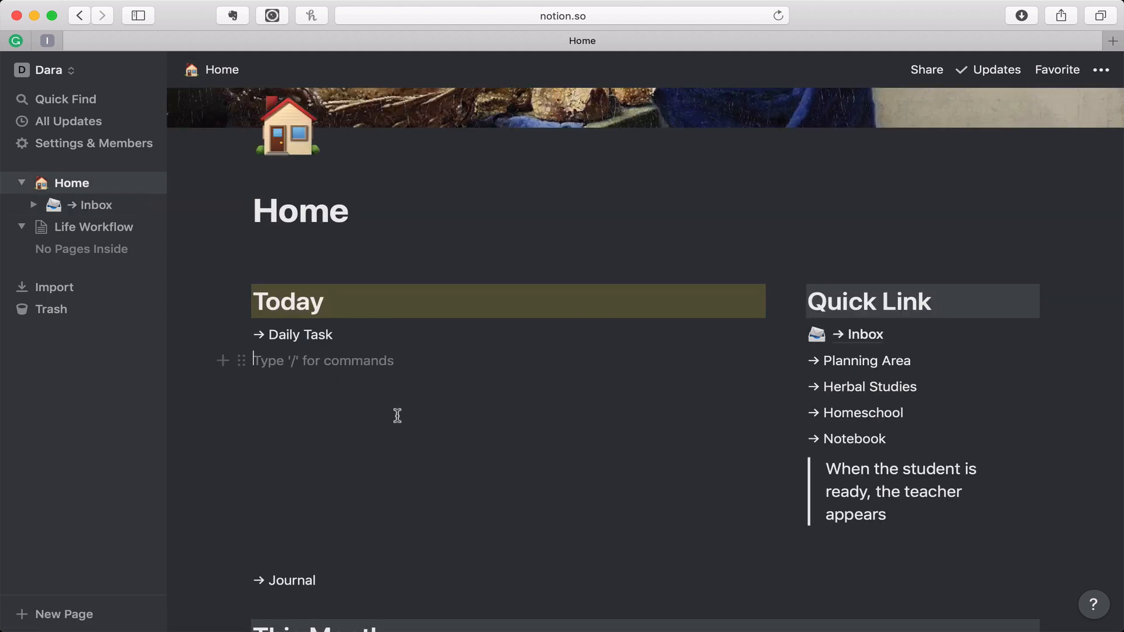
key("Return")
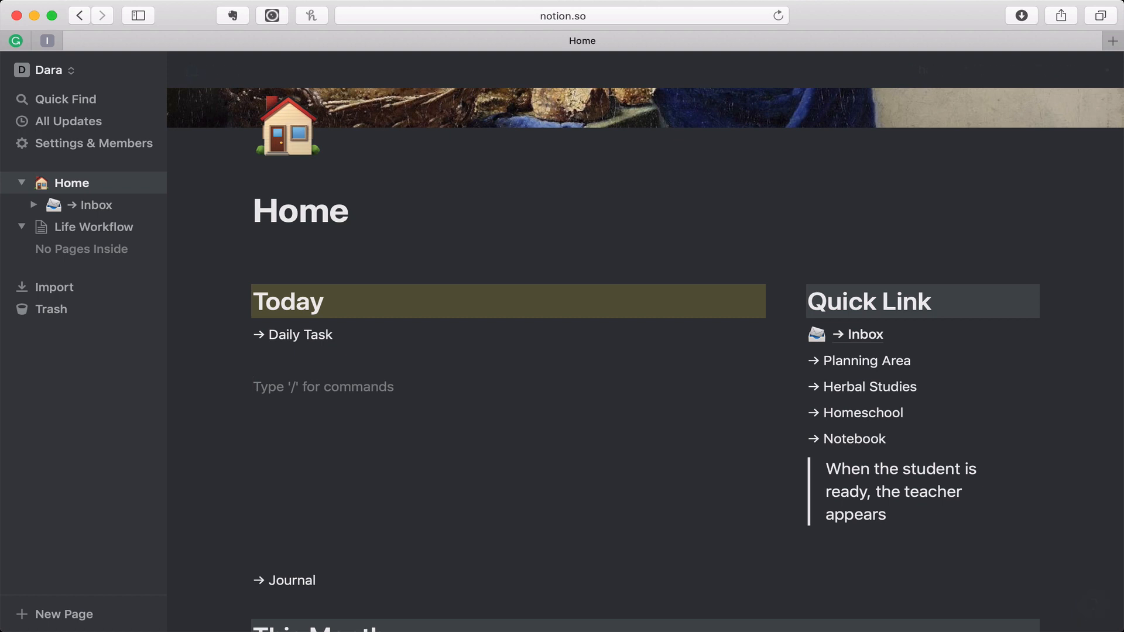
type("https://www.youtube.com/watch?v=Hr5s0ps9rAQ")
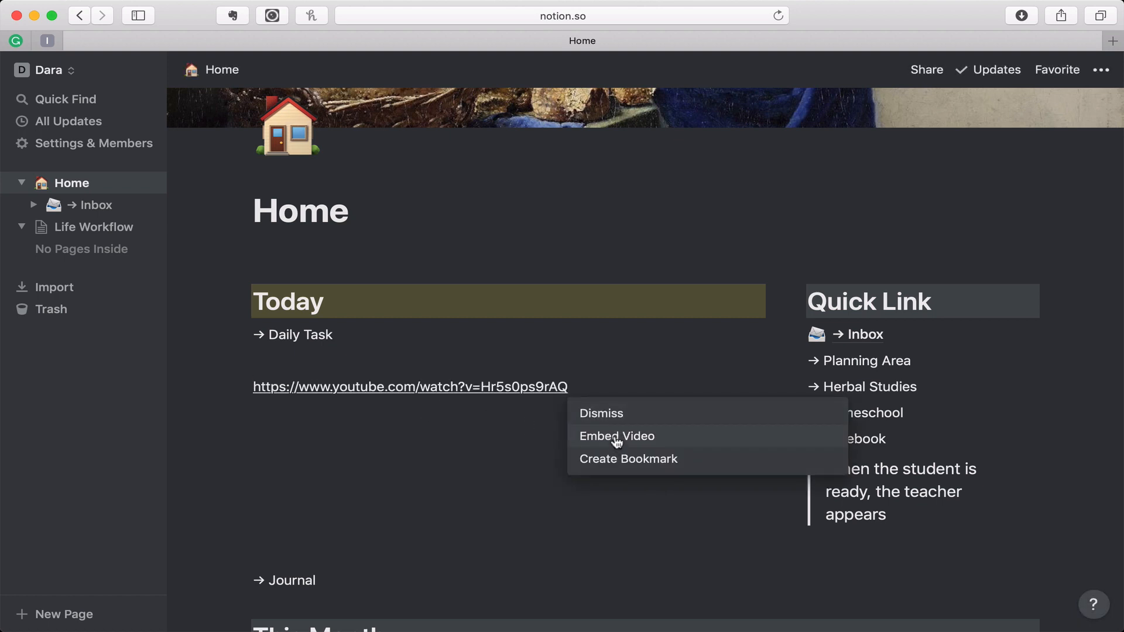
left_click(612, 462)
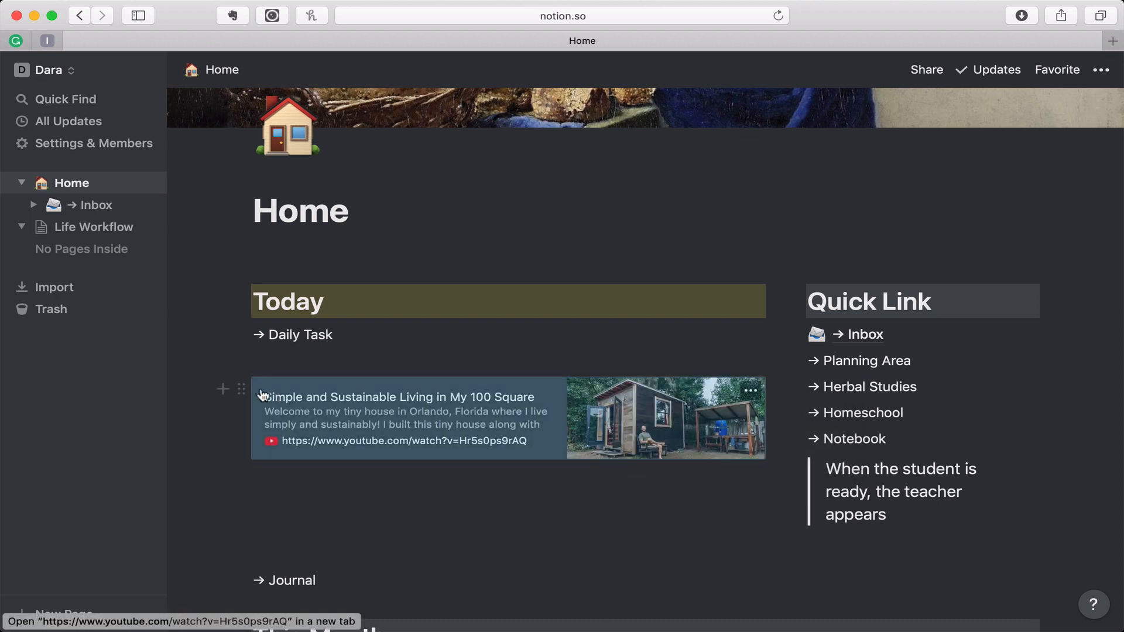
- Move the YouTube video bookmark from the Today column into the → Inbox page under Quick Link
left_click(244, 387)
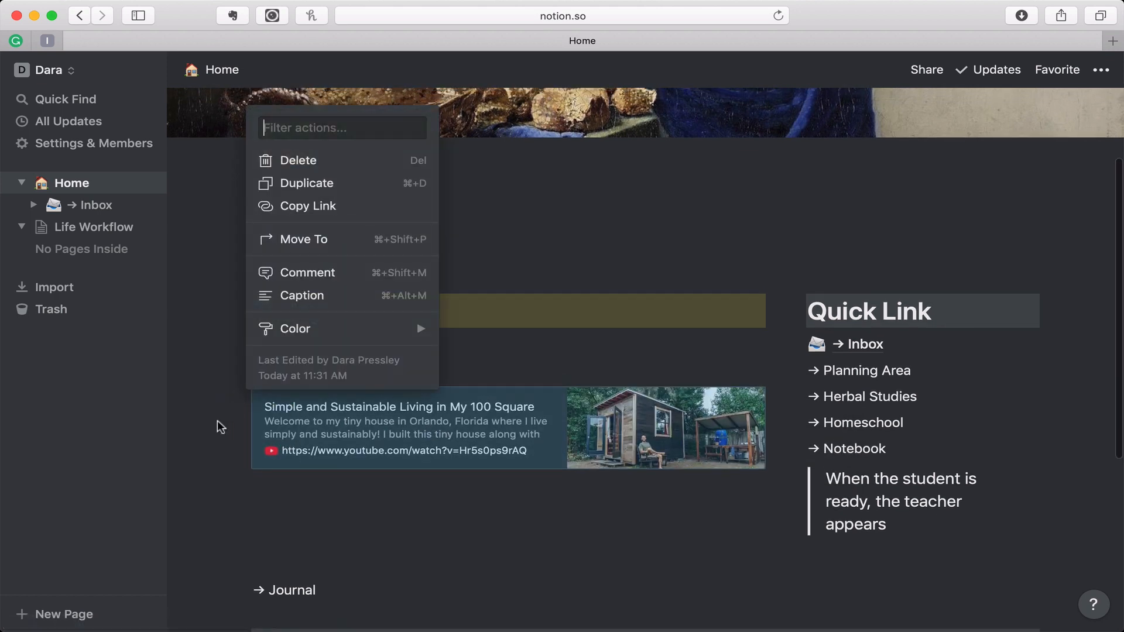
left_click(191, 452)
left_click_drag(241, 395, 862, 348)
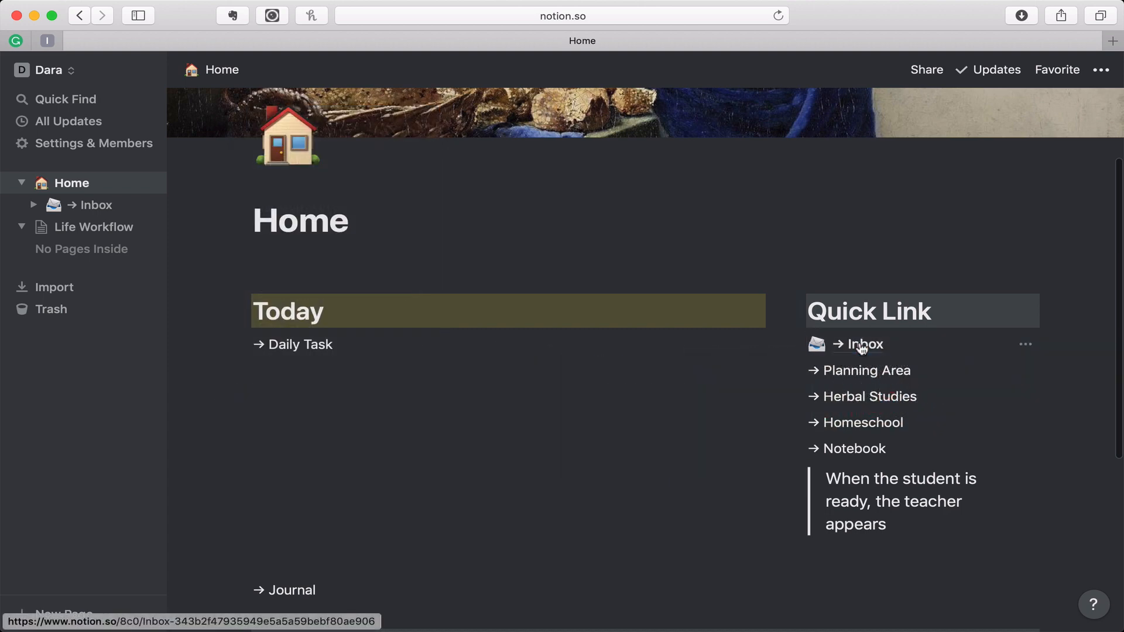
- Create a sub-page titled Test Page below → Daily Task on the Home page, using the Default Page template with an icon
left_click(525, 456)
type("/pa")
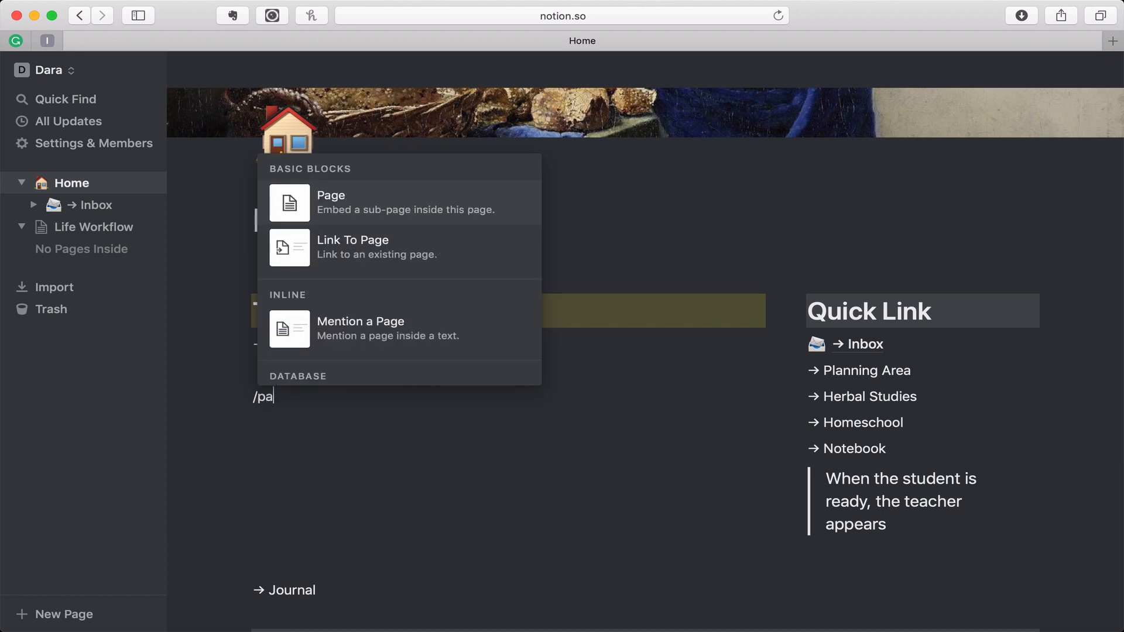
key("Return")
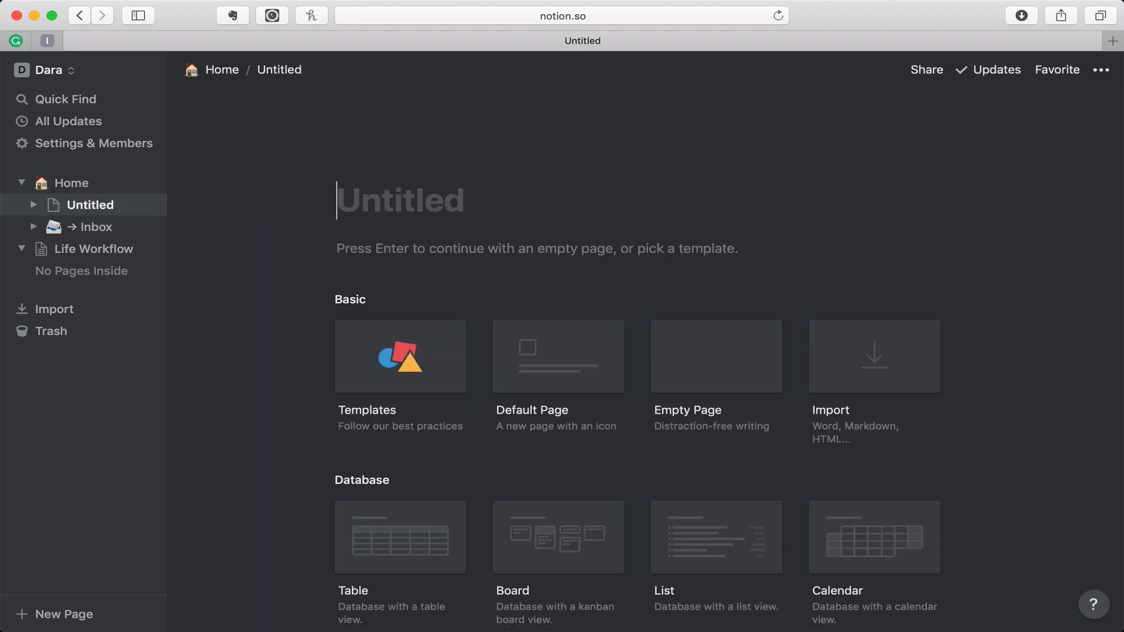
type("Tsts")
key("BackSpace")
key("BackSpace")
key("BackSpace")
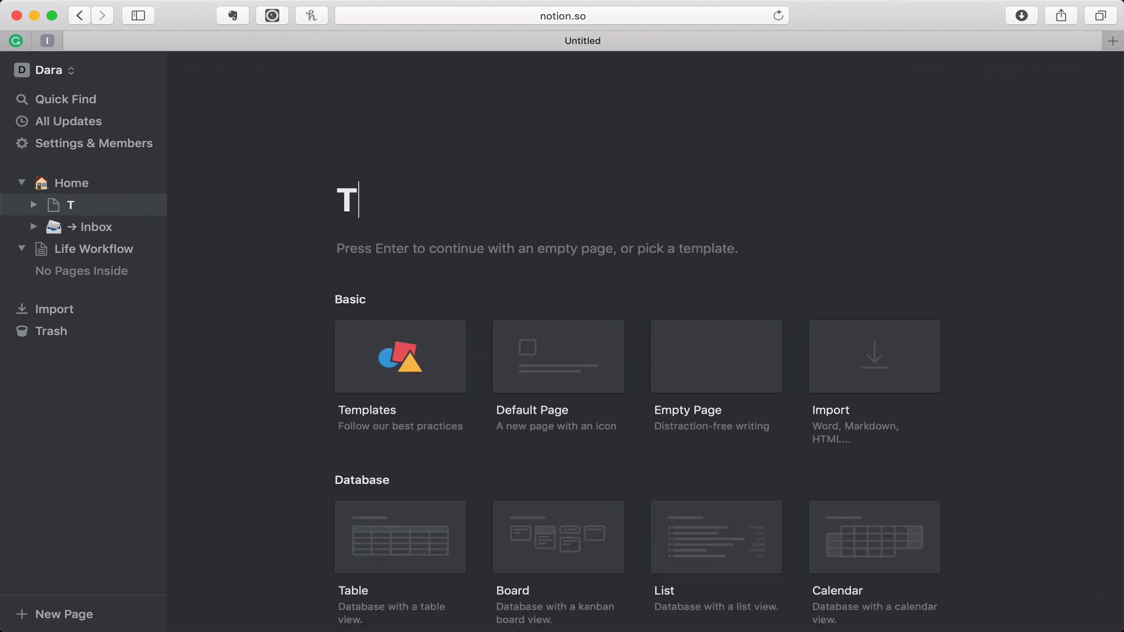
type("est Page")
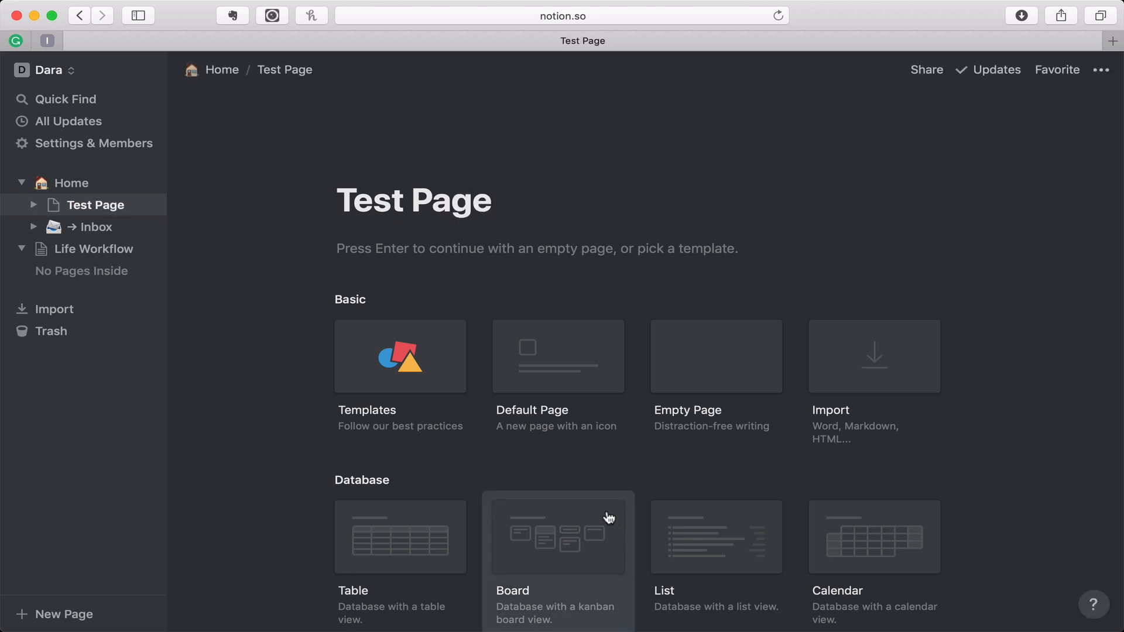
left_click(584, 376)
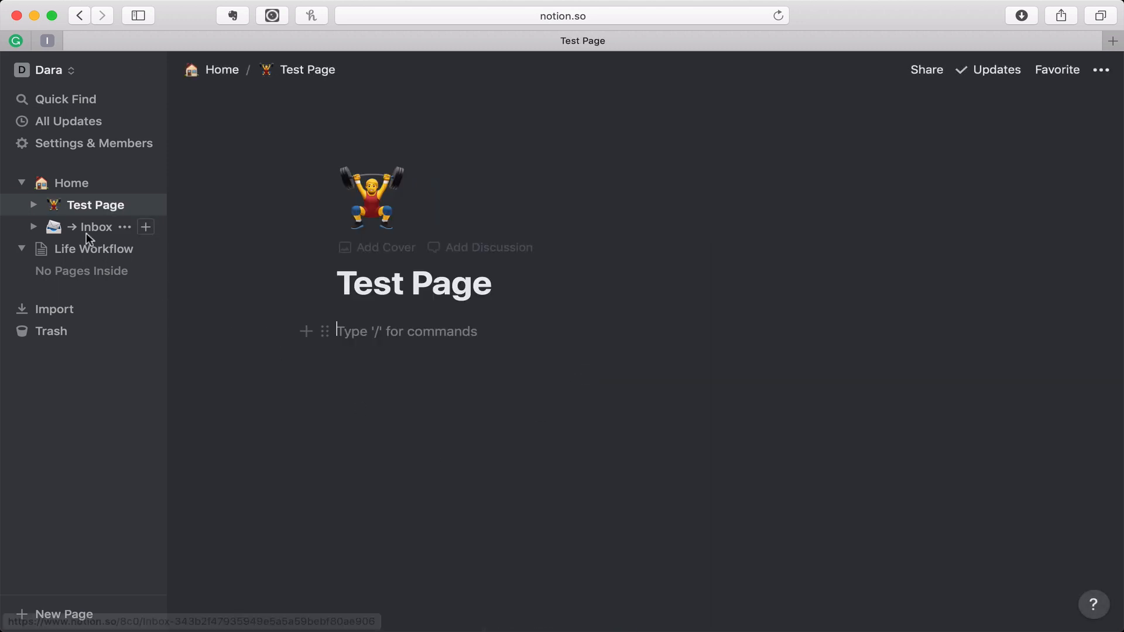
- Return to the Home page and move Test Page from the Today column into the → Inbox page under Quick Link
left_click(73, 187)
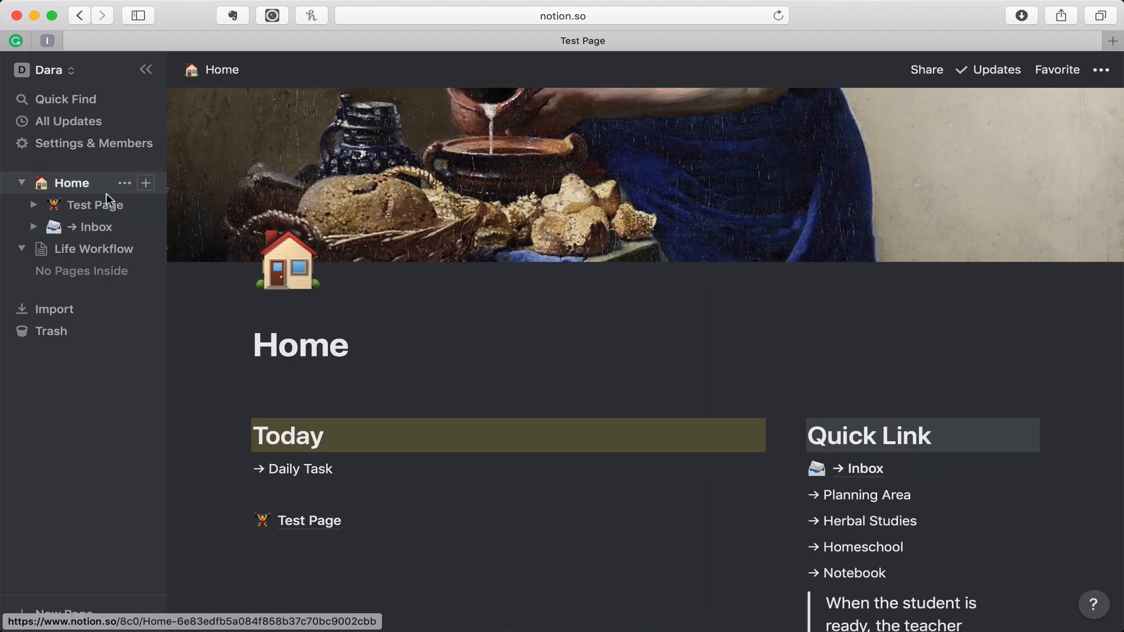
scroll(289, 419, "down", 4)
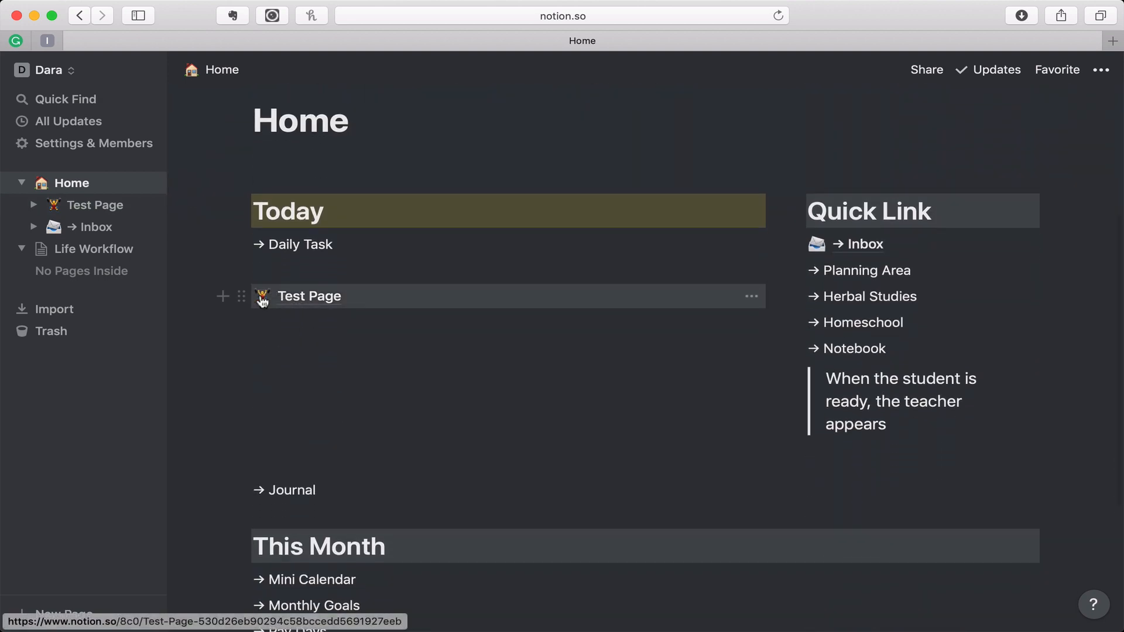
left_click_drag(241, 296, 858, 245)
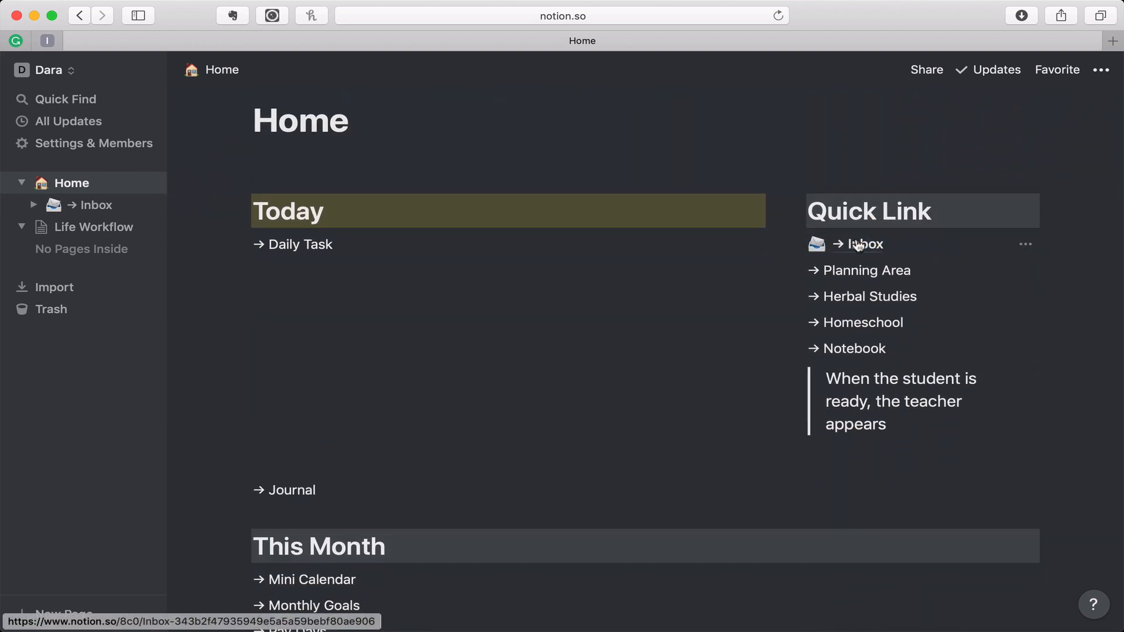
- Open the → Inbox page with its sub-pages listed, and move Test Page to the trash
left_click(34, 204)
left_click(93, 204)
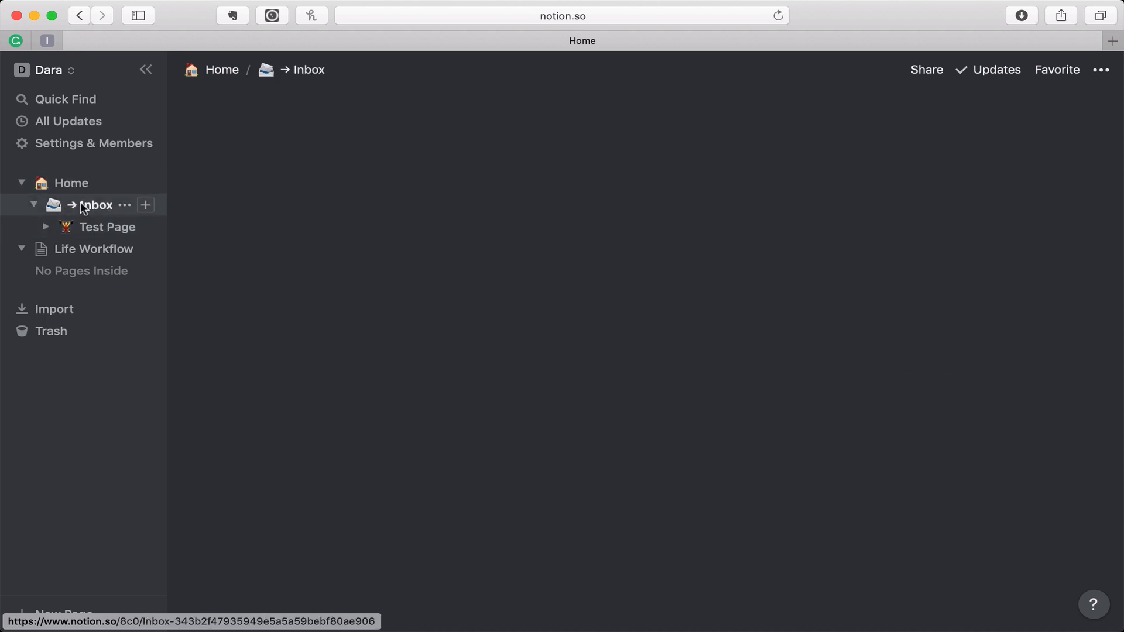
scroll(527, 351, "down", 3)
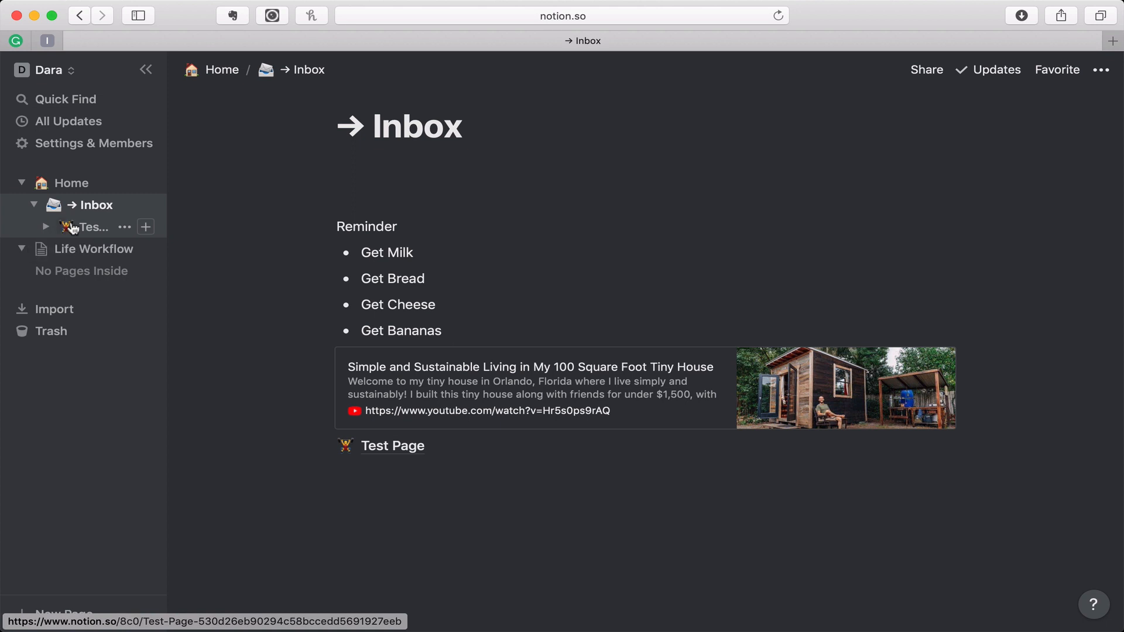
left_click_drag(66, 227, 60, 329)
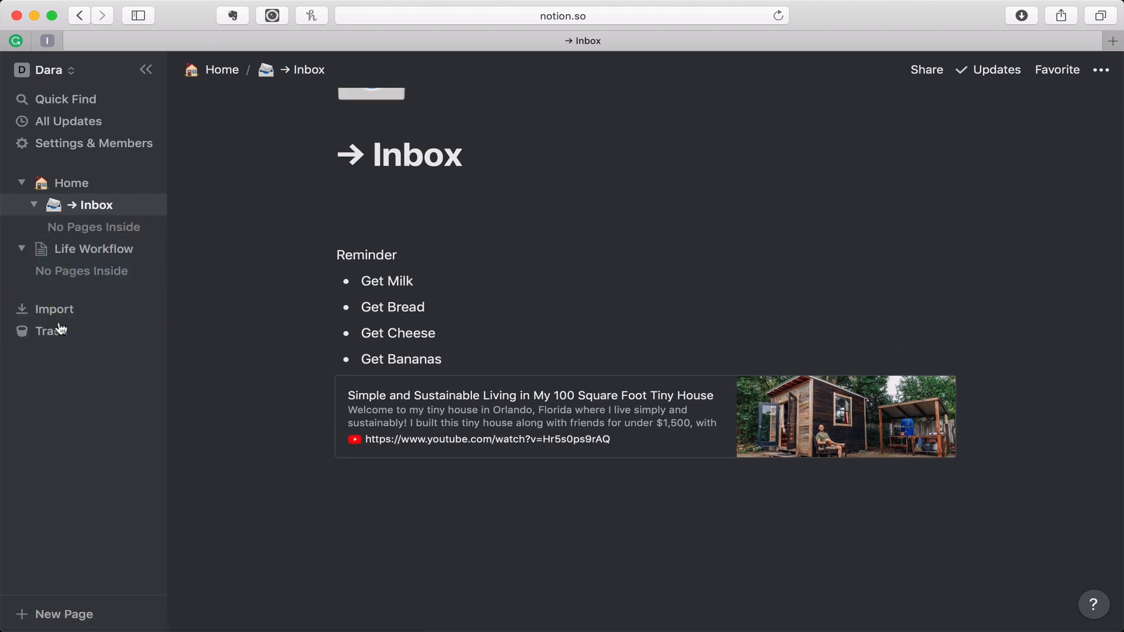
- Open the Life Workflow page by way of Home and mark the Inbox item in its checklist as done
left_click(65, 182)
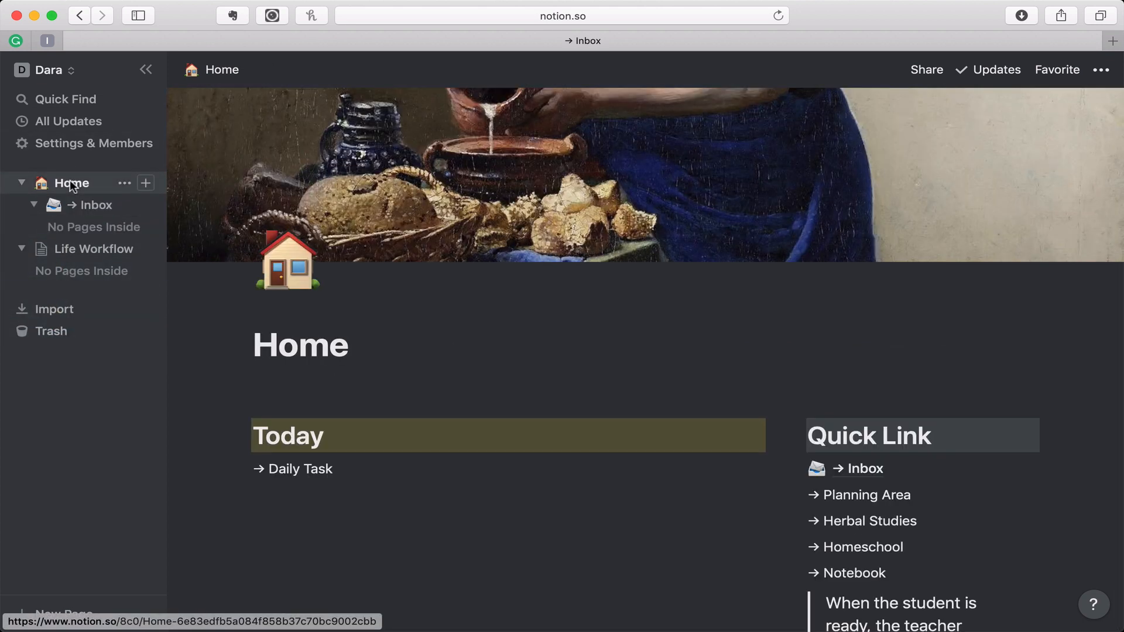
left_click(94, 249)
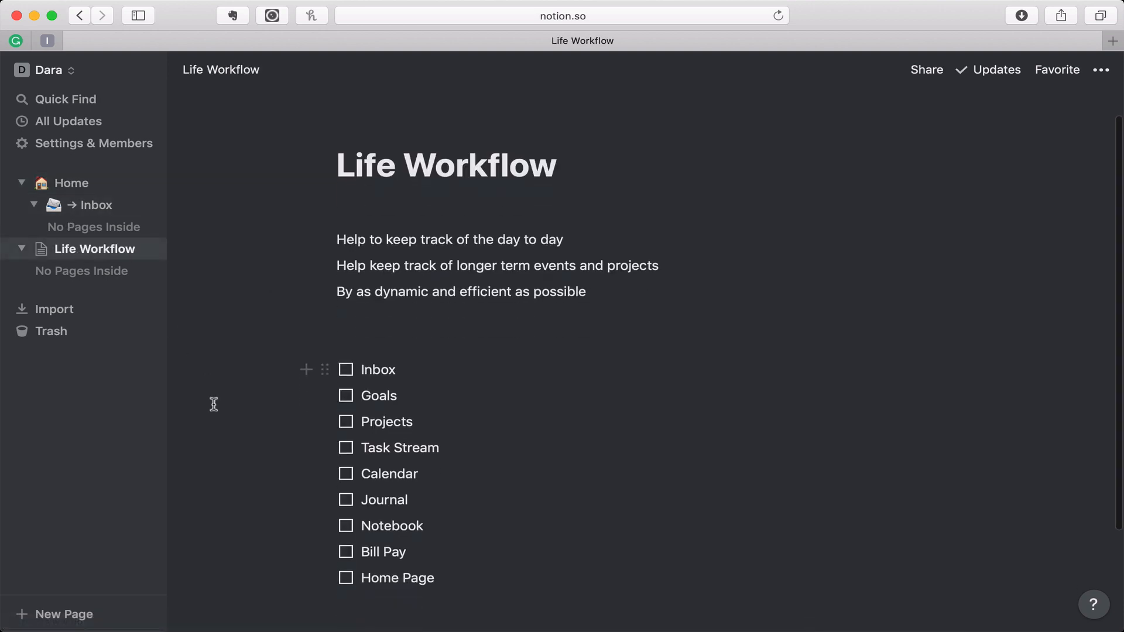
scroll(214, 404, "down", 3)
left_click(346, 273)
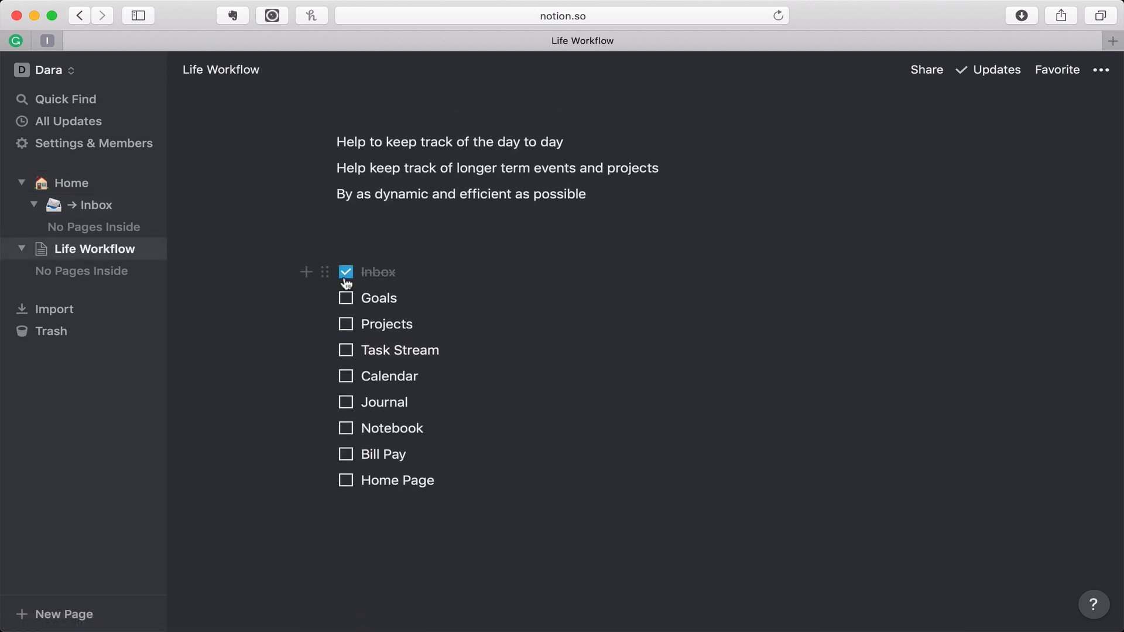